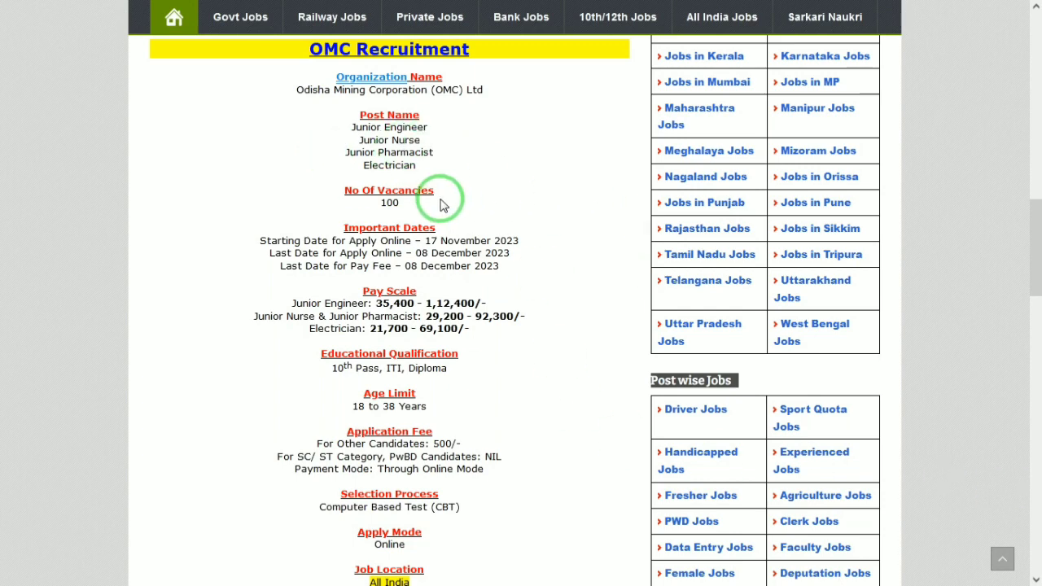
- Scroll through the OMC Recruitment post's vacancies, dates, pay and fees down to Important Links
{"action": "scroll", "coordinate": [442, 205], "scroll_direction": "down", "scroll_amount": 1}
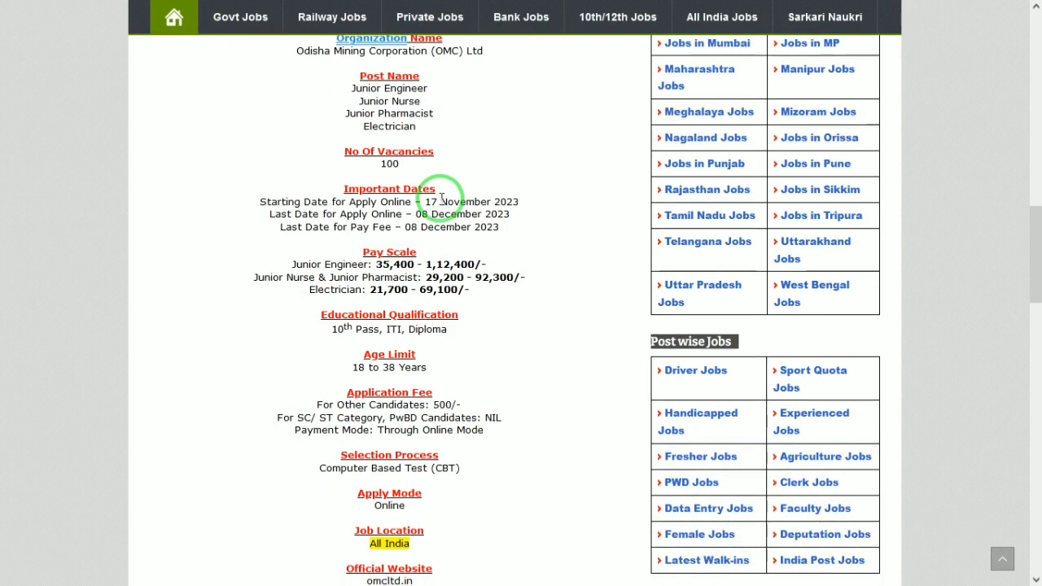
{"action": "scroll", "coordinate": [442, 205], "scroll_direction": "down", "scroll_amount": 1}
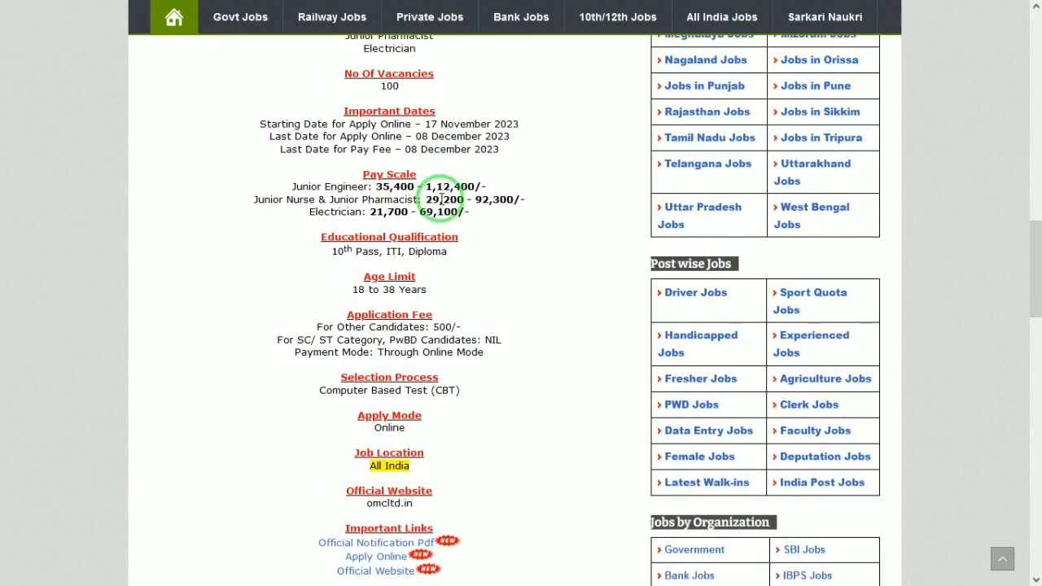
{"action": "scroll", "coordinate": [440, 199], "scroll_direction": "down", "scroll_amount": 1}
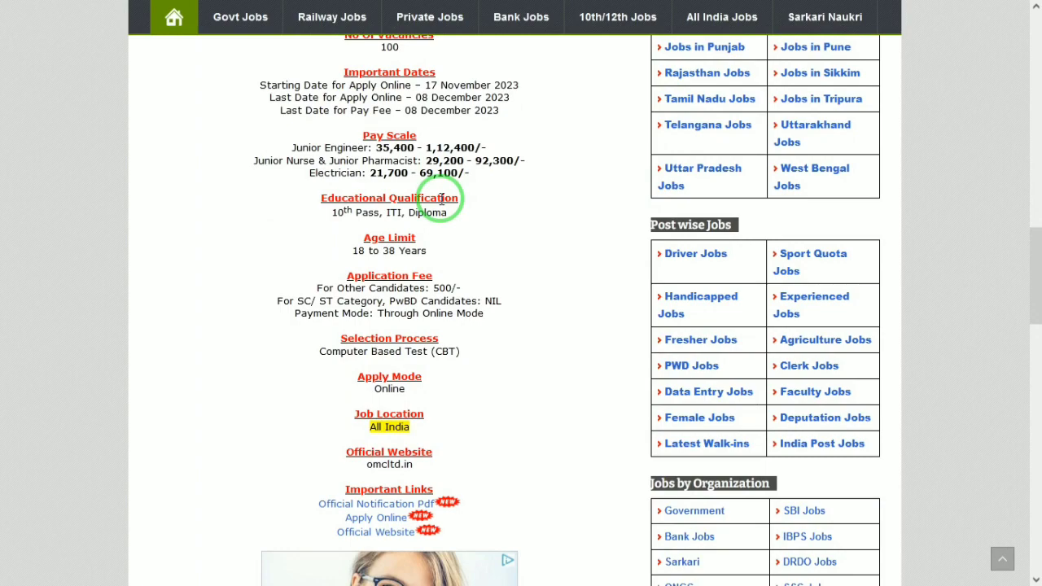
{"action": "scroll", "coordinate": [442, 200], "scroll_direction": "down", "scroll_amount": 1}
{"action": "scroll", "coordinate": [441, 202], "scroll_direction": "down", "scroll_amount": 1}
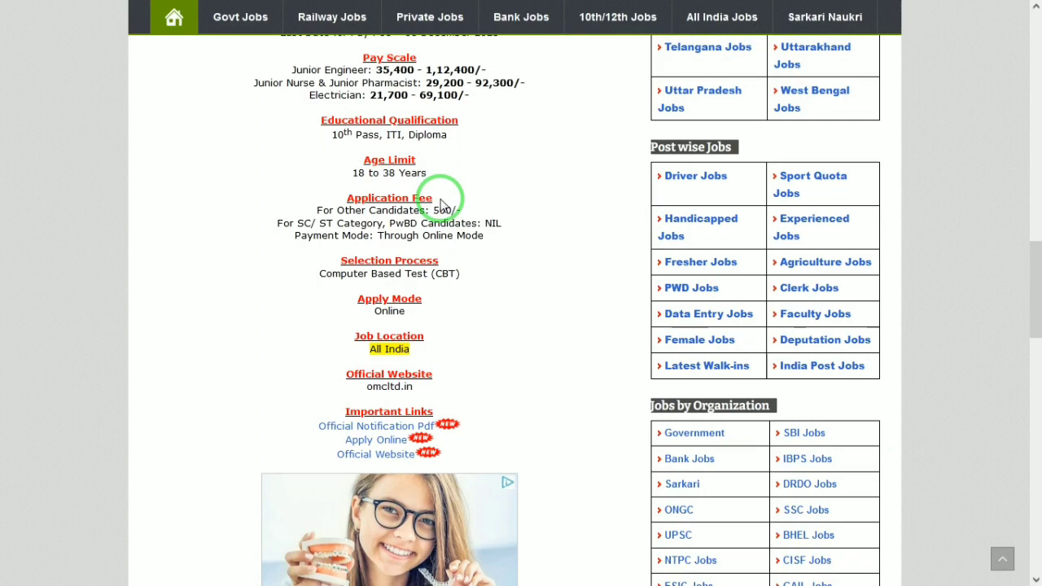
{"action": "scroll", "coordinate": [441, 202], "scroll_direction": "down", "scroll_amount": 1}
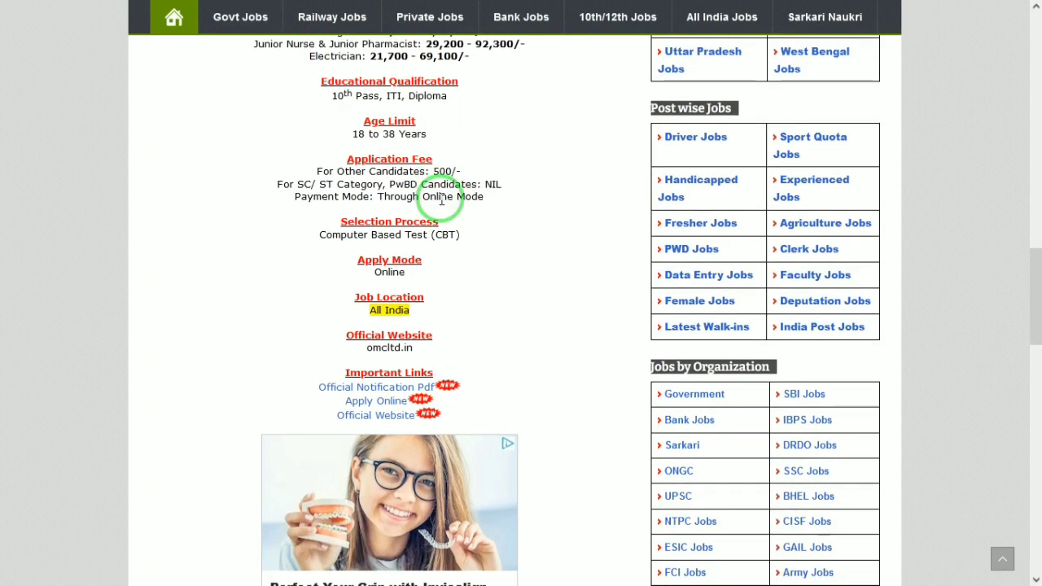
{"action": "scroll", "coordinate": [442, 200], "scroll_direction": "down", "scroll_amount": 1}
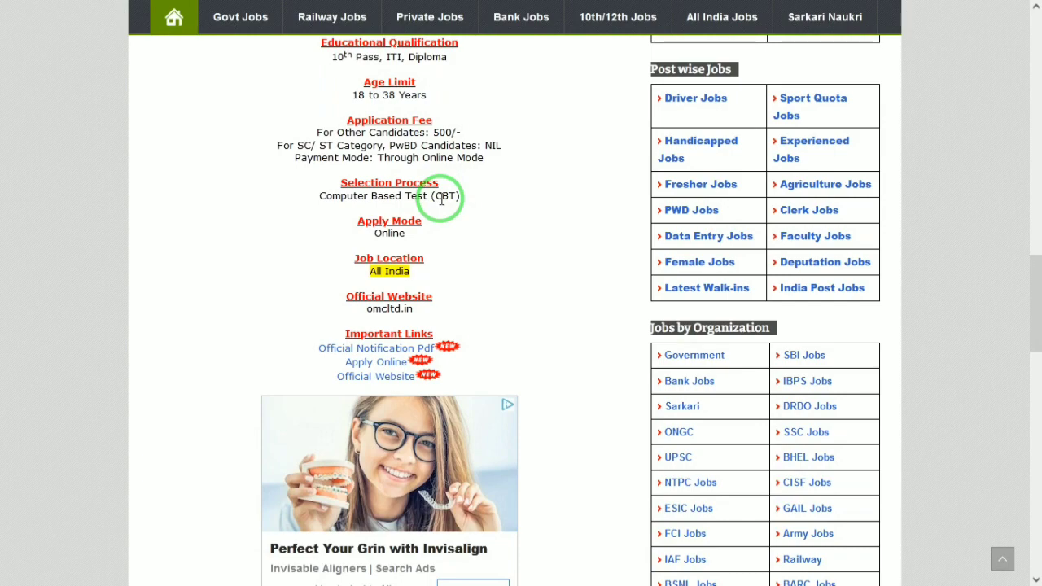
- On the OMC portal tab, start a new candidate registration and bring up the Post Name list
{"action": "mouse_move", "coordinate": [805, 4]}
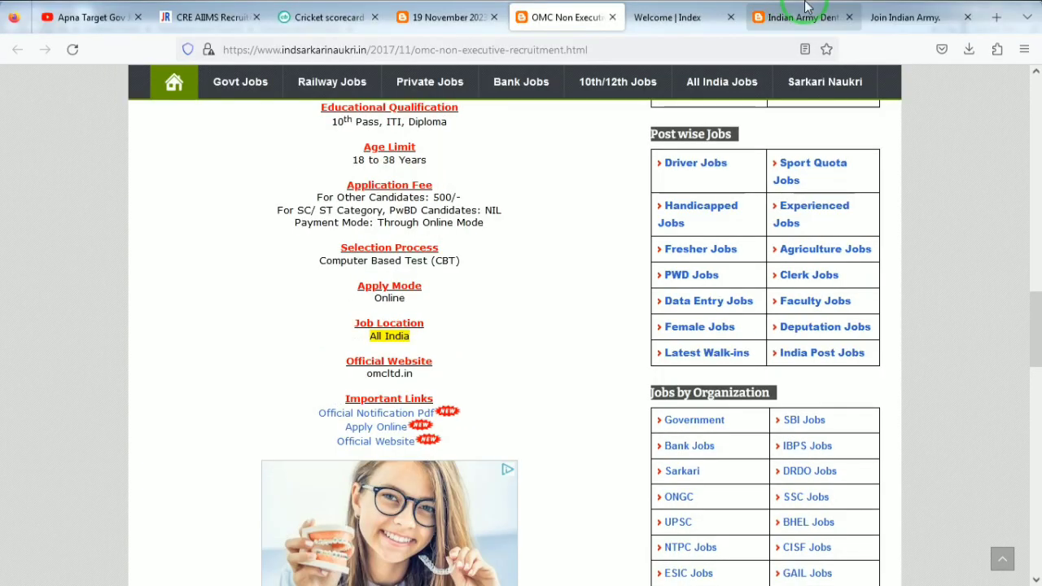
{"action": "left_click", "coordinate": [663, 7]}
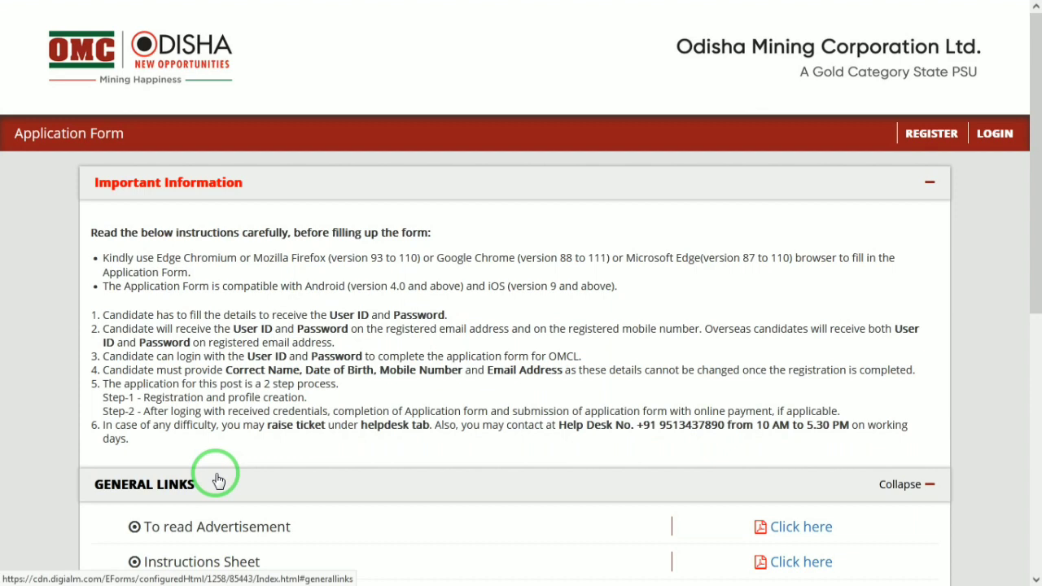
{"action": "mouse_move", "coordinate": [1039, 233]}
{"action": "left_mouse_down"}
{"action": "mouse_move", "coordinate": [1037, 464]}
{"action": "mouse_move", "coordinate": [1038, 220]}
{"action": "left_mouse_up"}
{"action": "left_click", "coordinate": [930, 136]}
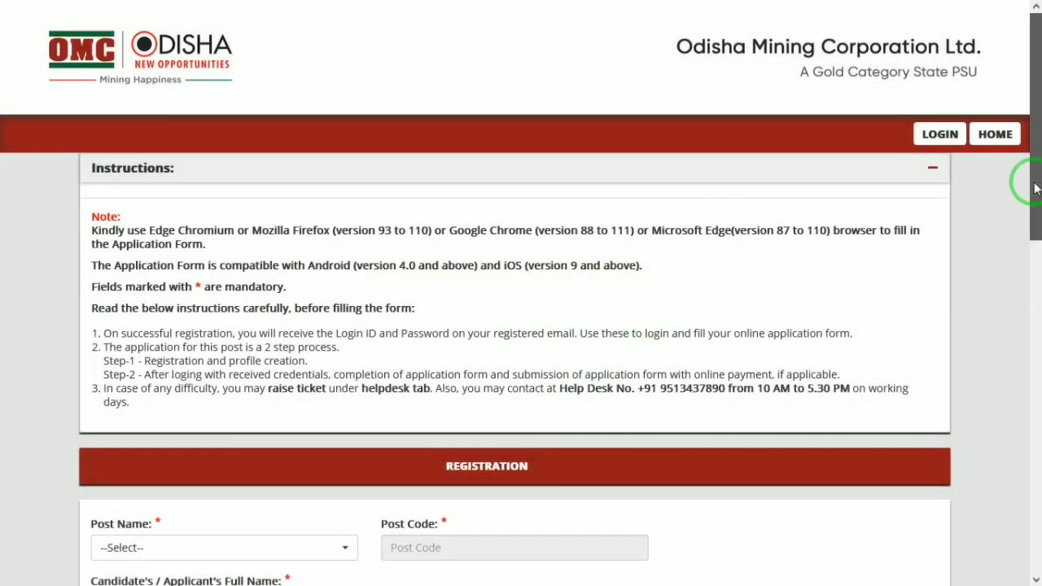
{"action": "left_click_drag", "start_coordinate": [1036, 188], "coordinate": [1031, 266]}
{"action": "left_click", "coordinate": [318, 367]}
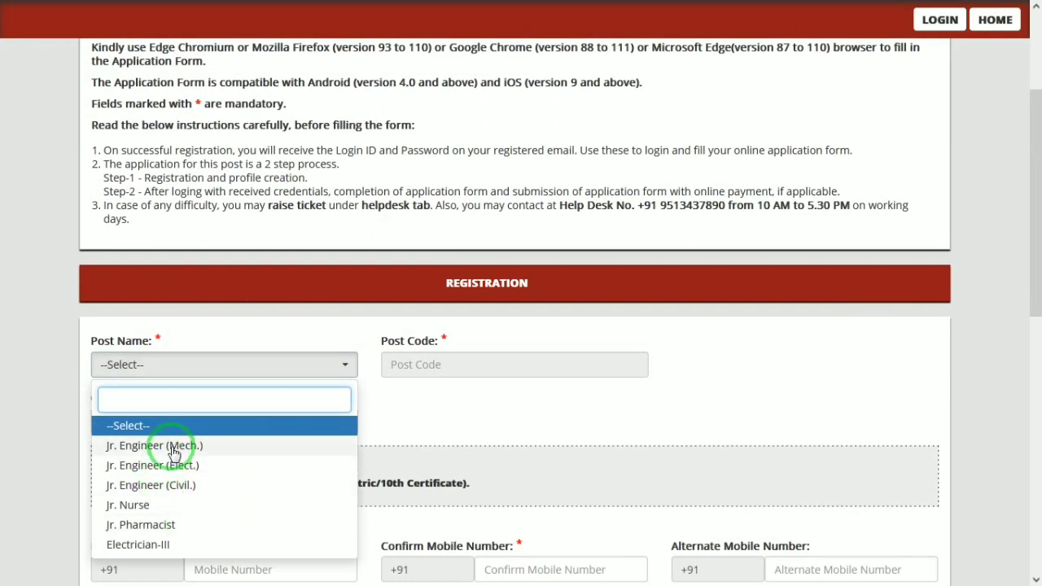
- Choose Jr. Engineer (Mech.) as the post and enter the candidate's full name
{"action": "left_click", "coordinate": [159, 446]}
{"action": "left_click", "coordinate": [264, 421]}
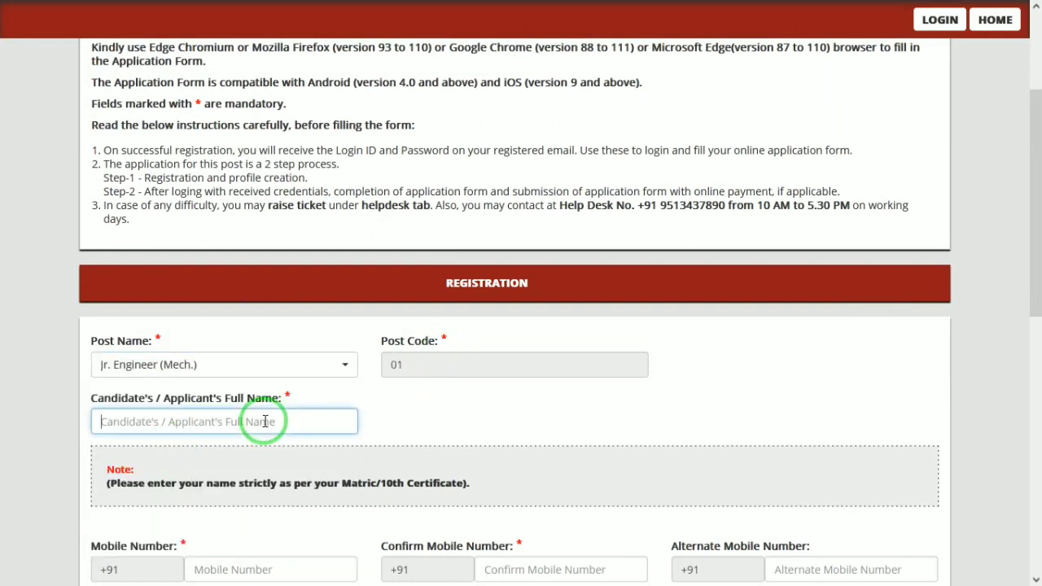
{"action": "type", "text": "MAHEE"}
{"action": "key", "text": "Tab"}
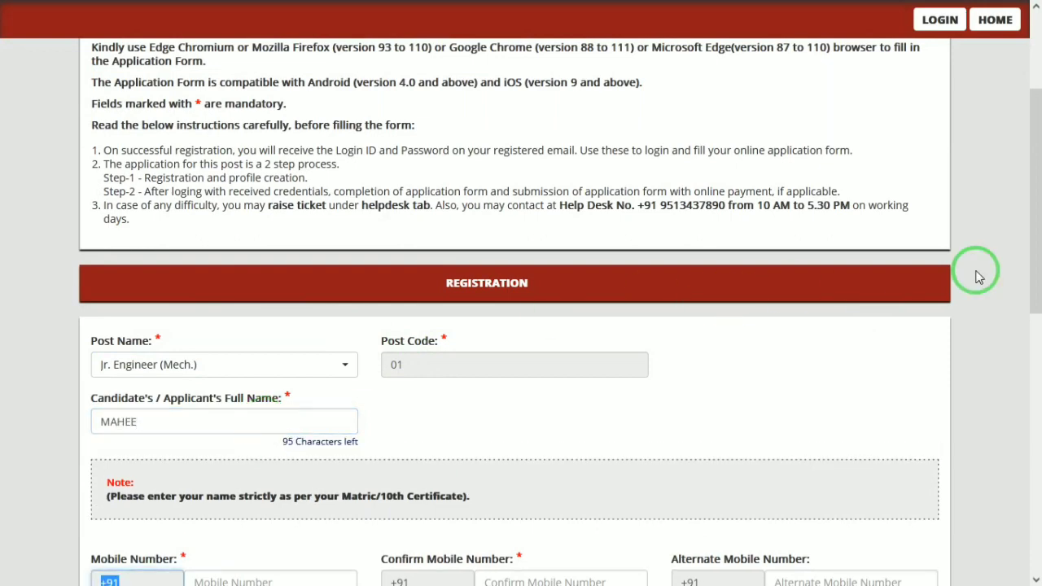
- Fill in the mobile, confirm-mobile and alternate mobile fields, then request a one-time password
{"action": "left_click_drag", "start_coordinate": [1036, 236], "coordinate": [1040, 338]}
{"action": "left_click", "coordinate": [317, 344]}
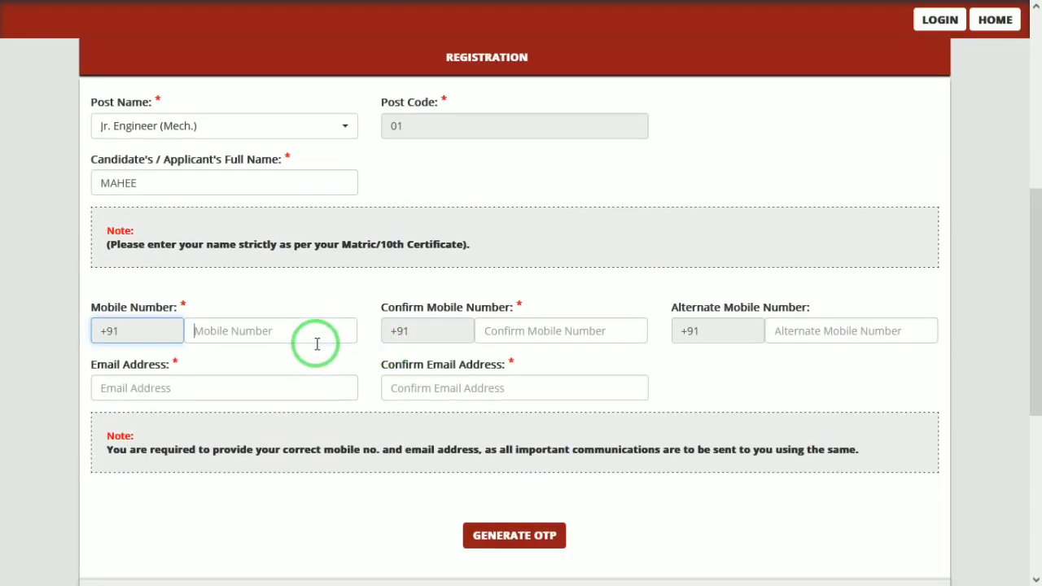
{"action": "left_click", "coordinate": [543, 326]}
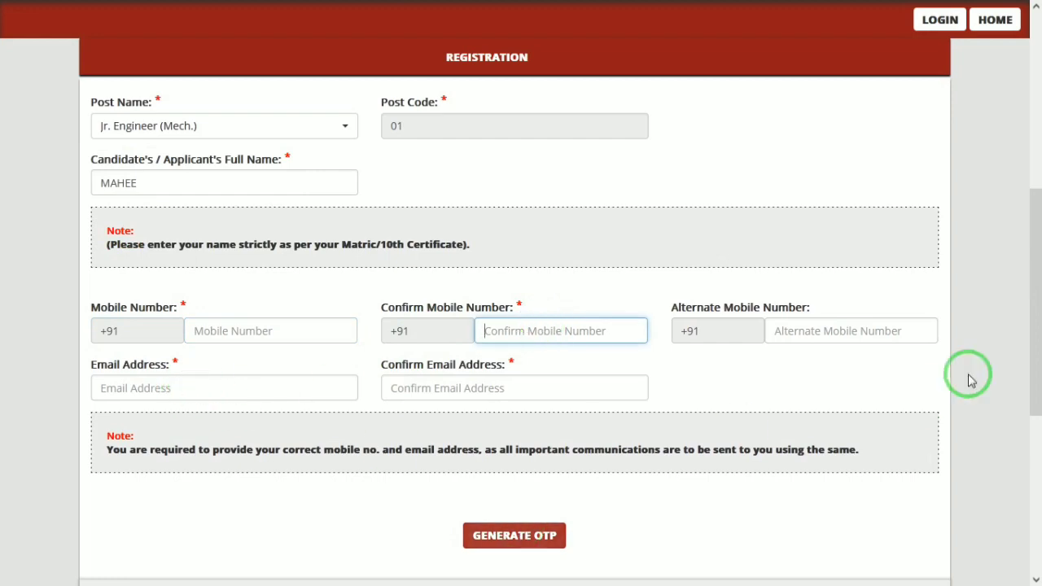
{"action": "scroll", "coordinate": [1031, 323], "scroll_direction": "down", "scroll_amount": 2}
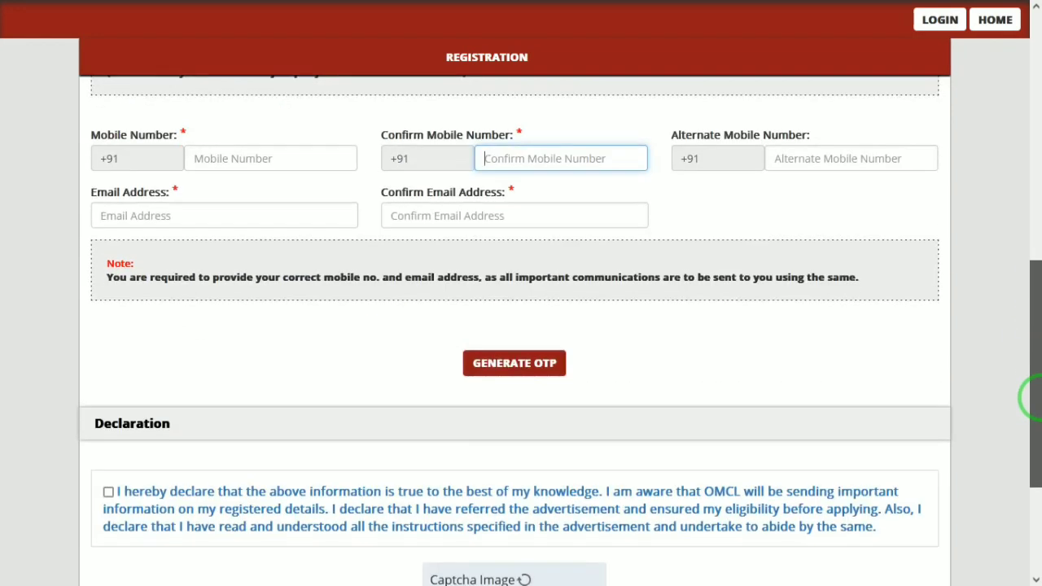
{"action": "left_click", "coordinate": [275, 202]}
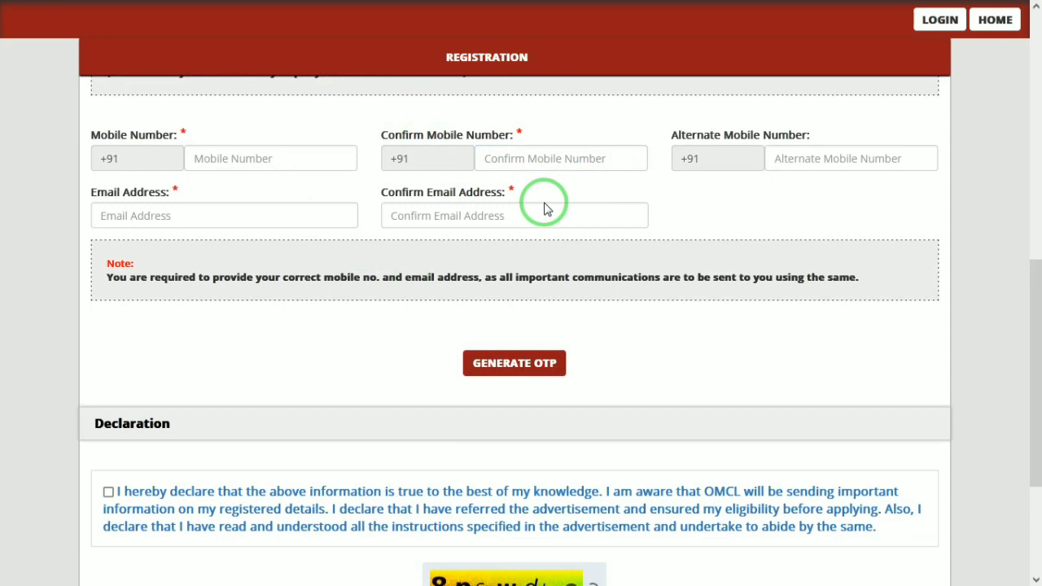
{"action": "left_click", "coordinate": [832, 162]}
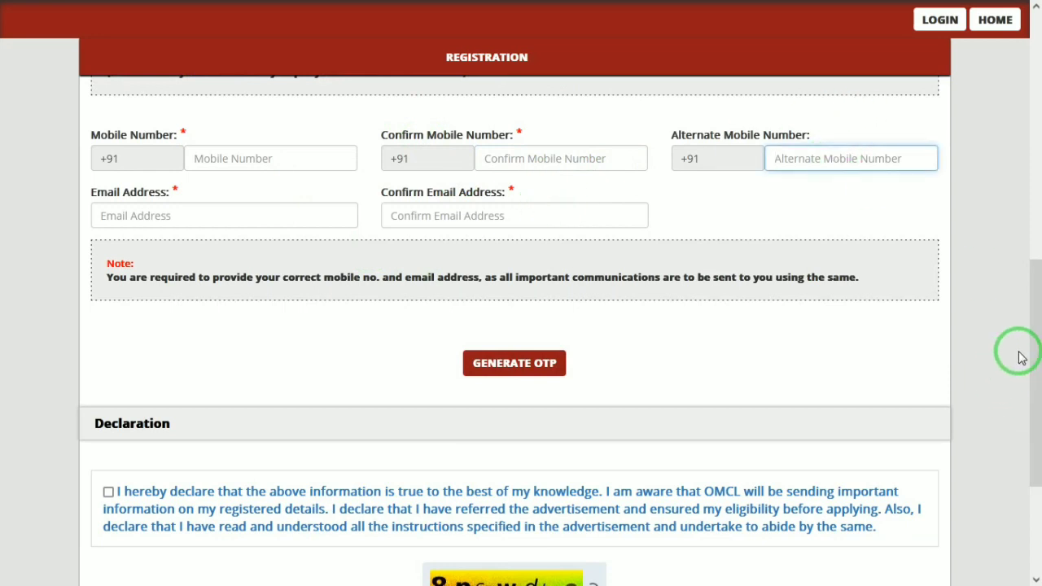
{"action": "scroll", "coordinate": [1024, 415], "scroll_direction": "down", "scroll_amount": 3}
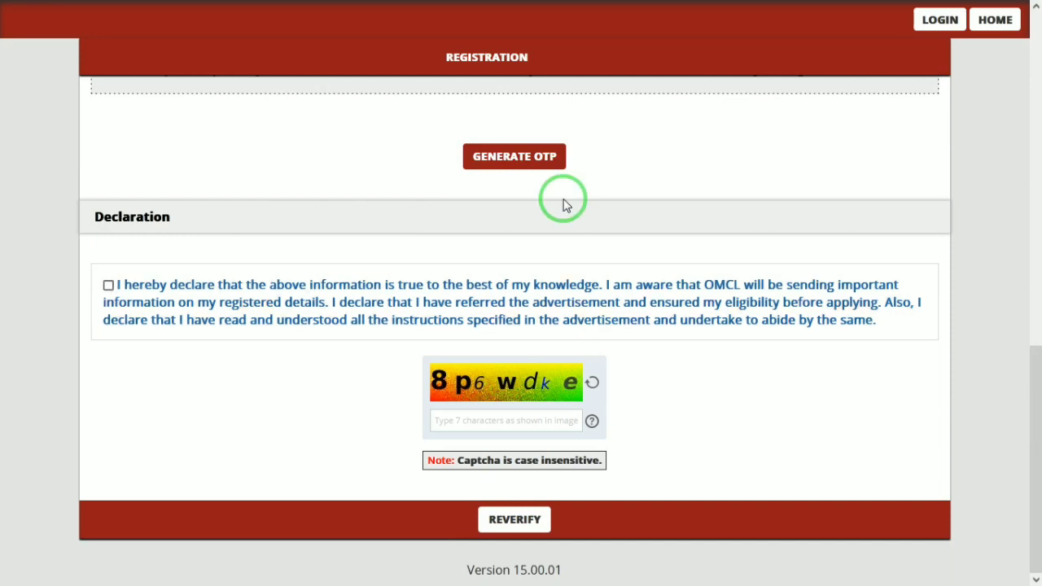
{"action": "left_click", "coordinate": [498, 165]}
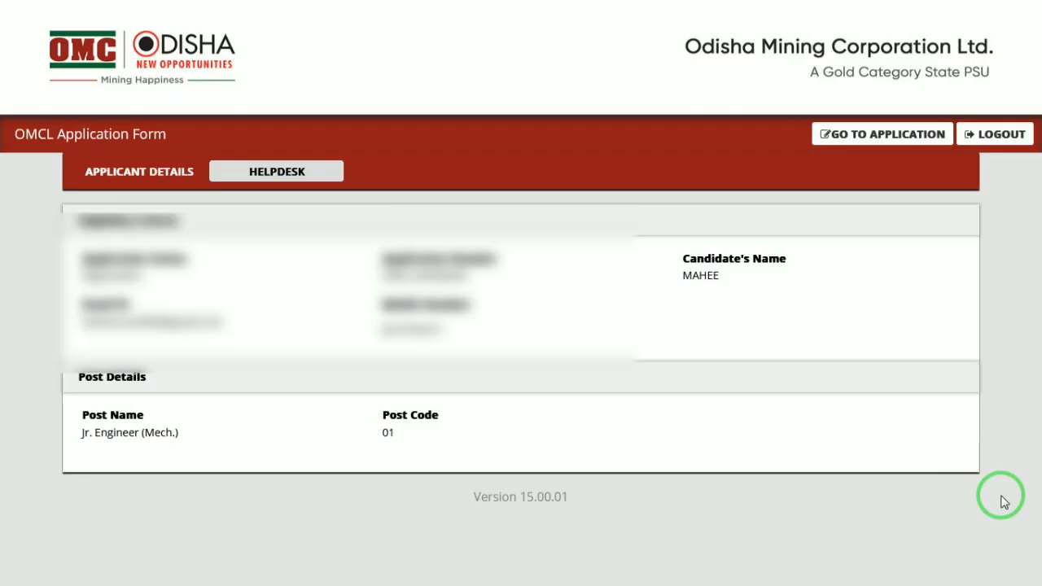
- Go from the applicant details page (Jr. Engineer (Mech.), code 01) to the full application form
{"action": "left_click", "coordinate": [926, 150]}
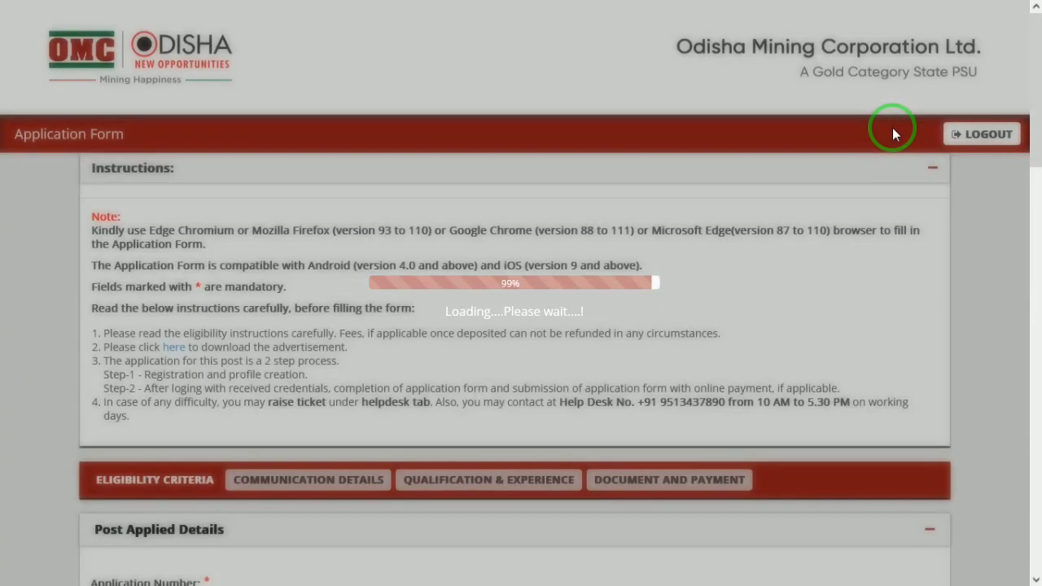
- Set gender to Male and date of birth to 01/01/2000
{"action": "left_click_drag", "start_coordinate": [1030, 93], "coordinate": [1033, 247]}
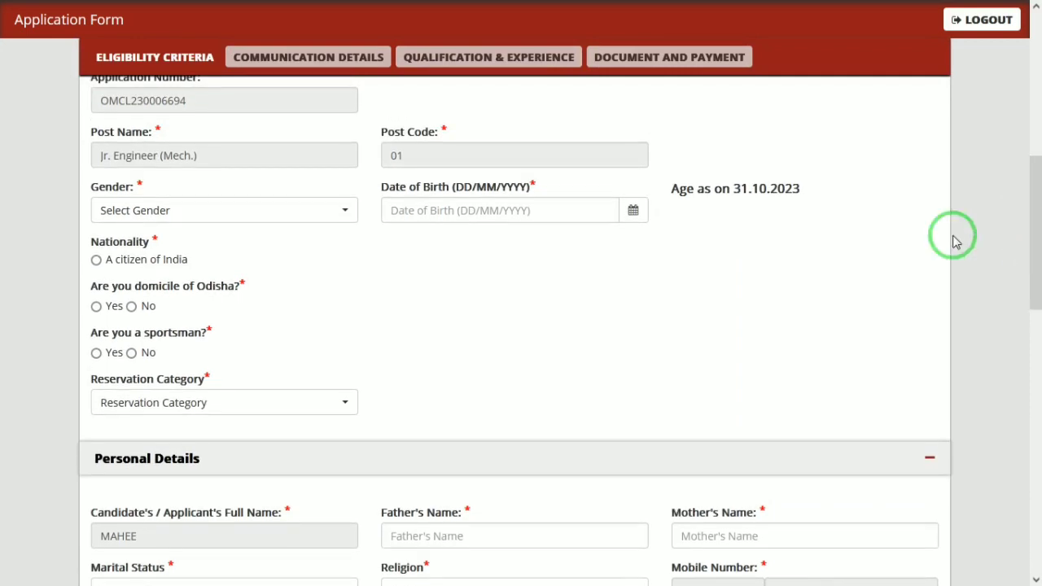
{"action": "left_click", "coordinate": [228, 204]}
{"action": "left_click", "coordinate": [144, 295]}
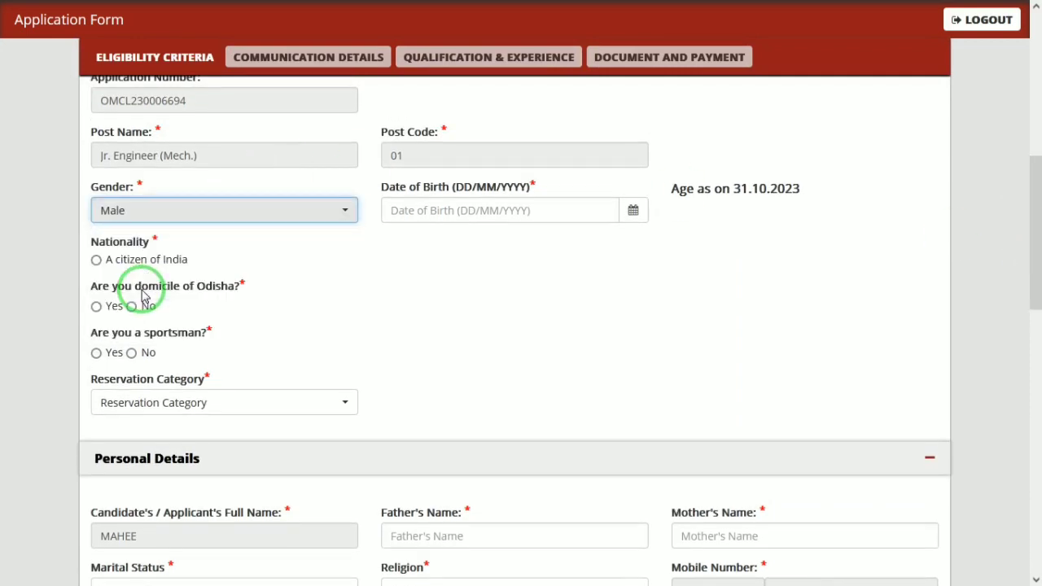
{"action": "left_click", "coordinate": [635, 213]}
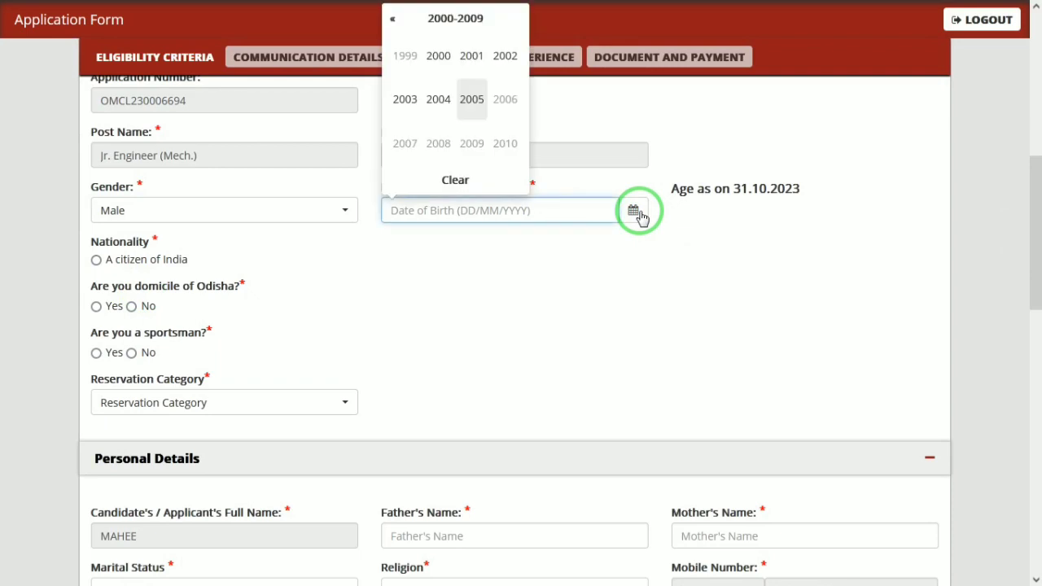
{"action": "left_click", "coordinate": [437, 56]}
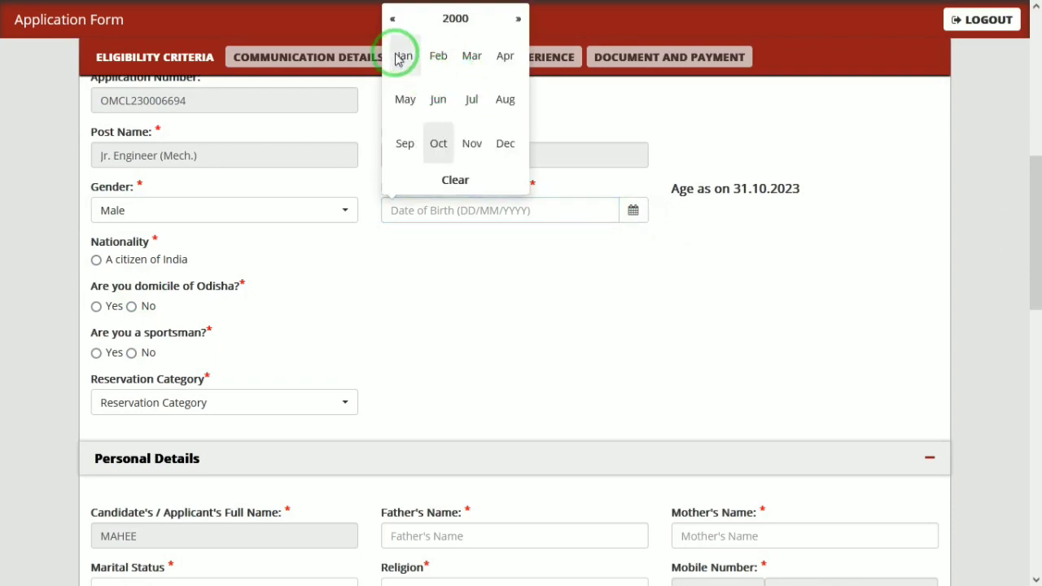
{"action": "left_click", "coordinate": [401, 56]}
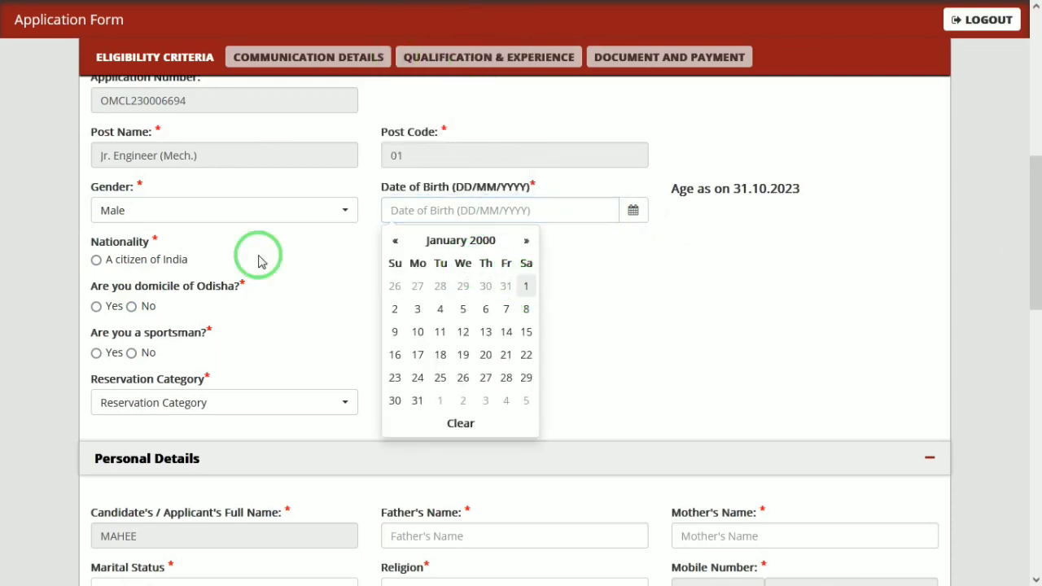
{"action": "left_click", "coordinate": [157, 267]}
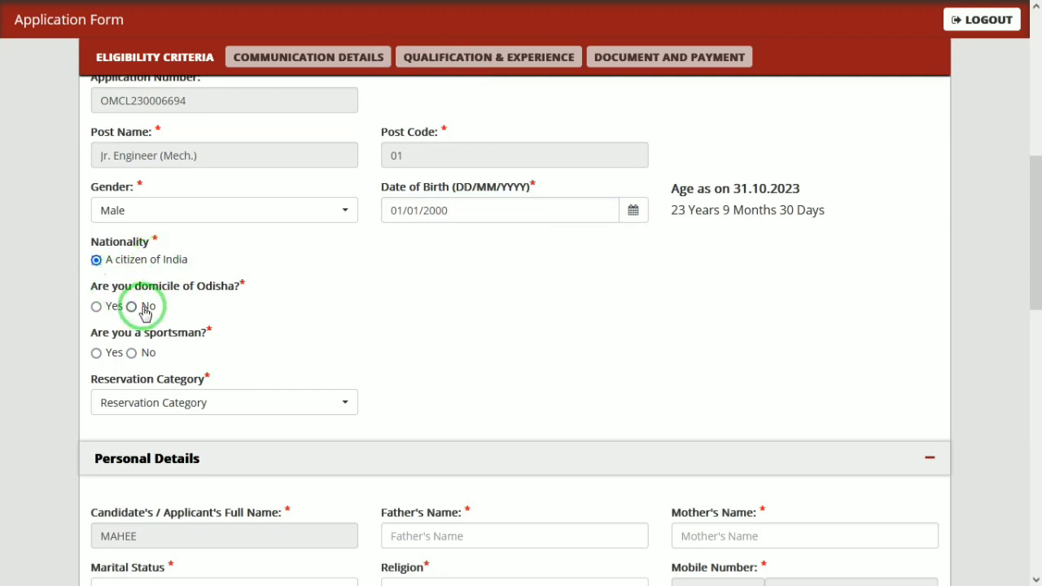
- Mark Odisha domicile Yes and set the resident certificate issue date to 07/11/2023
{"action": "left_click", "coordinate": [106, 309]}
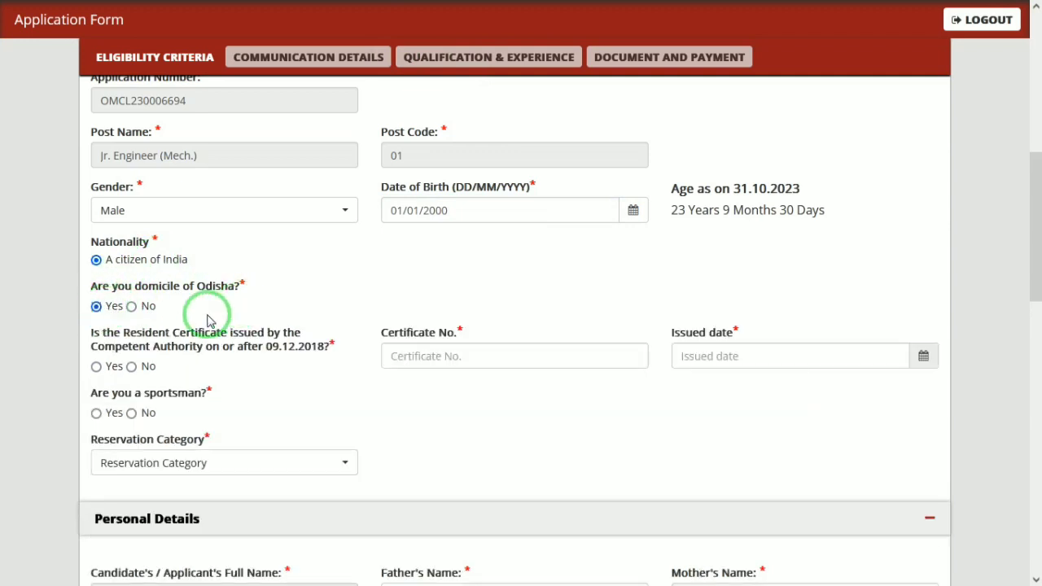
{"action": "left_click", "coordinate": [148, 309]}
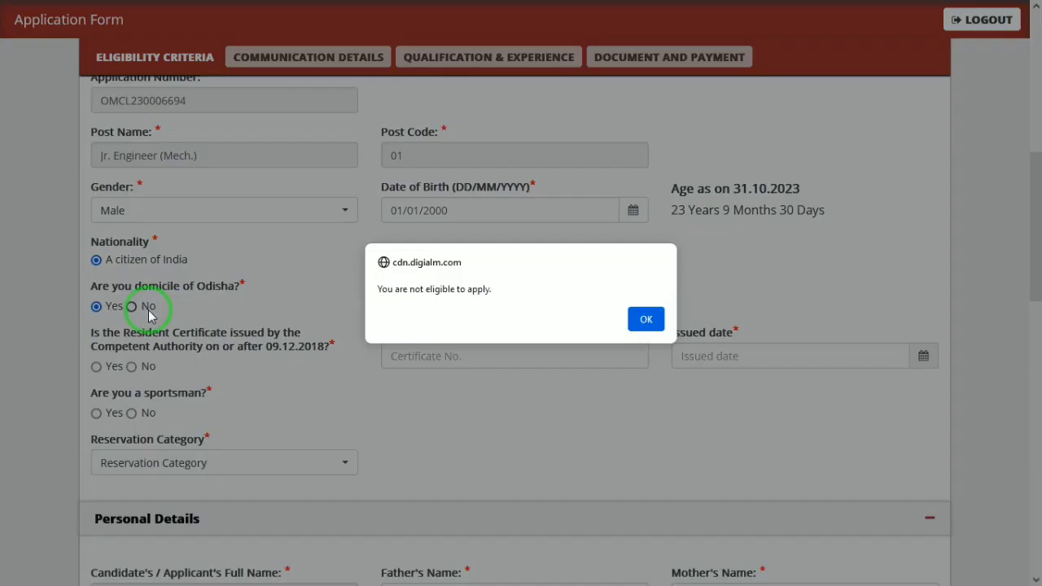
{"action": "left_click", "coordinate": [645, 319]}
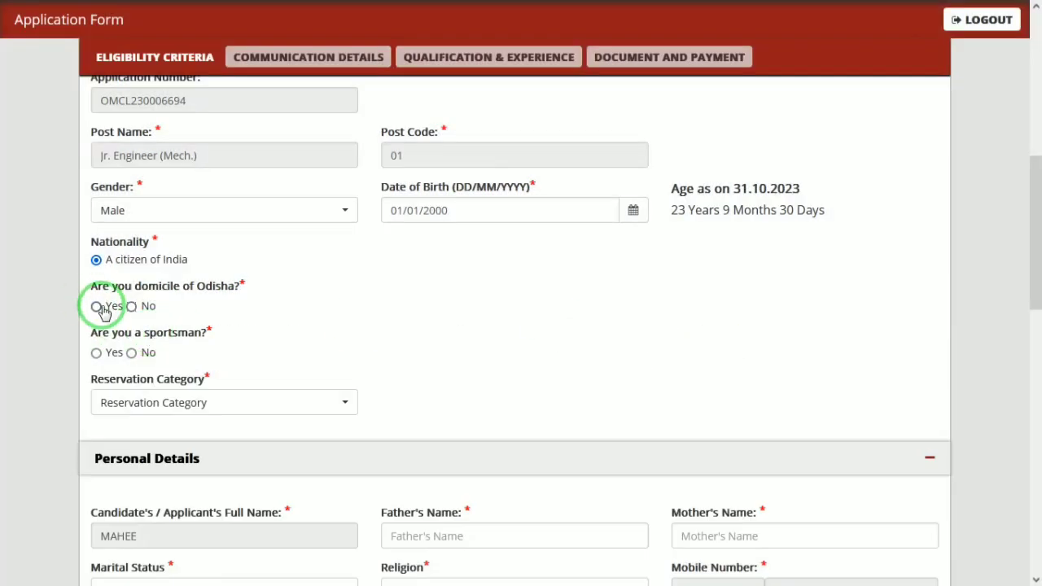
{"action": "left_click", "coordinate": [96, 306]}
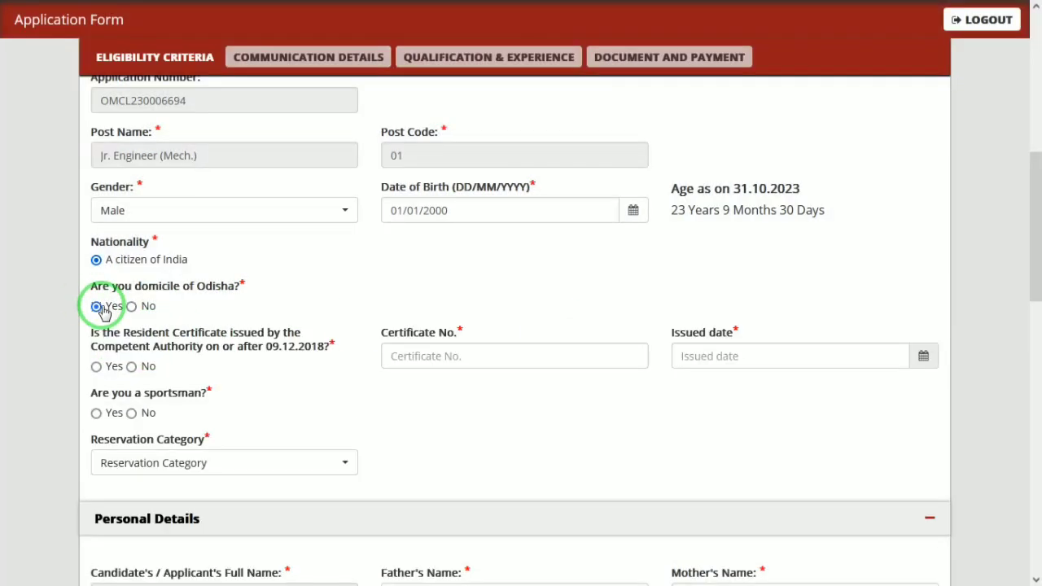
{"action": "left_click", "coordinate": [519, 357]}
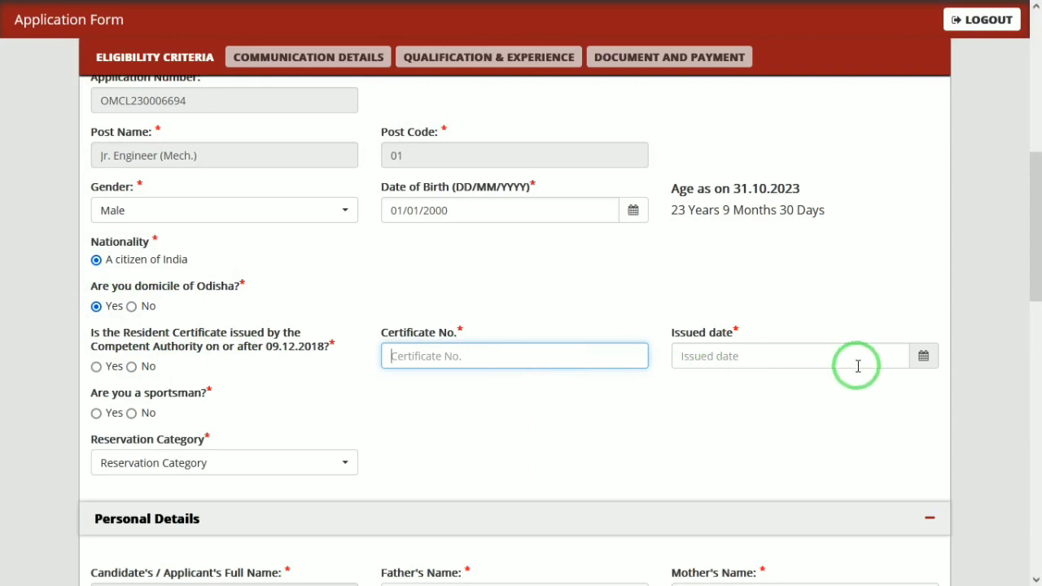
{"action": "left_click", "coordinate": [923, 356]}
{"action": "left_click", "coordinate": [731, 189]}
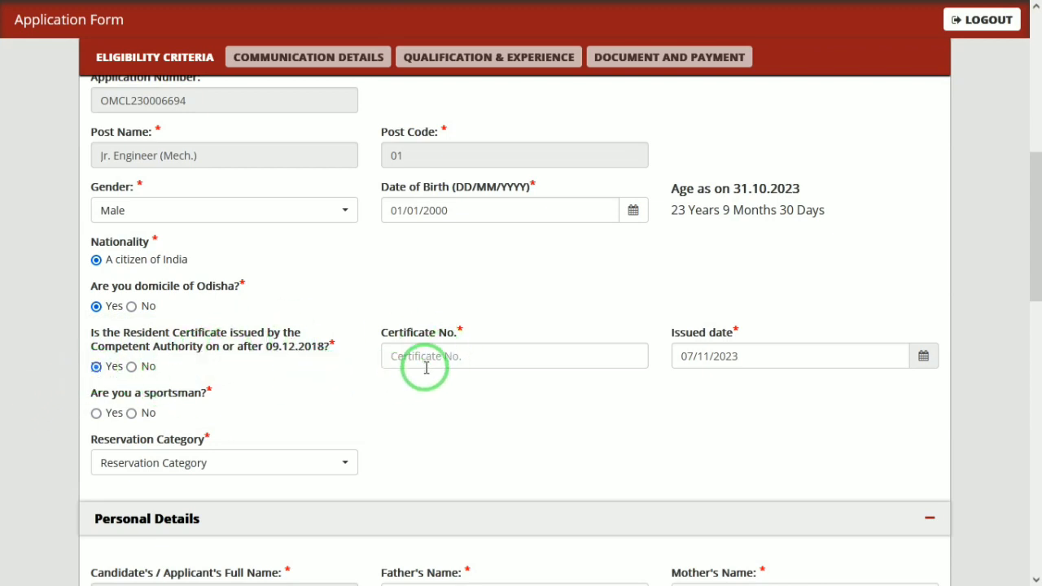
- Answer No to sportsman and choose SC as the reservation category
{"action": "left_click", "coordinate": [132, 413]}
{"action": "left_click", "coordinate": [139, 461]}
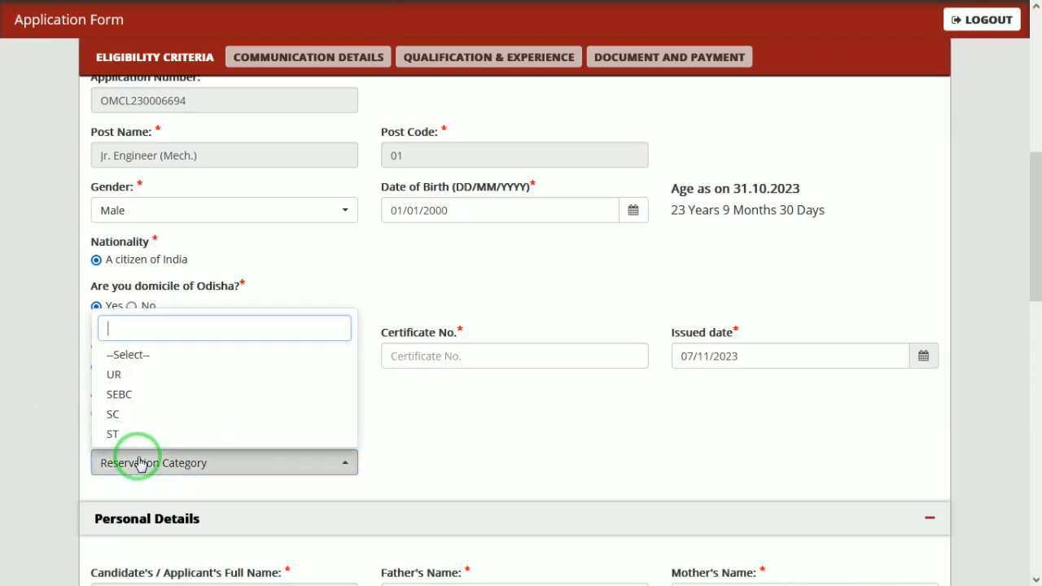
{"action": "left_click", "coordinate": [123, 414]}
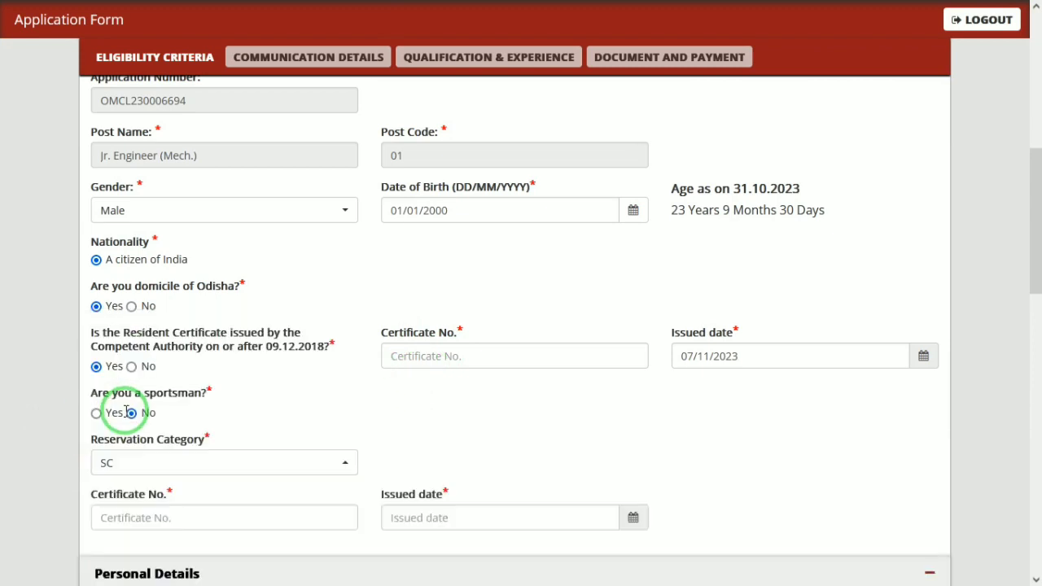
{"action": "left_click", "coordinate": [155, 525]}
{"action": "left_click", "coordinate": [581, 514]}
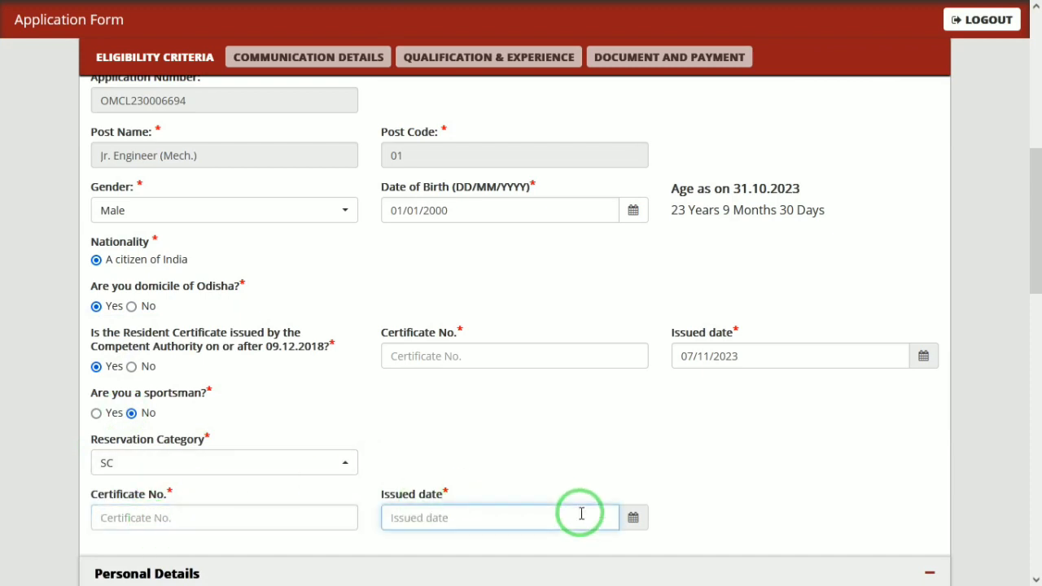
{"action": "left_click_drag", "start_coordinate": [1033, 226], "coordinate": [1032, 327]}
- Enter the father's and mother's names and set marital status to Unmarried
{"action": "left_click", "coordinate": [441, 275]}
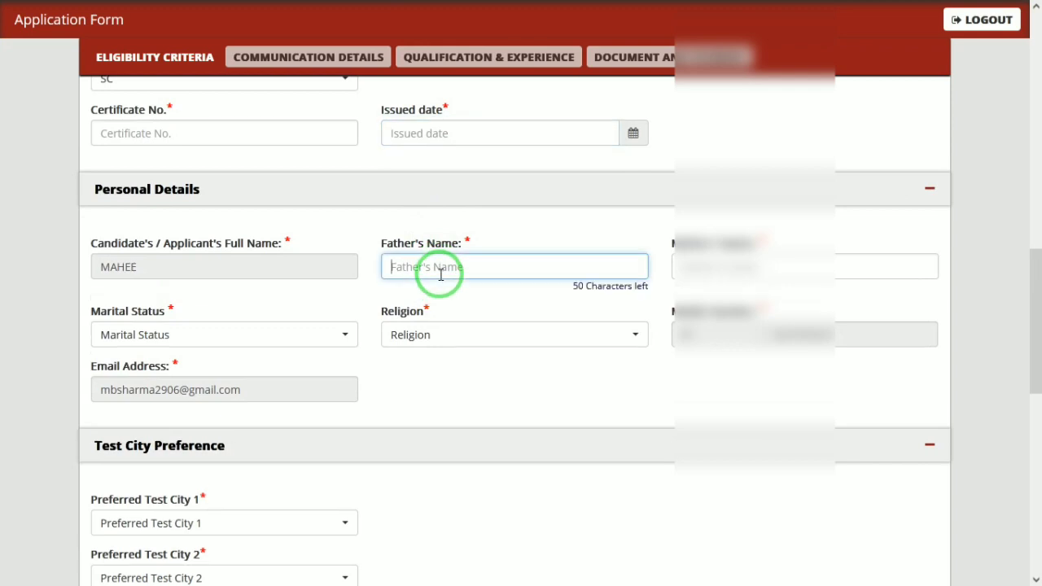
{"action": "type", "text": "RAMMM"}
{"action": "key", "text": "Tab"}
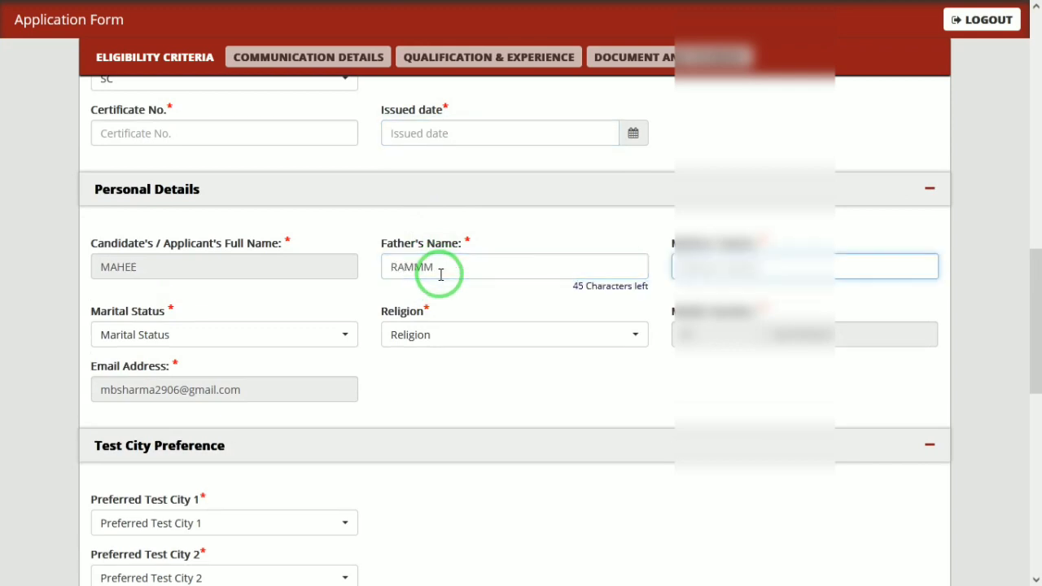
{"action": "type", "text": "RAD"}
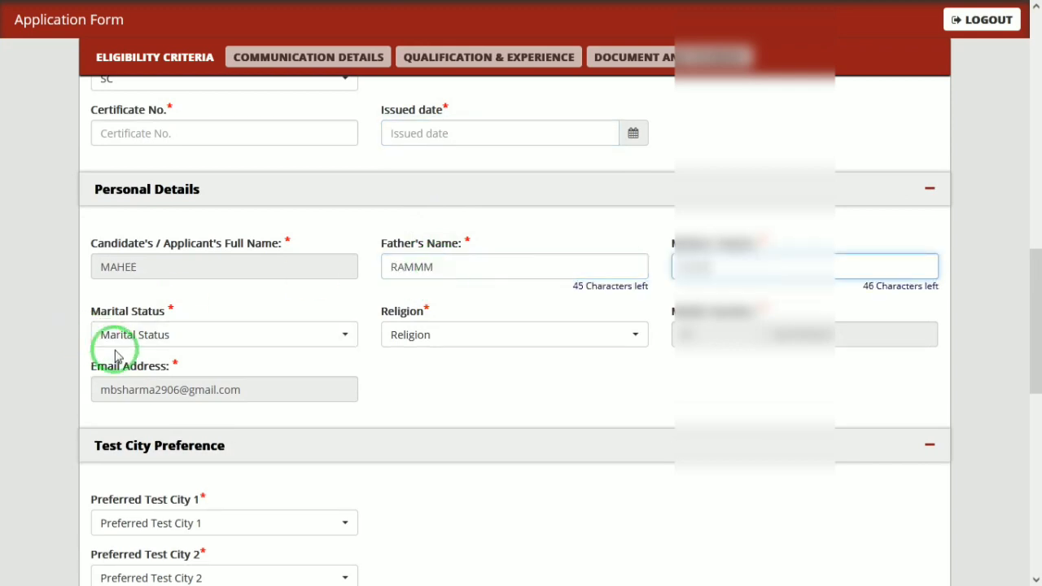
{"action": "key", "text": "Tab"}
{"action": "left_click", "coordinate": [171, 329]}
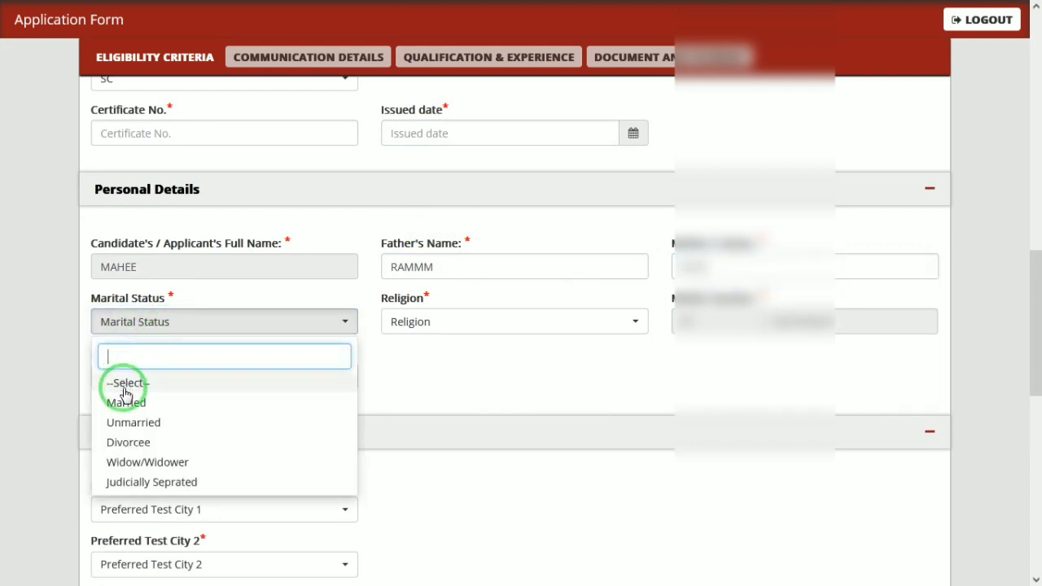
{"action": "left_click", "coordinate": [130, 423]}
{"action": "left_click", "coordinate": [487, 336]}
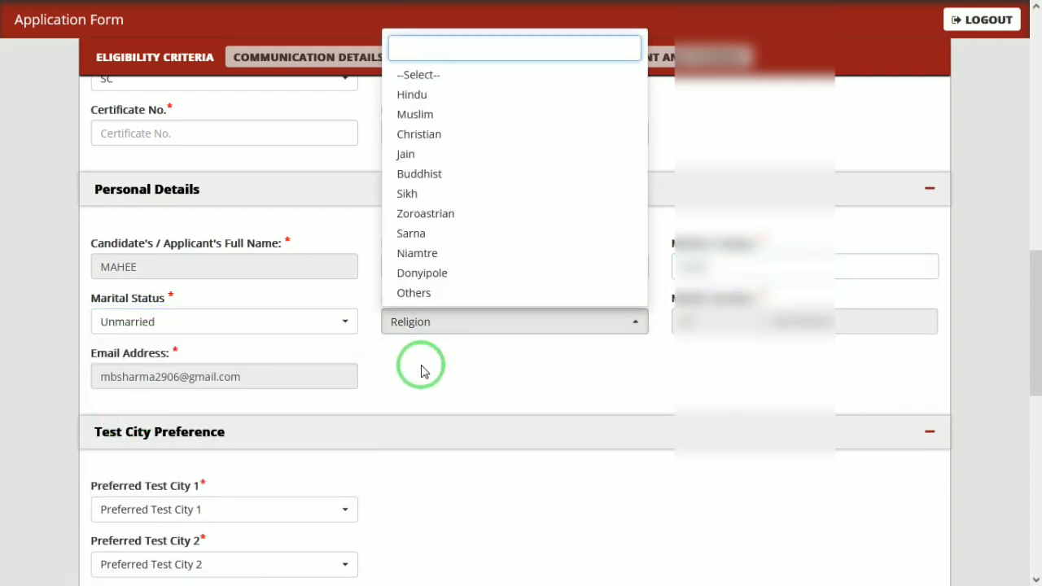
- Set religion to Hindu and preferred test cities to Bhubaneswar, Berhampur and Sambalpur
{"action": "left_click", "coordinate": [422, 102]}
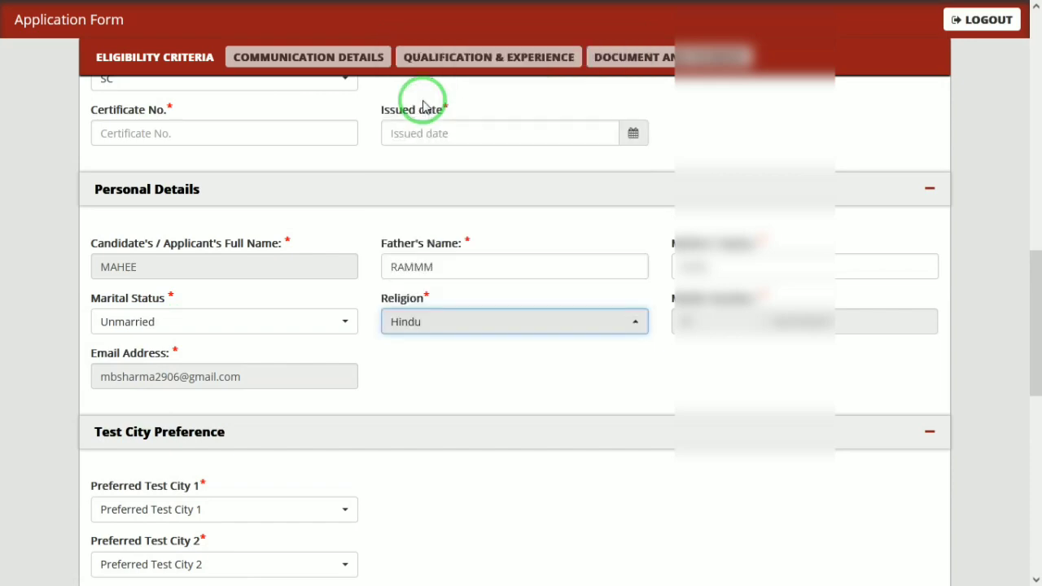
{"action": "mouse_move", "coordinate": [1030, 403]}
{"action": "left_mouse_down"}
{"action": "mouse_move", "coordinate": [1035, 442]}
{"action": "mouse_move", "coordinate": [1032, 416]}
{"action": "left_mouse_up"}
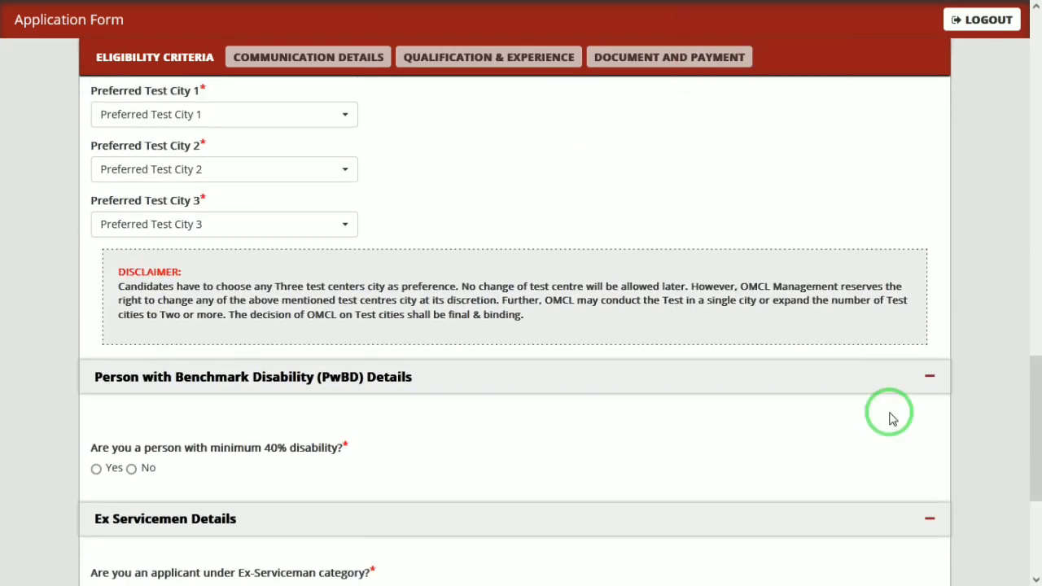
{"action": "left_click", "coordinate": [217, 132]}
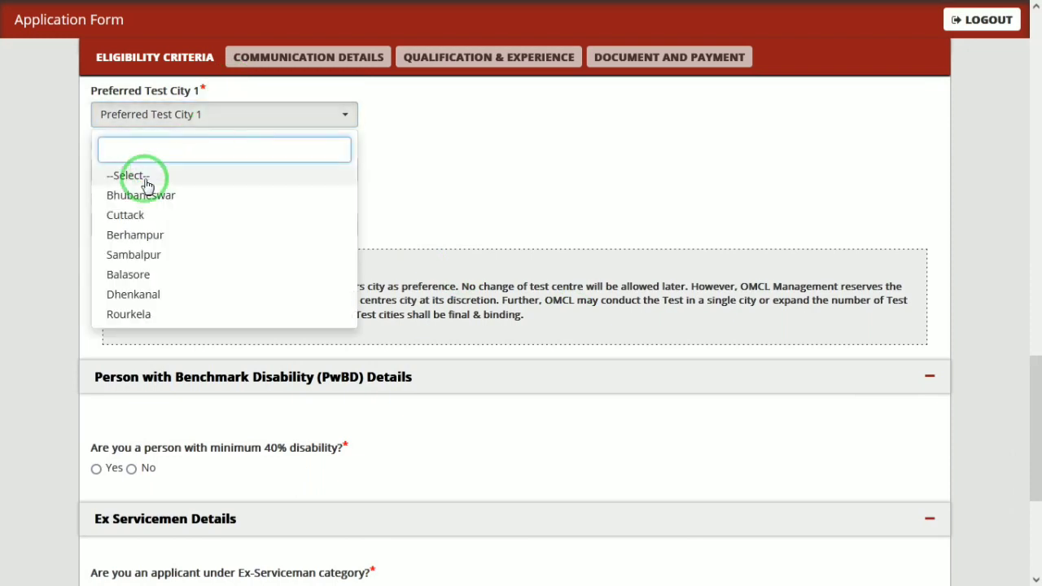
{"action": "left_click", "coordinate": [139, 197]}
{"action": "left_click", "coordinate": [182, 174]}
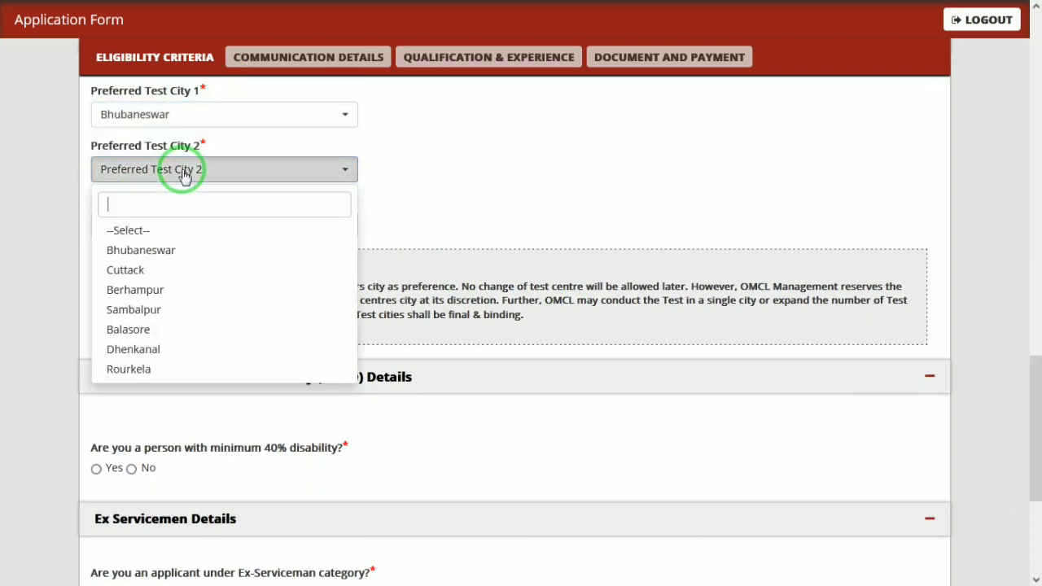
{"action": "left_click", "coordinate": [171, 295]}
{"action": "left_click", "coordinate": [244, 226]}
{"action": "left_click", "coordinate": [189, 367]}
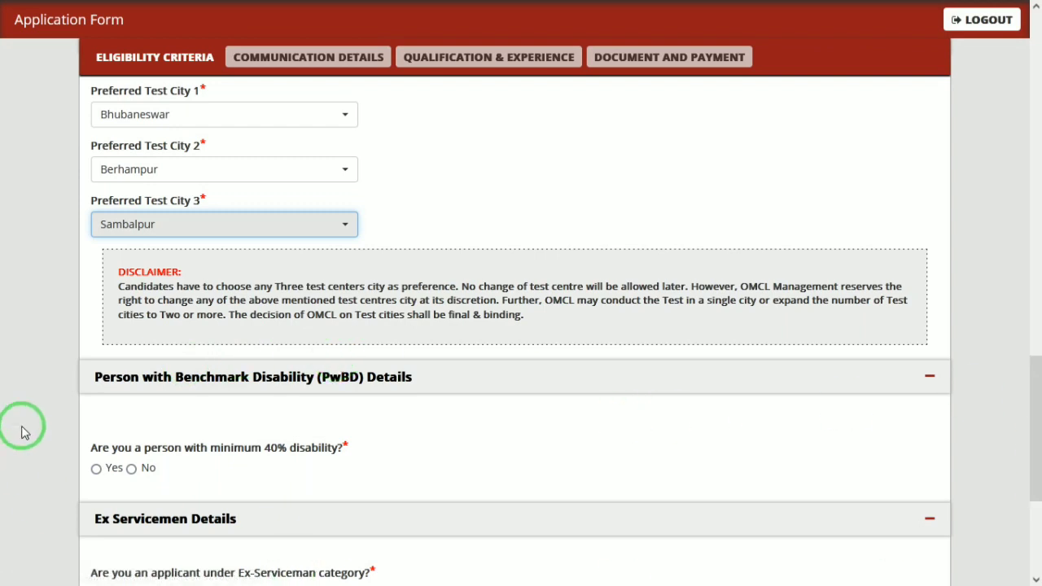
- Answer No to the disability, ex-serviceman and departmental candidate questions
{"action": "left_click", "coordinate": [131, 469]}
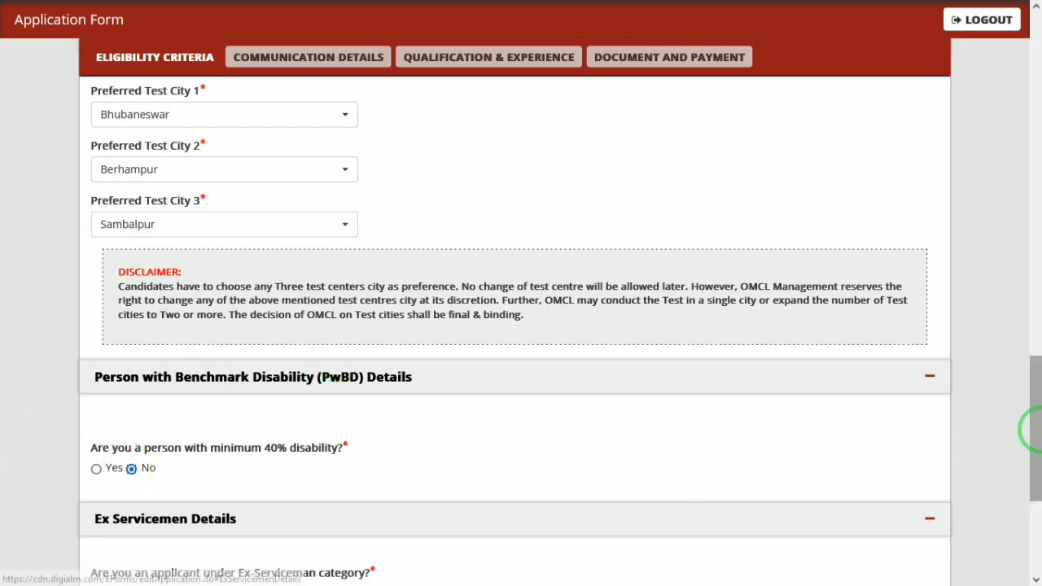
{"action": "left_click_drag", "start_coordinate": [1031, 430], "coordinate": [1030, 507]}
{"action": "left_click", "coordinate": [160, 323]}
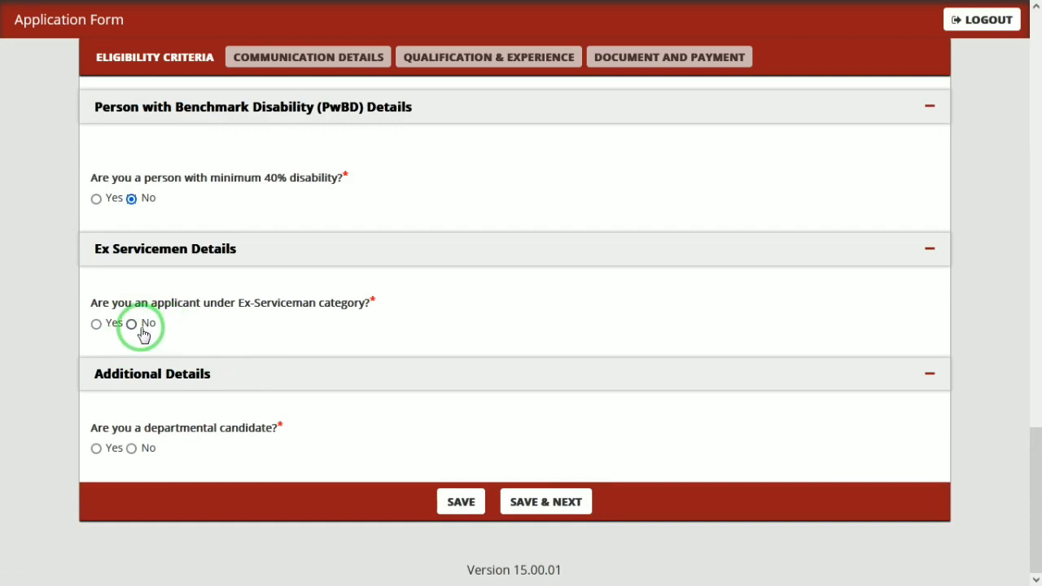
{"action": "left_click", "coordinate": [132, 448]}
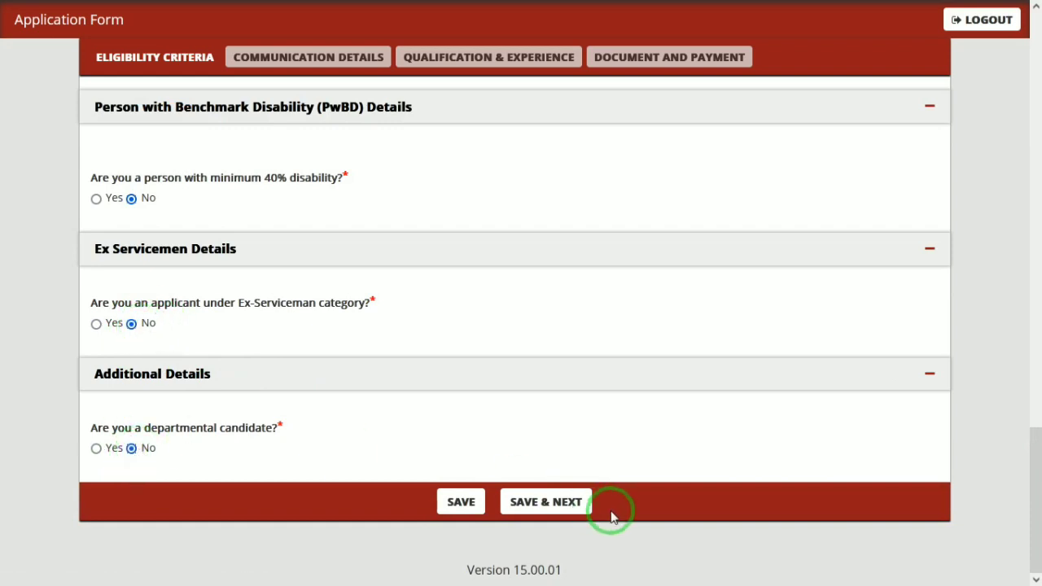
- Save eligibility details, then enter both correspondence address lines with country India
{"action": "left_click", "coordinate": [552, 498]}
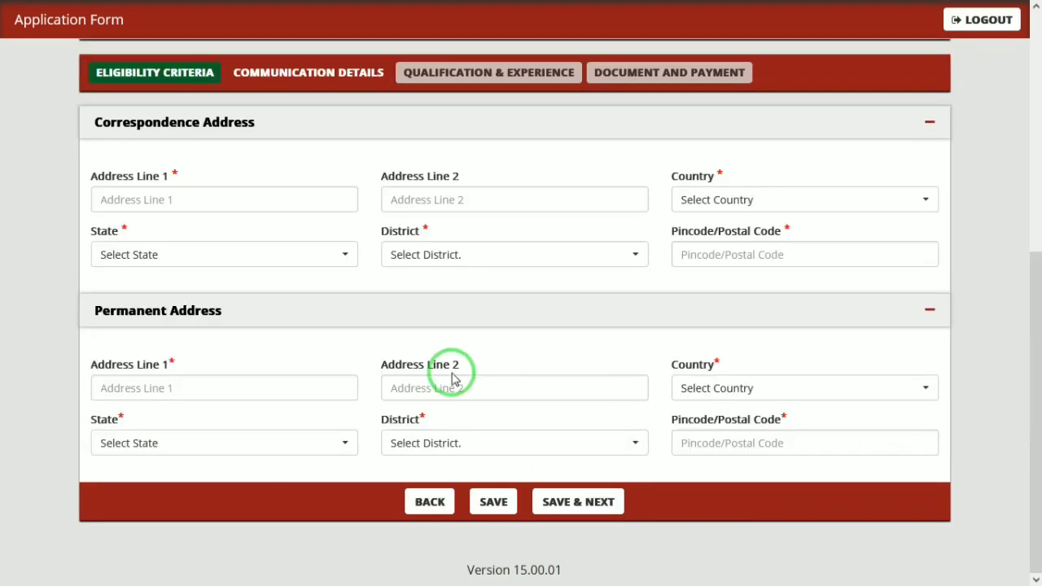
{"action": "left_click", "coordinate": [204, 197]}
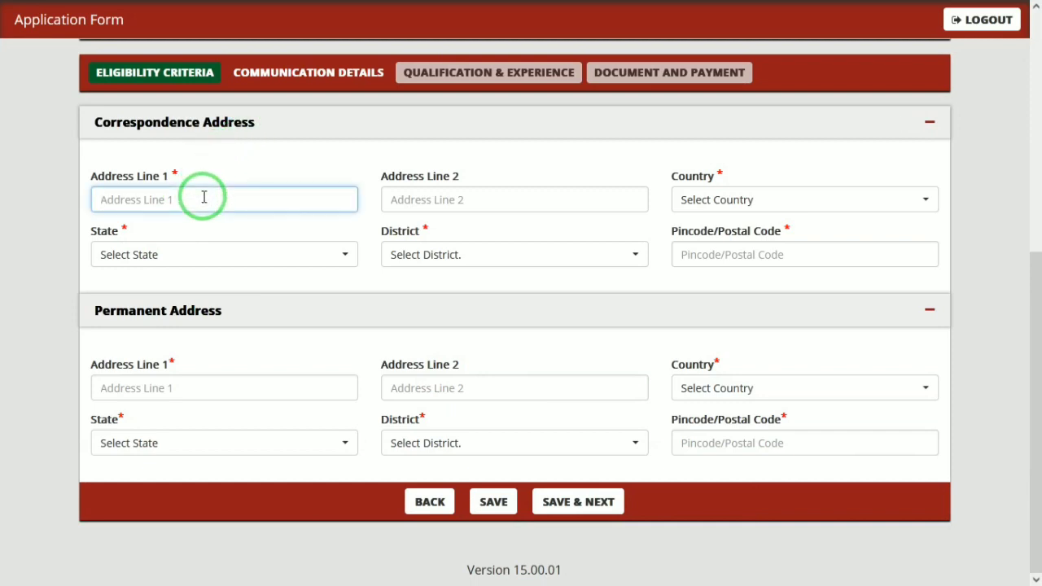
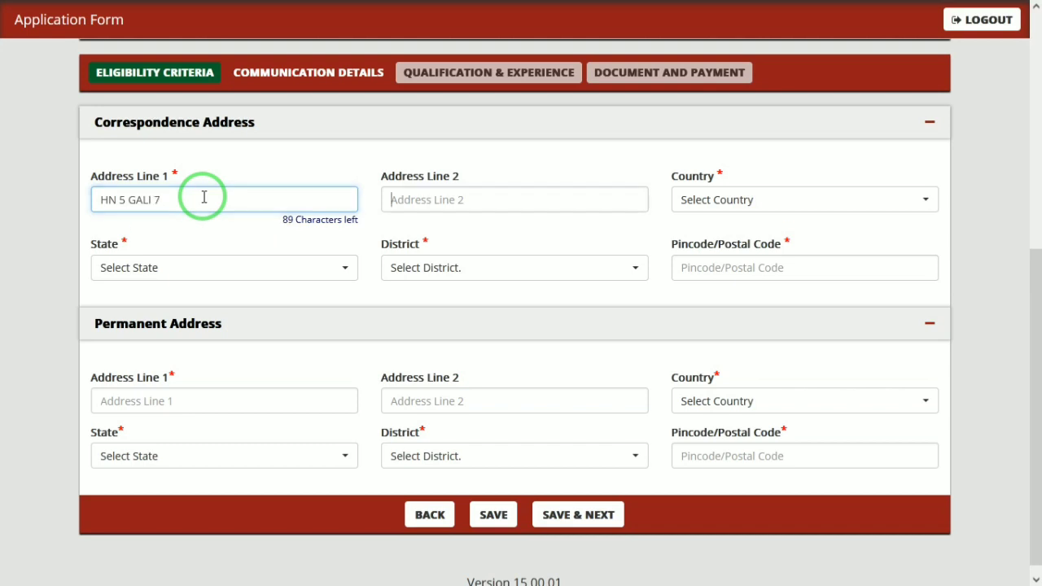
{"action": "key", "text": "Tab"}
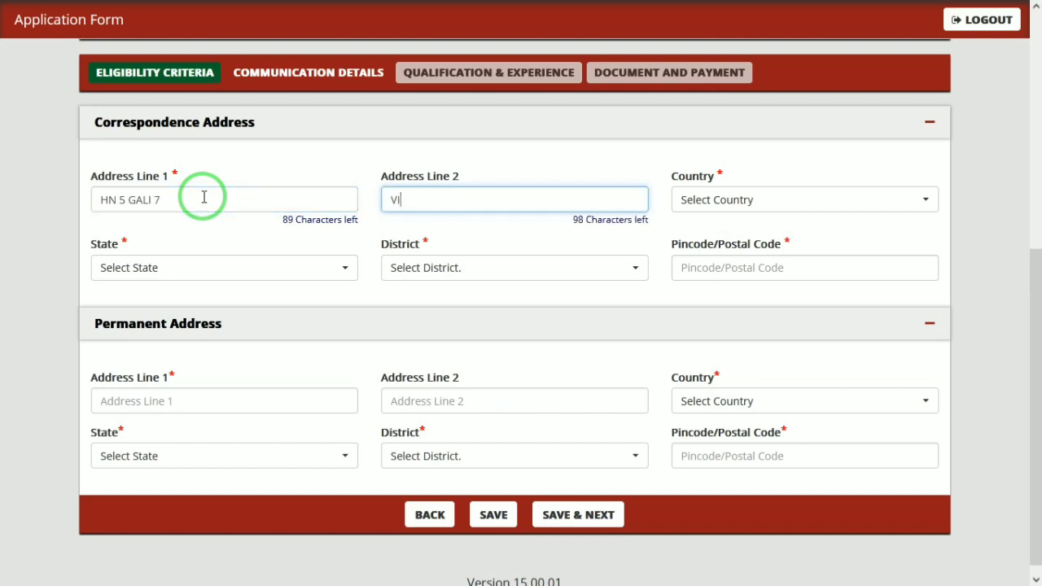
{"action": "key", "text": "Tab"}
{"action": "type", "text": "INM"}
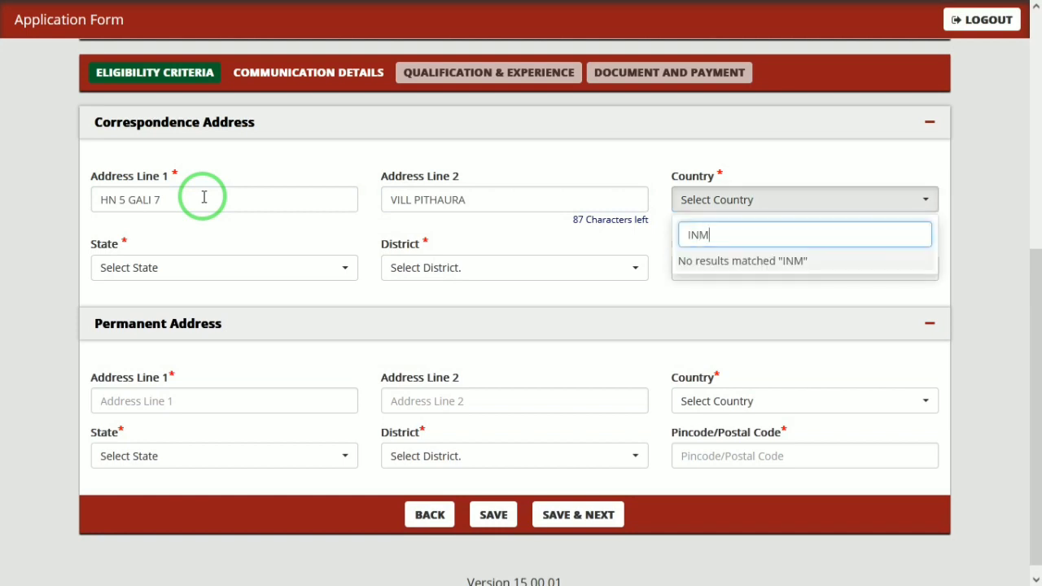
{"action": "key", "text": "BackSpace"}
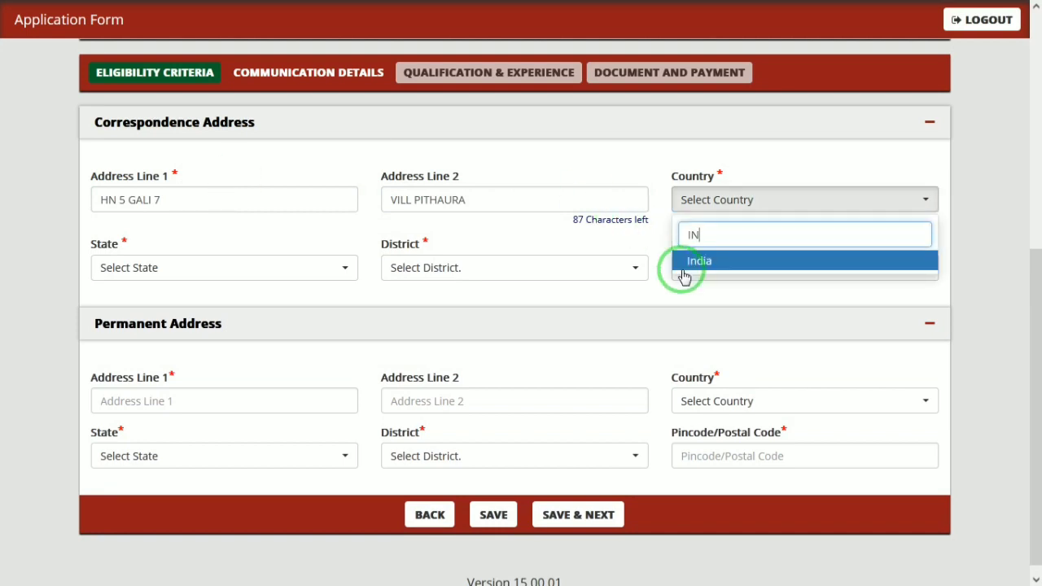
{"action": "left_click", "coordinate": [705, 260]}
- Set the correspondence state to Uttar Pradesh, district Mathura, and enter the pincode
{"action": "left_click", "coordinate": [220, 273]}
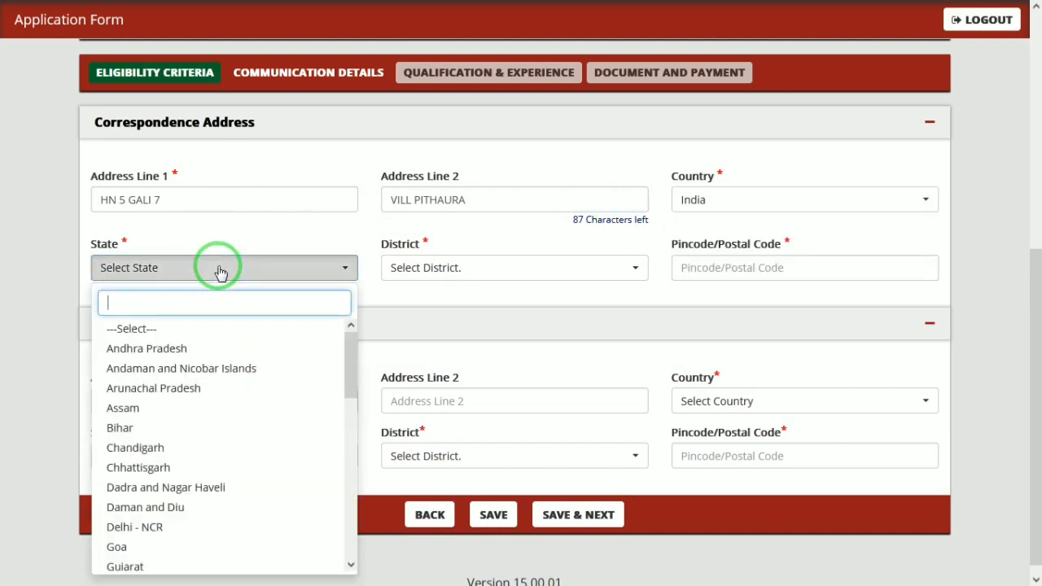
{"action": "type", "text": "UTTA"}
{"action": "key", "text": "Return"}
{"action": "left_click", "coordinate": [419, 269]}
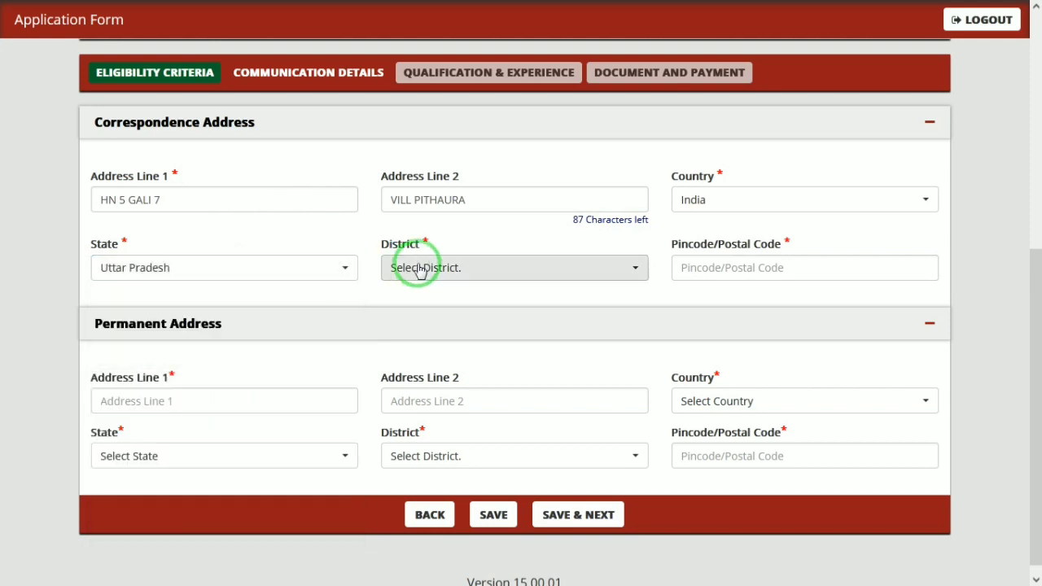
{"action": "type", "text": "MATH"}
{"action": "key", "text": "Return"}
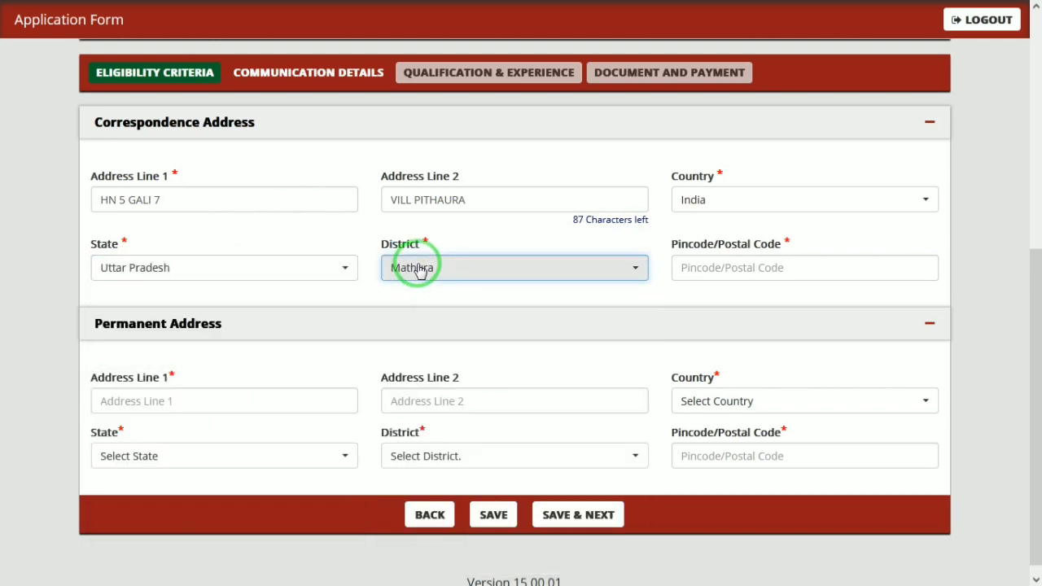
{"action": "left_click", "coordinate": [727, 265]}
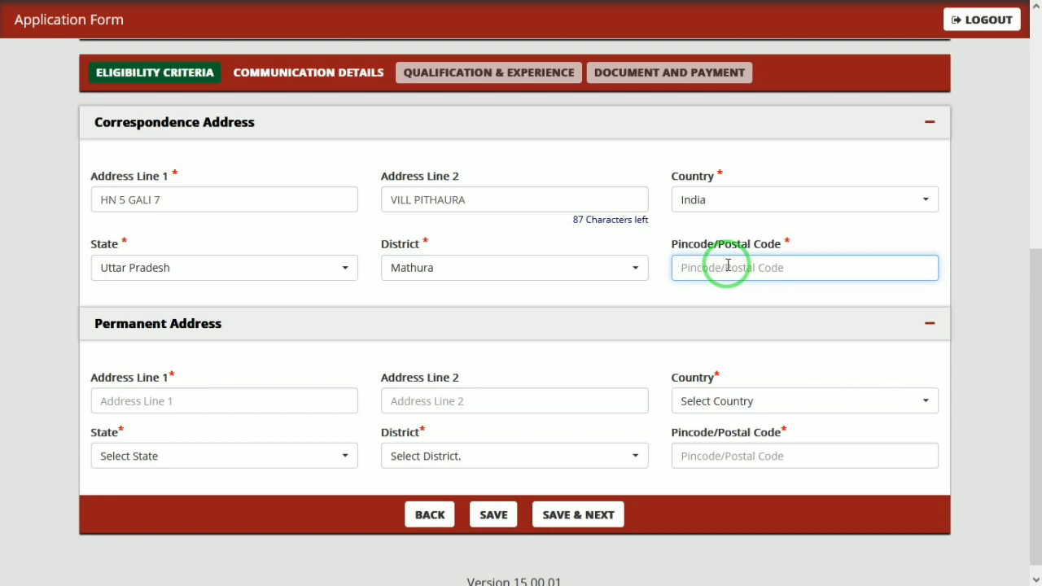
{"action": "type", "text": "2"}
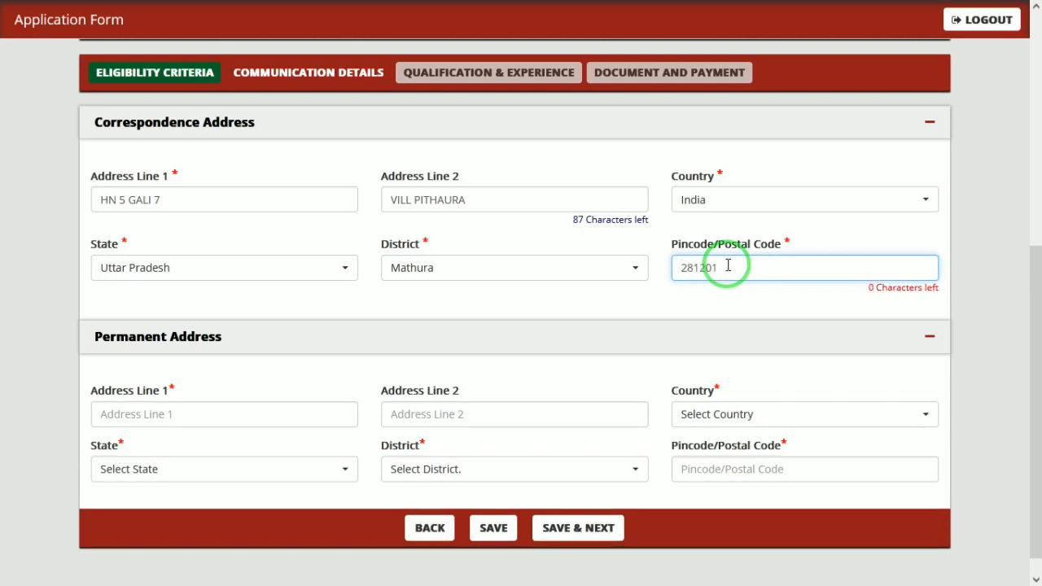
{"action": "type", "text": "81201"}
{"action": "key", "text": "Tab"}
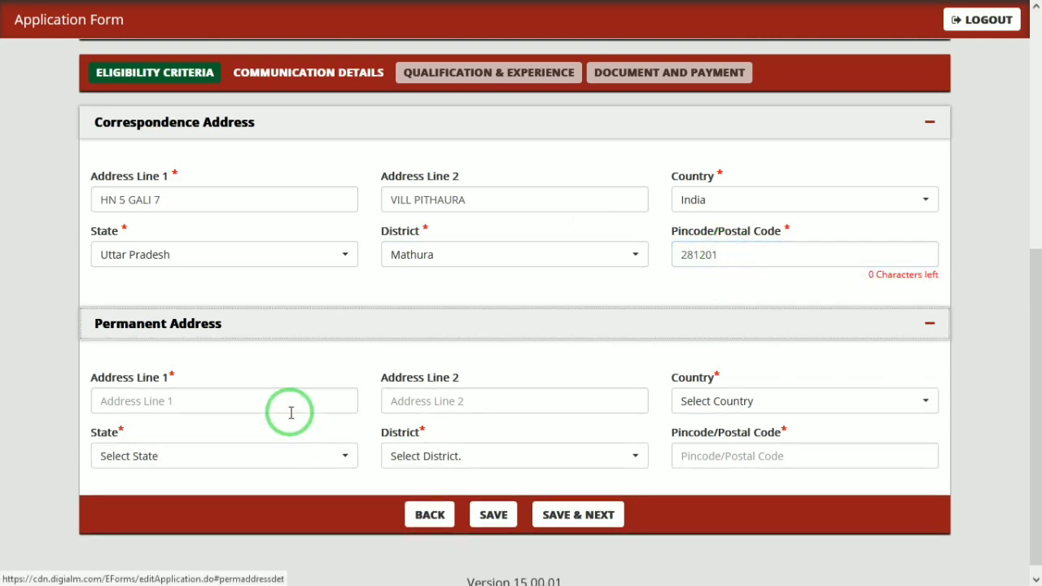
- Enter both permanent address lines and choose India as the permanent country
{"action": "left_click", "coordinate": [259, 400]}
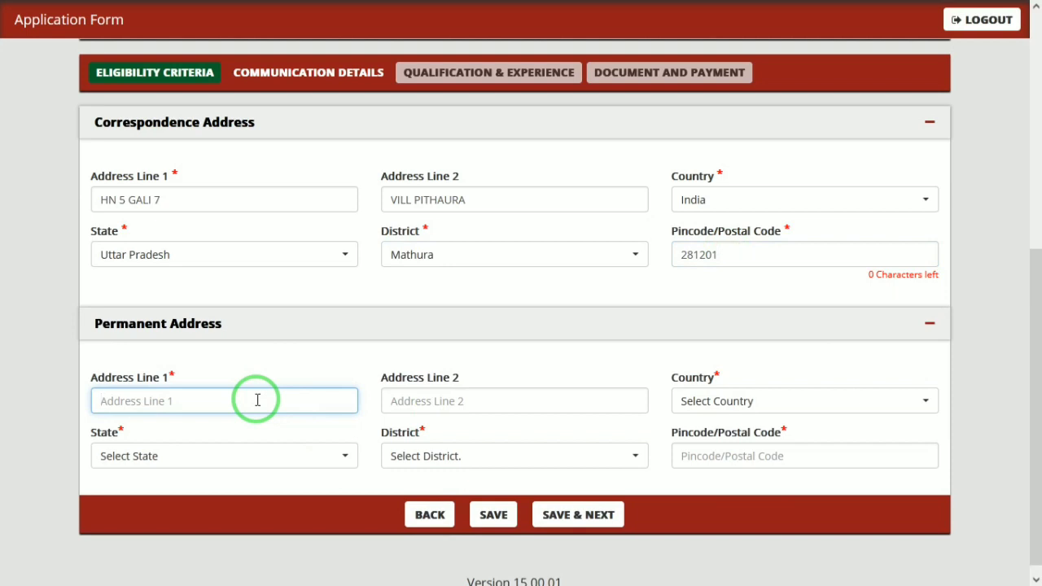
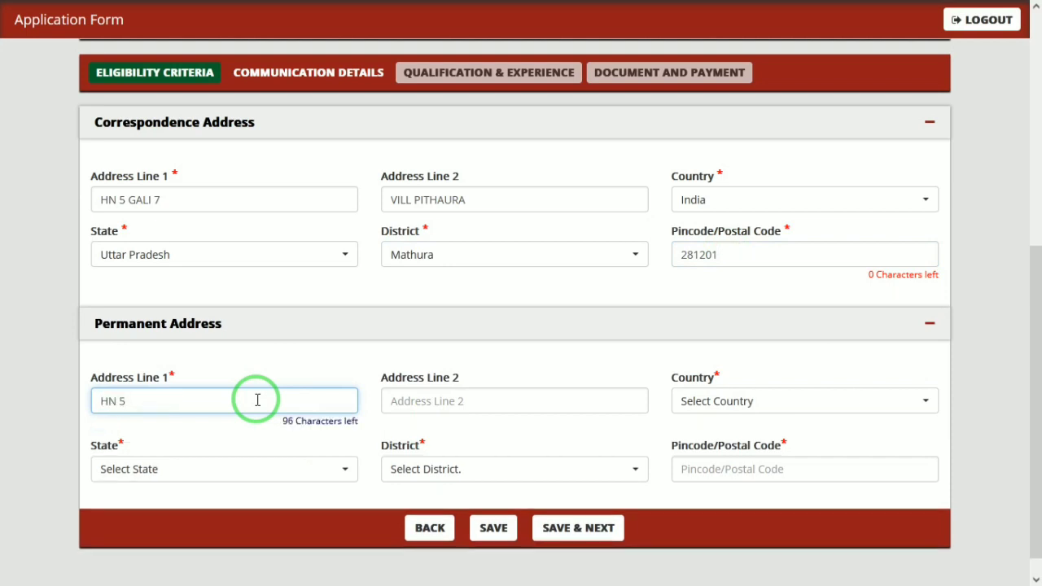
{"action": "key", "text": "Tab"}
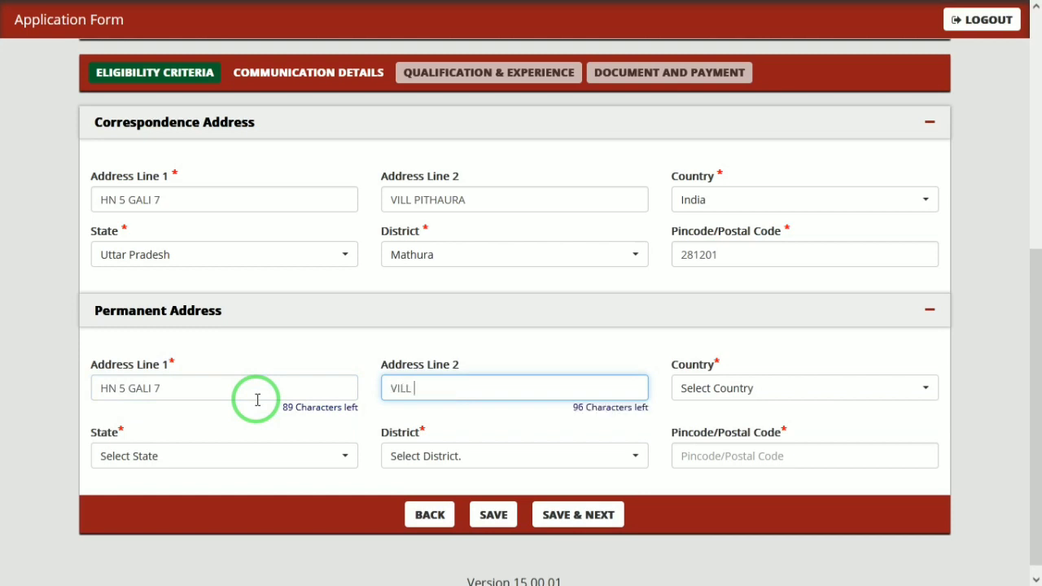
{"action": "key", "text": "Tab"}
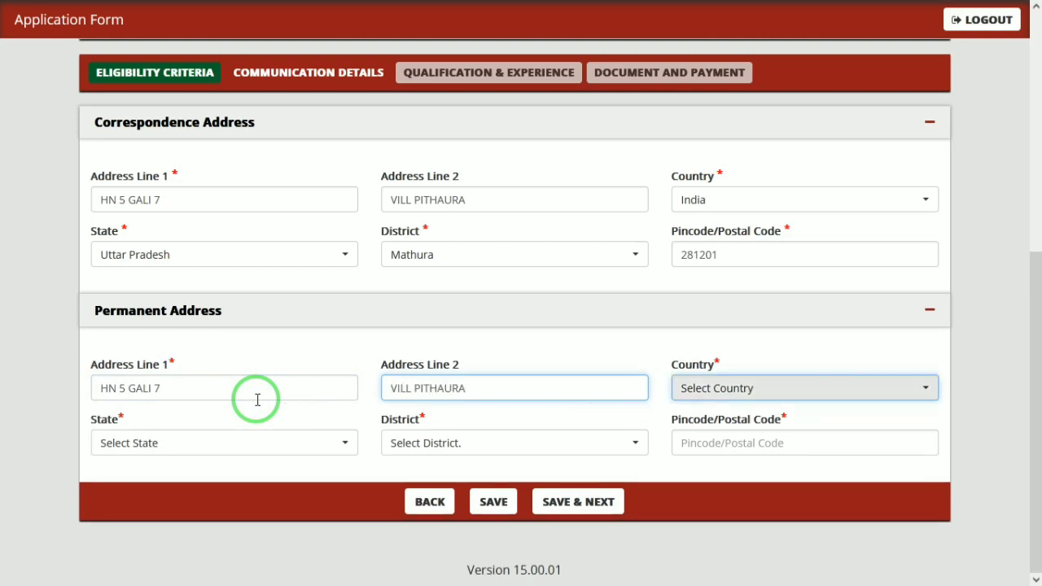
{"action": "key", "text": "Down"}
{"action": "key", "text": "Return"}
{"action": "key", "text": "Tab"}
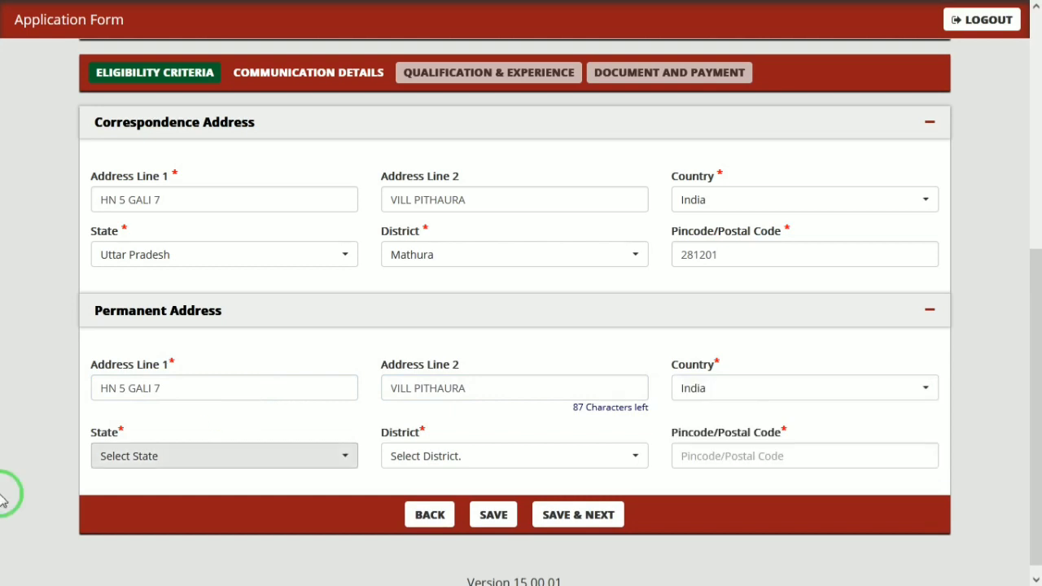
- Set the permanent state to Odisha, district Kandhamal, and enter the pincode
{"action": "left_click", "coordinate": [152, 455]}
{"action": "type", "text": "UTTA"}
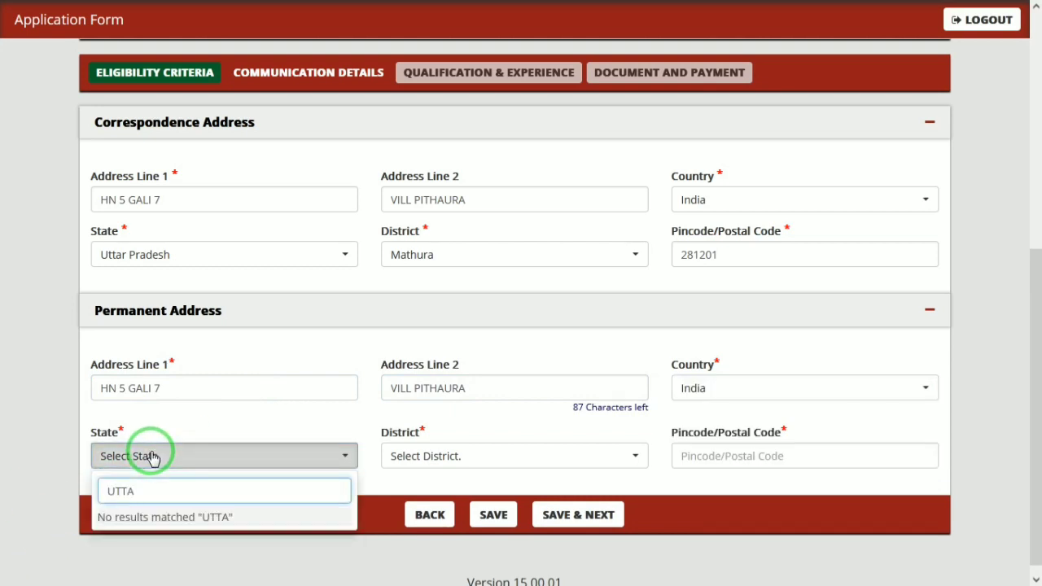
{"action": "left_click", "coordinate": [493, 456]}
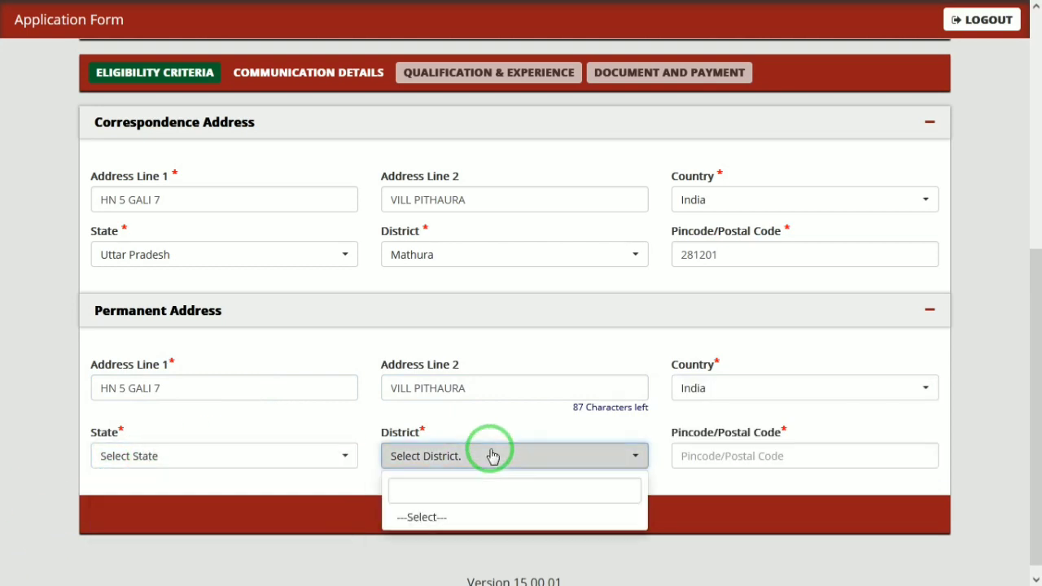
{"action": "left_click", "coordinate": [182, 457]}
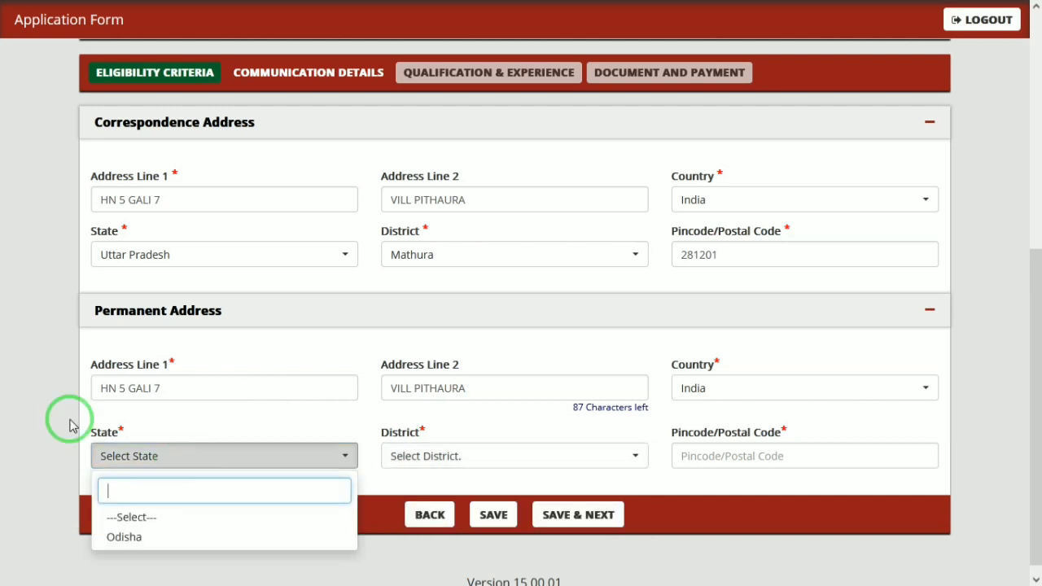
{"action": "left_click", "coordinate": [145, 540]}
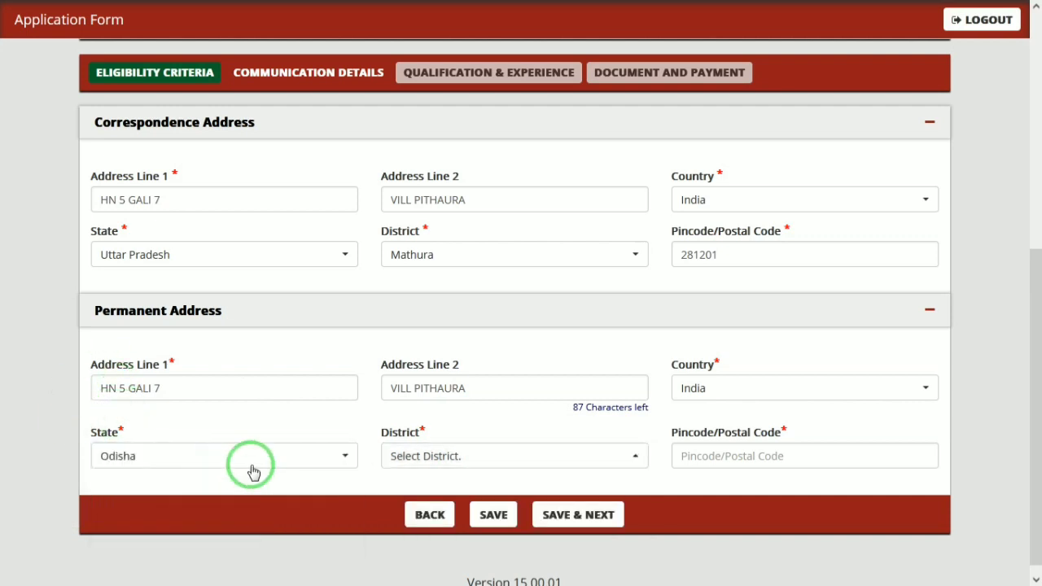
{"action": "left_click", "coordinate": [446, 470]}
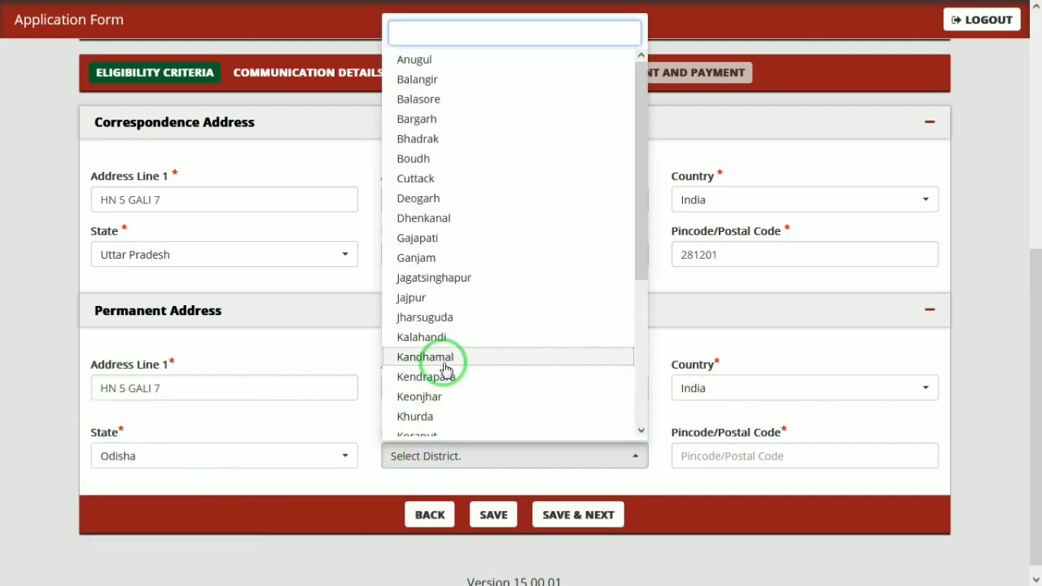
{"action": "left_click", "coordinate": [442, 360]}
{"action": "left_click", "coordinate": [714, 466]}
{"action": "type", "text": "214545"}
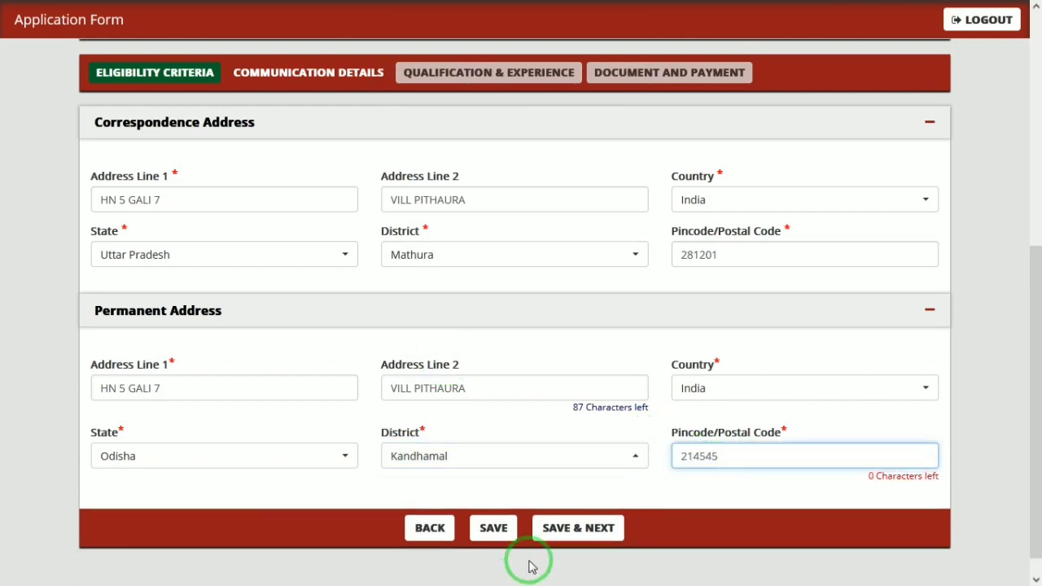
{"action": "left_click", "coordinate": [567, 543]}
- Save the address details, then enter Matric board 'UP BPARD' and passing year 2015
{"action": "left_click", "coordinate": [575, 499]}
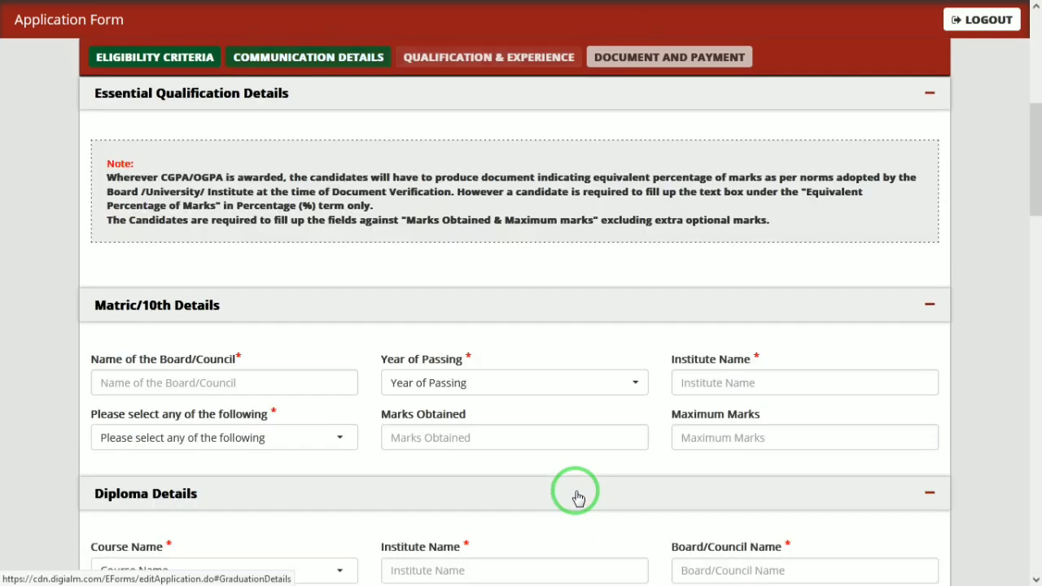
{"action": "left_click", "coordinate": [657, 321]}
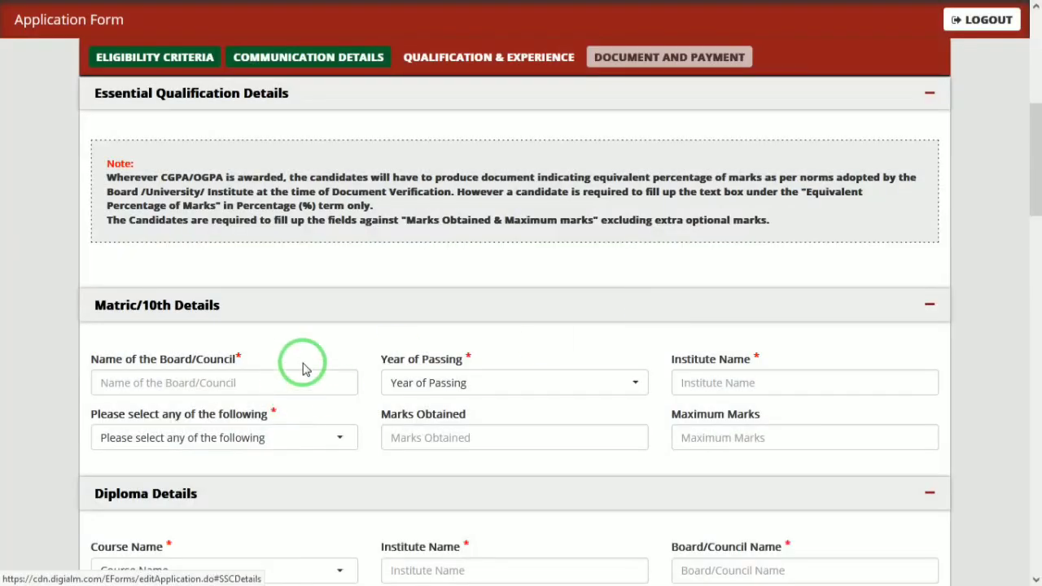
{"action": "left_click", "coordinate": [298, 381]}
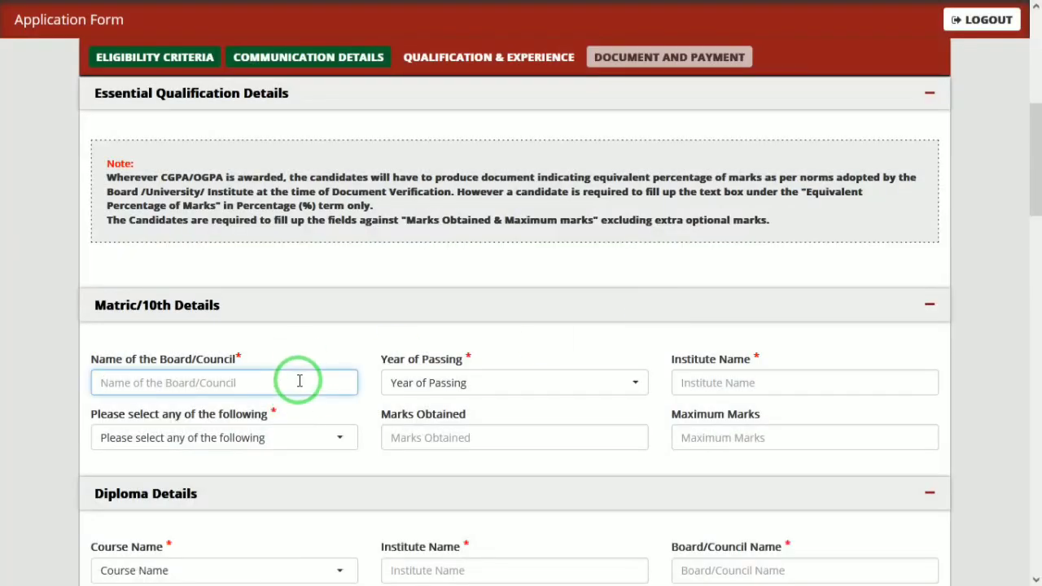
{"action": "type", "text": "UP BP"}
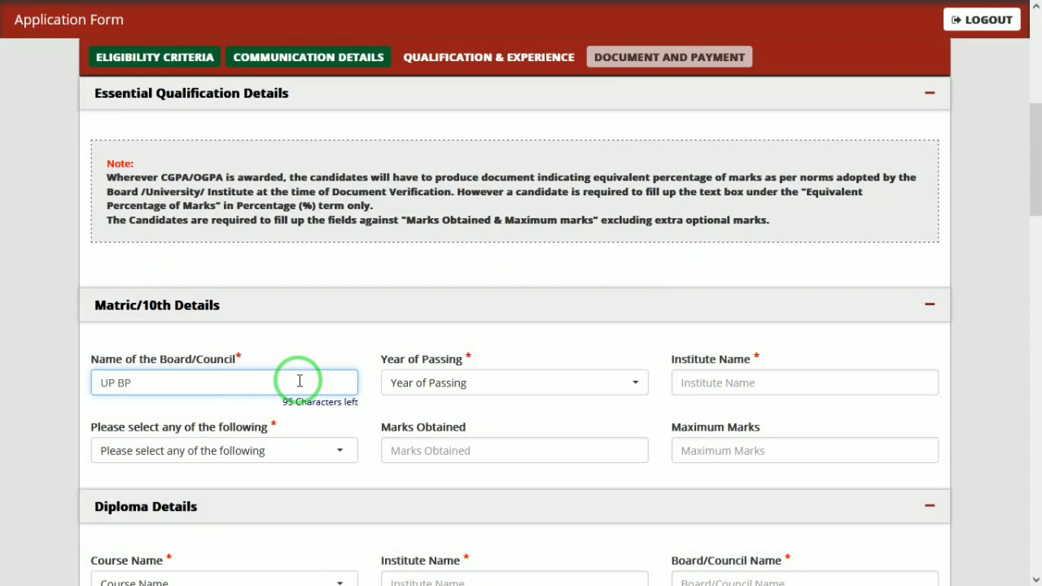
{"action": "type", "text": "ARD"}
{"action": "key", "text": "Tab"}
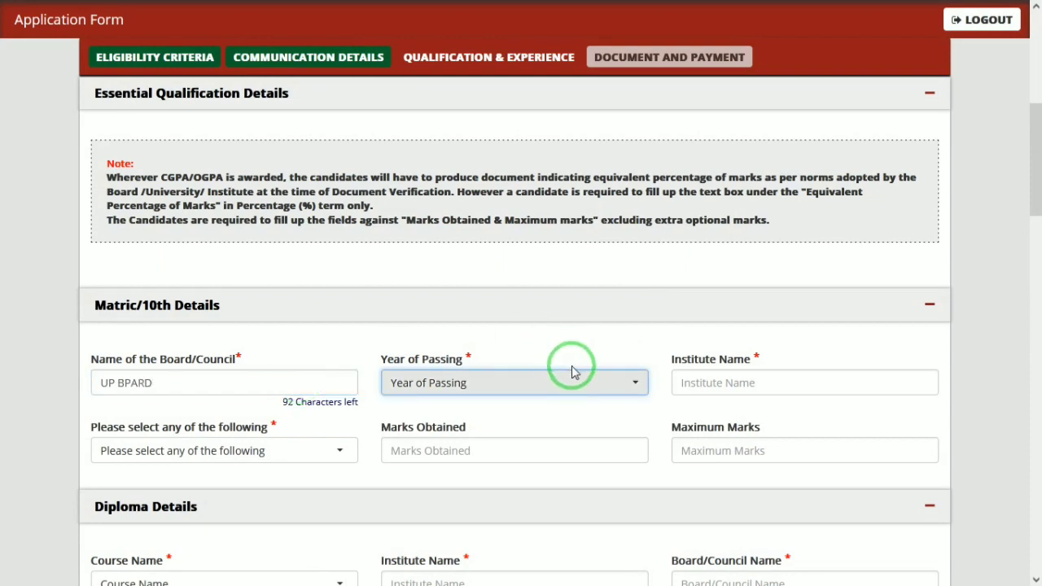
{"action": "left_click", "coordinate": [546, 383]}
{"action": "type", "text": "2015"}
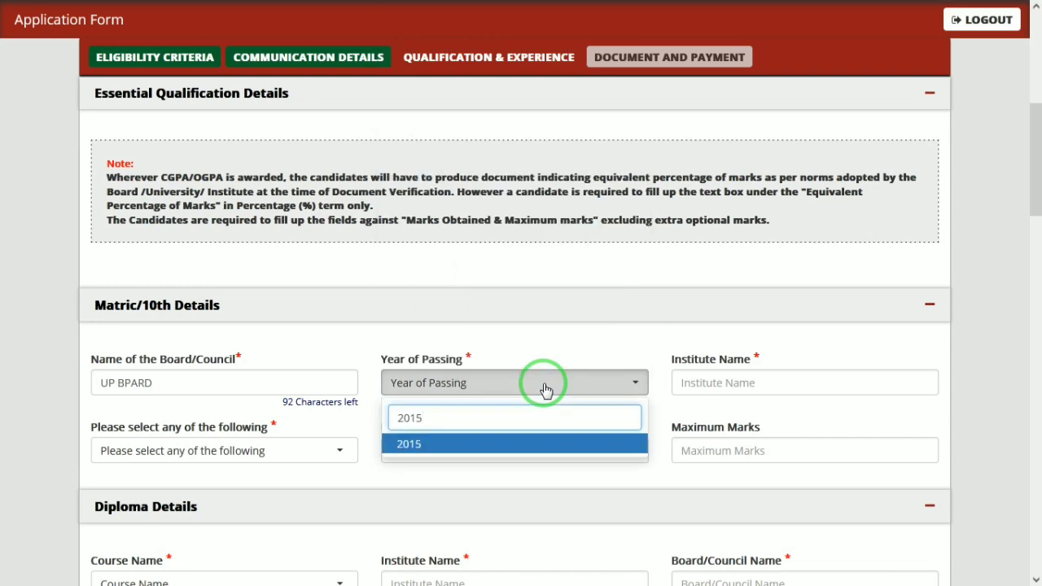
{"action": "key", "text": "Tab"}
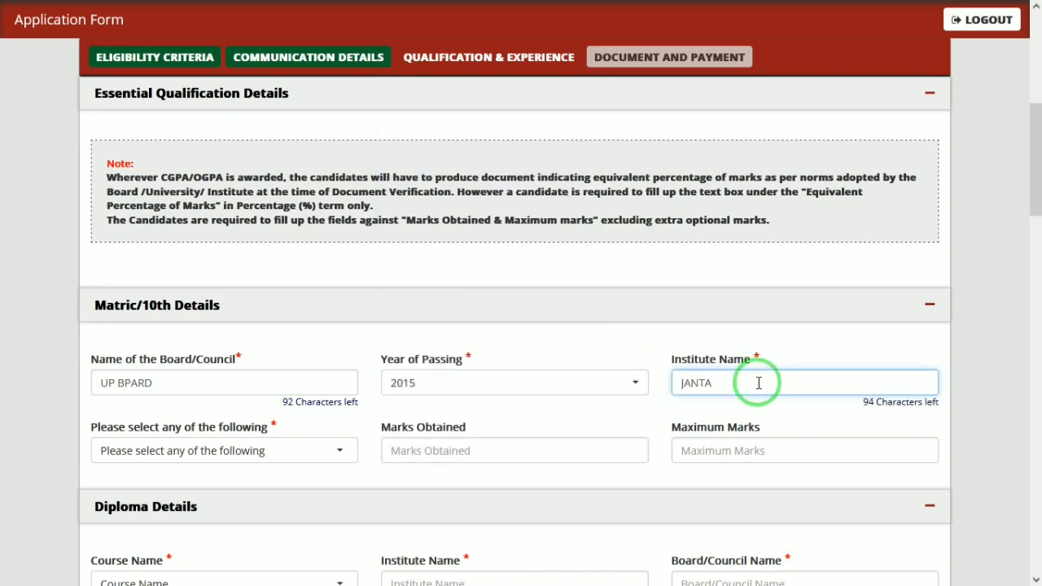
{"action": "key", "text": "Tab"}
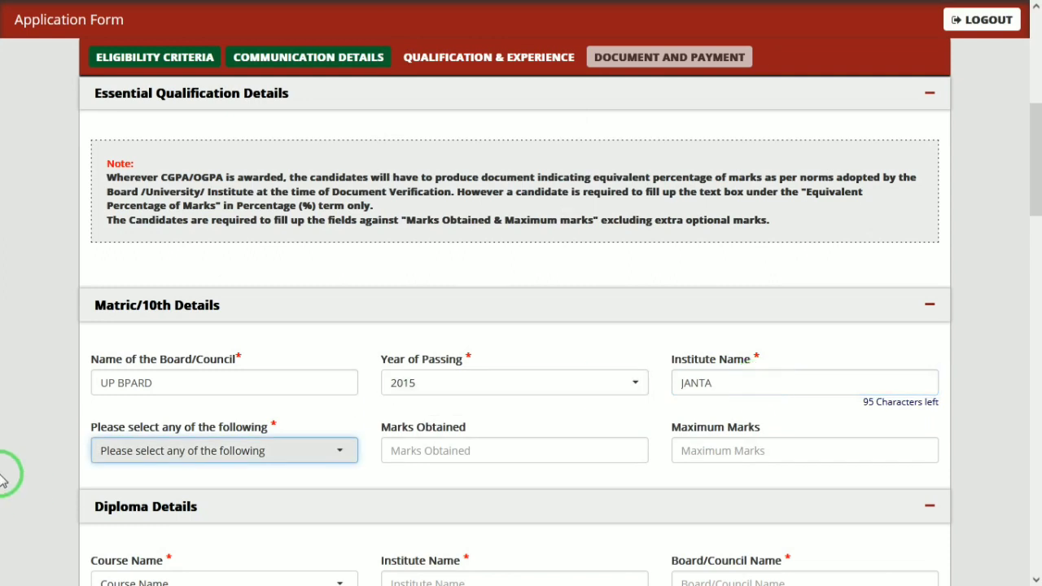
- Record 10th marks as Percentage: 555 out of 600, giving 92.50%
{"action": "left_click", "coordinate": [150, 449]}
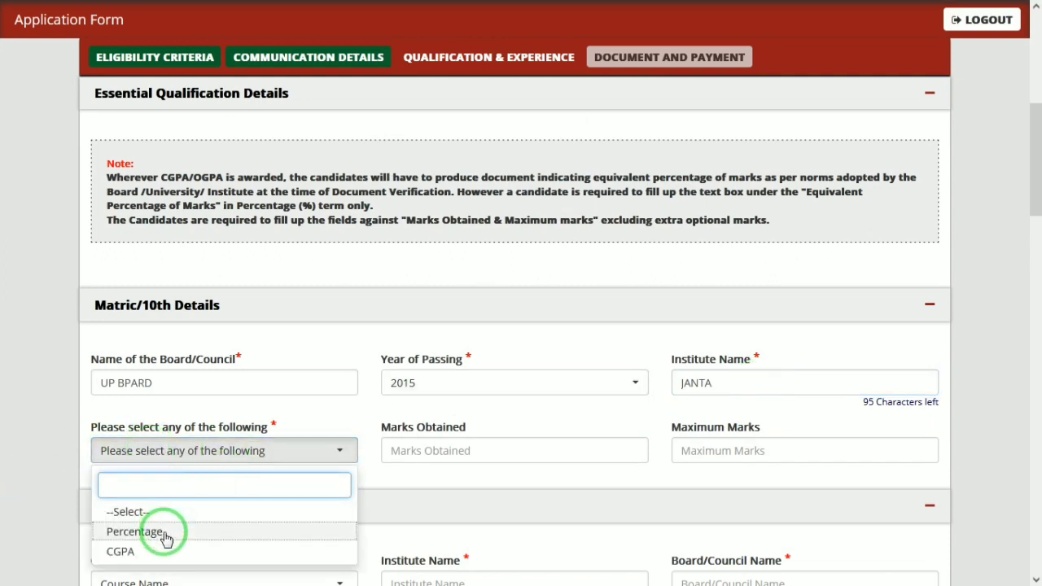
{"action": "left_click", "coordinate": [168, 531]}
{"action": "left_click", "coordinate": [441, 452]}
{"action": "type", "text": "5"}
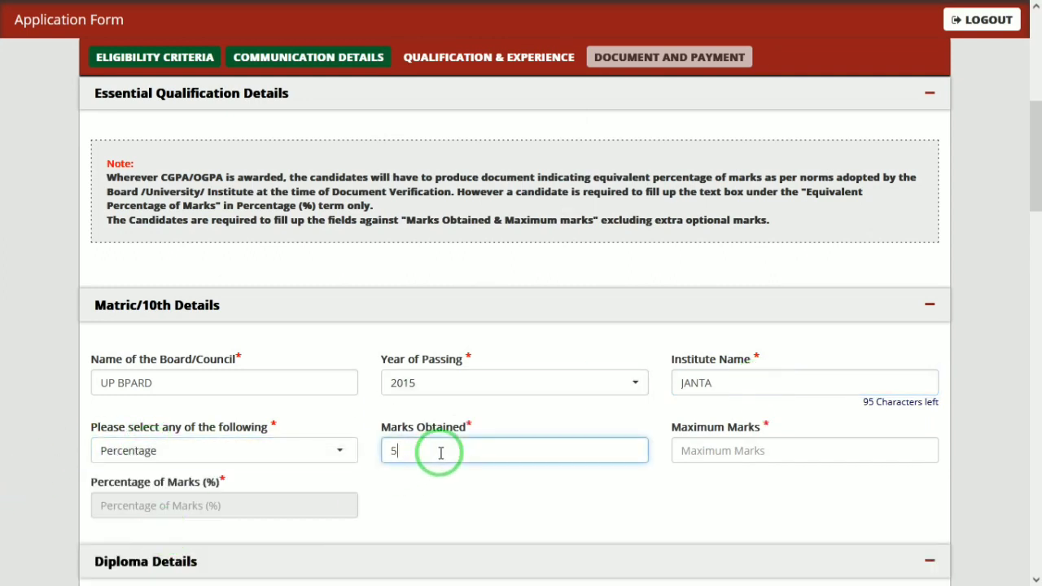
{"action": "type", "text": "55"}
{"action": "key", "text": "Tab"}
{"action": "type", "text": "1"}
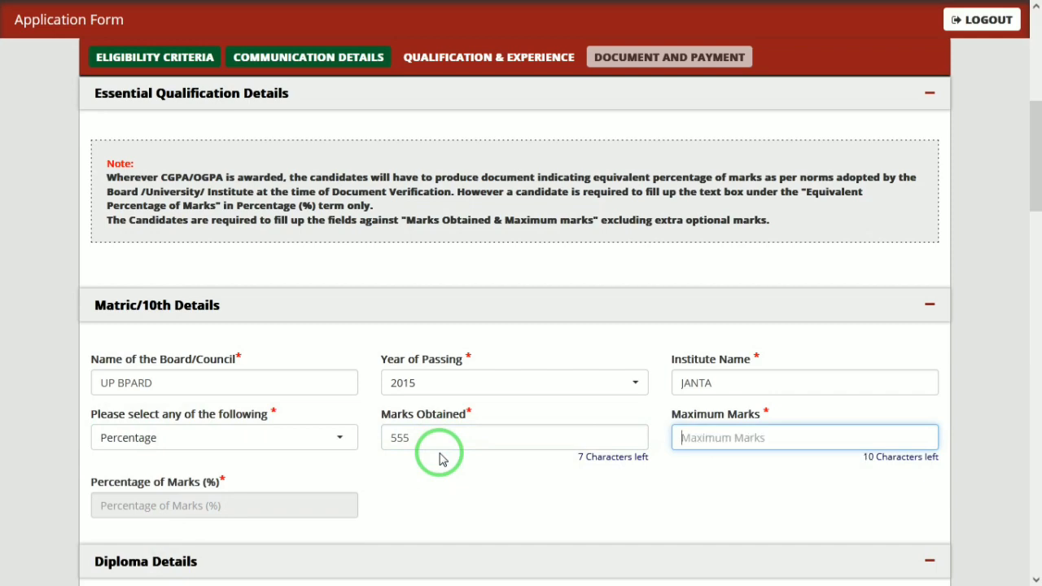
{"action": "key", "text": "Tab"}
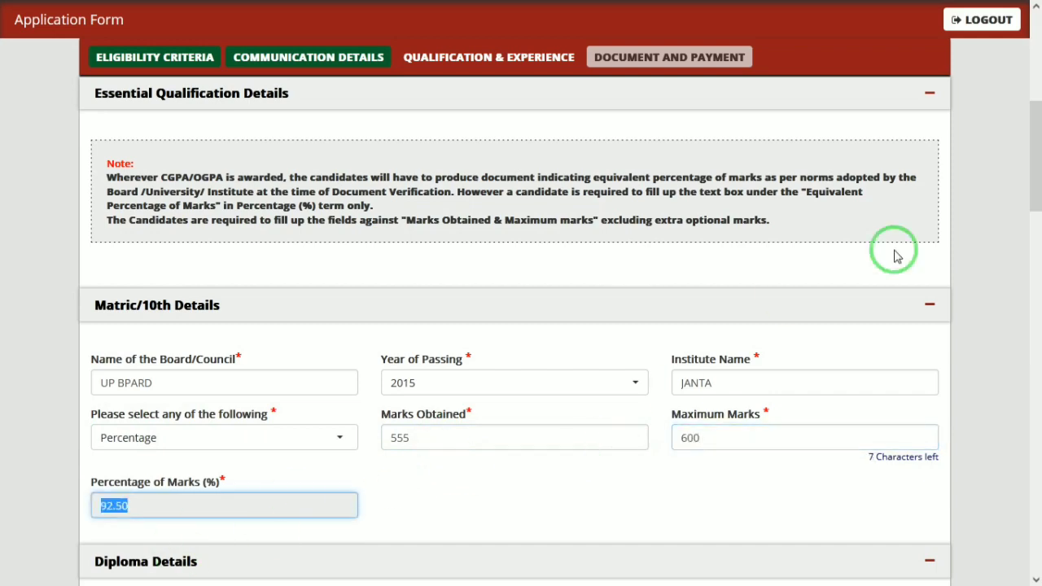
{"action": "left_click_drag", "start_coordinate": [1031, 137], "coordinate": [1030, 210]}
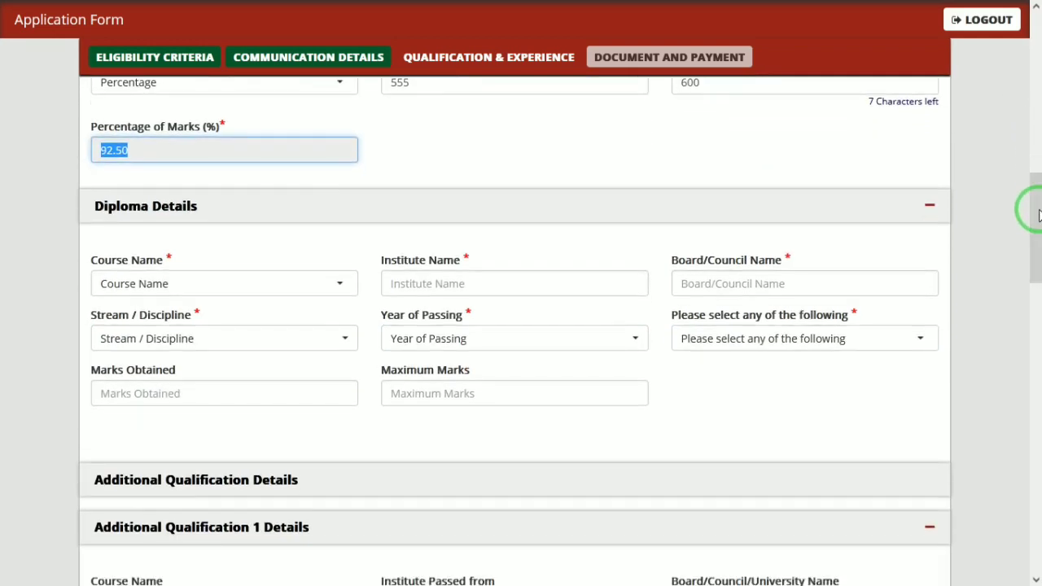
- Choose Diploma as the course, with institute JANTRAAAAA and board AMBEDKAR
{"action": "left_click", "coordinate": [283, 285]}
{"action": "left_click", "coordinate": [169, 353]}
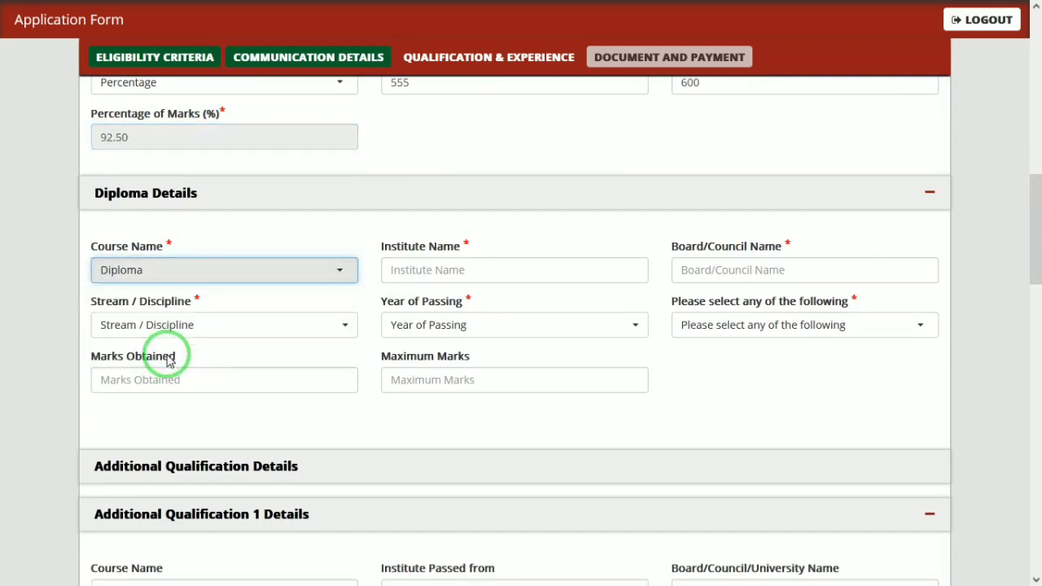
{"action": "left_click", "coordinate": [400, 287]}
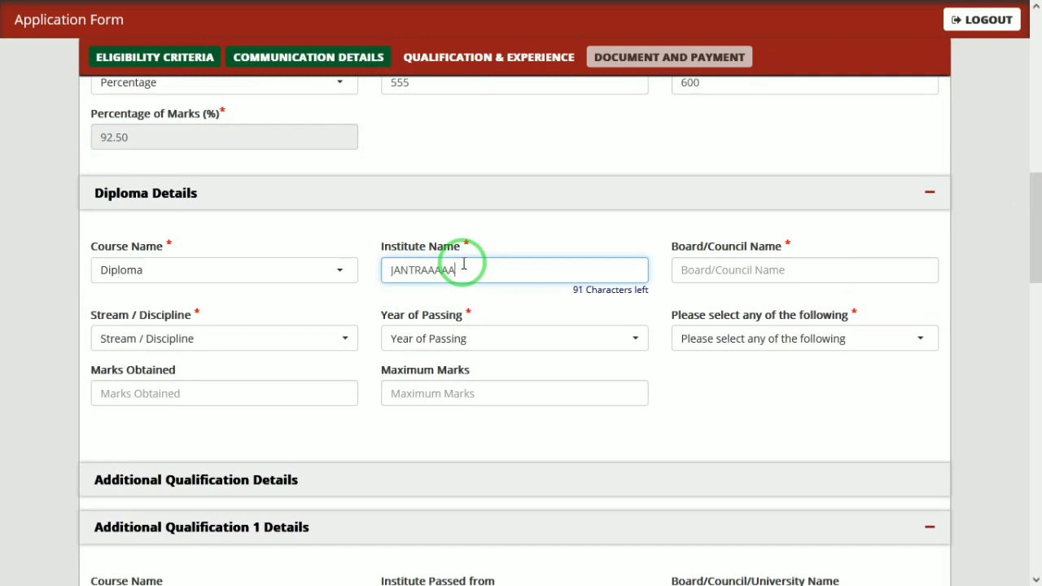
{"action": "type", "text": "JANTRAAAAA"}
{"action": "key", "text": "Tab"}
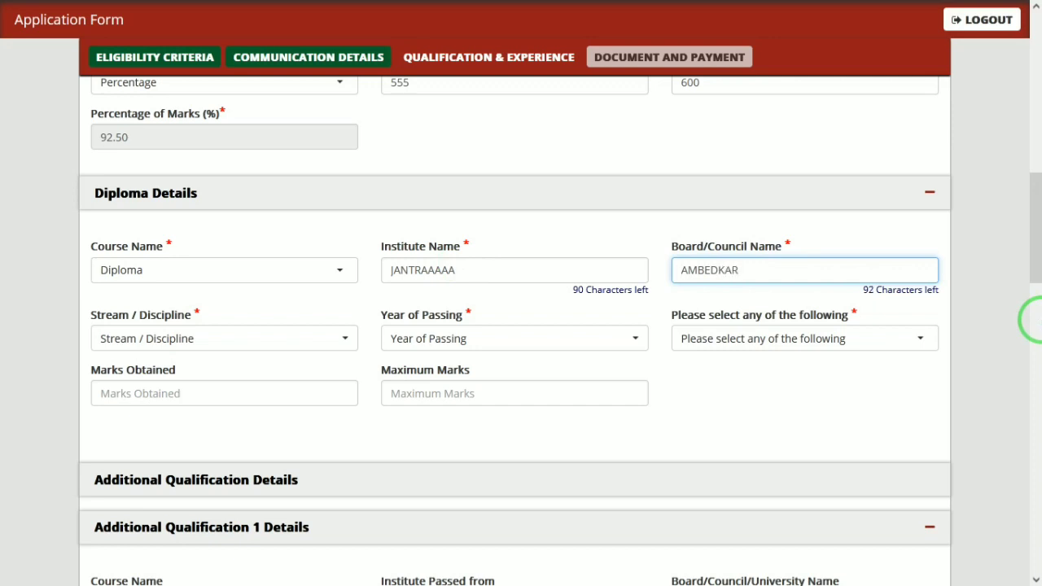
{"action": "key", "text": "Tab"}
- Set the diploma stream to Mechanical and the year of passing to 2019
{"action": "left_click", "coordinate": [271, 348]}
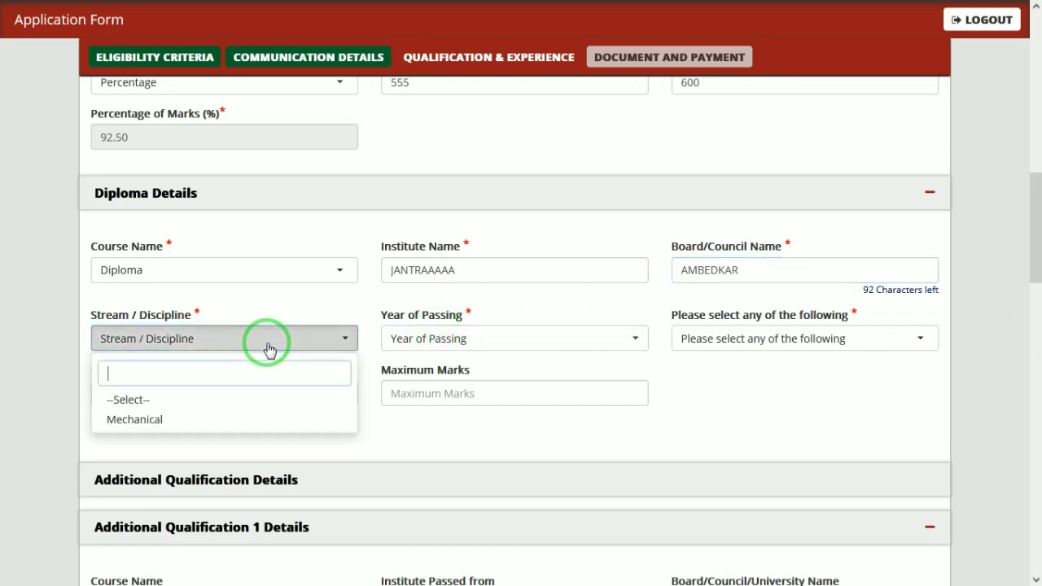
{"action": "left_click", "coordinate": [163, 420]}
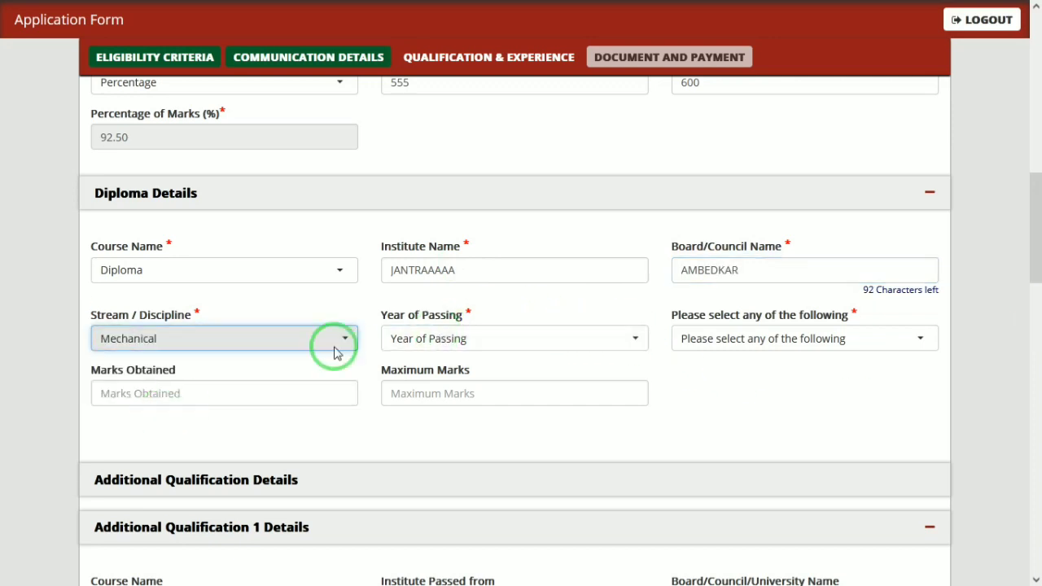
{"action": "left_click", "coordinate": [434, 338]}
{"action": "type", "text": "2019"}
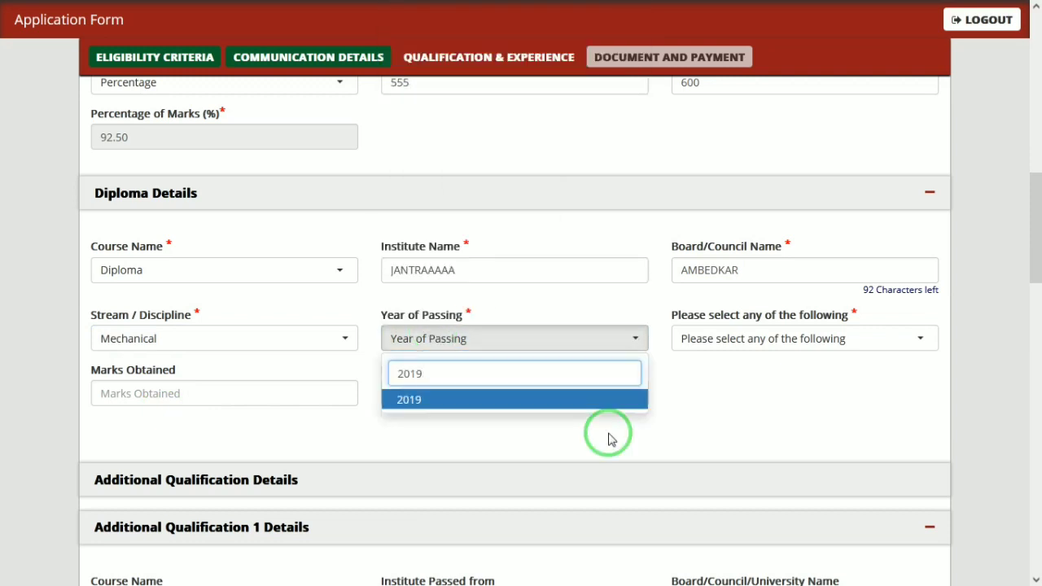
{"action": "key", "text": "BackSpace"}
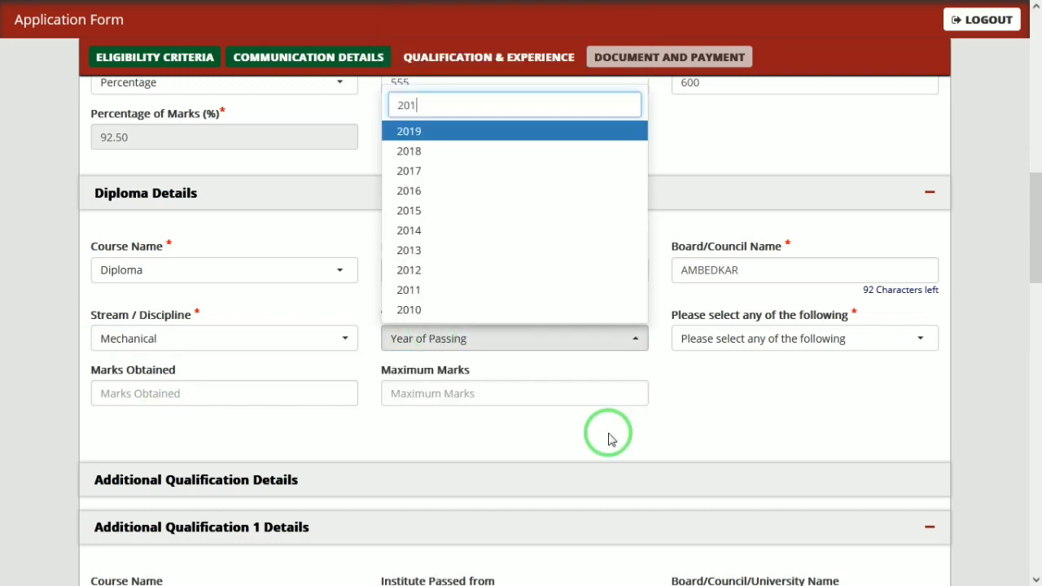
{"action": "type", "text": "7"}
{"action": "key", "text": "Return"}
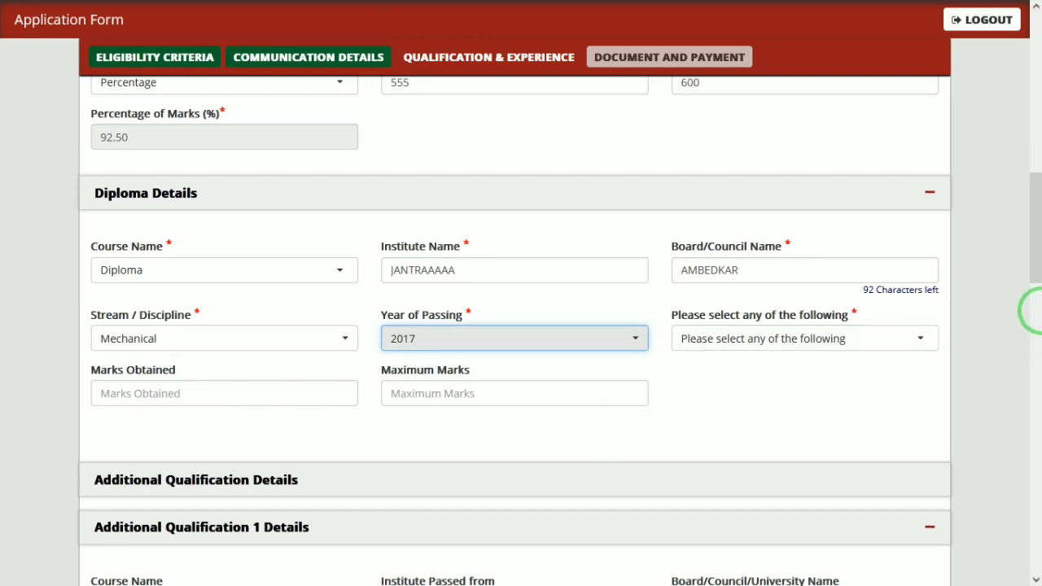
{"action": "mouse_move", "coordinate": [1030, 237]}
{"action": "left_mouse_down"}
{"action": "mouse_move", "coordinate": [1034, 216]}
{"action": "mouse_move", "coordinate": [1033, 248]}
{"action": "left_mouse_up"}
{"action": "left_click", "coordinate": [611, 275]}
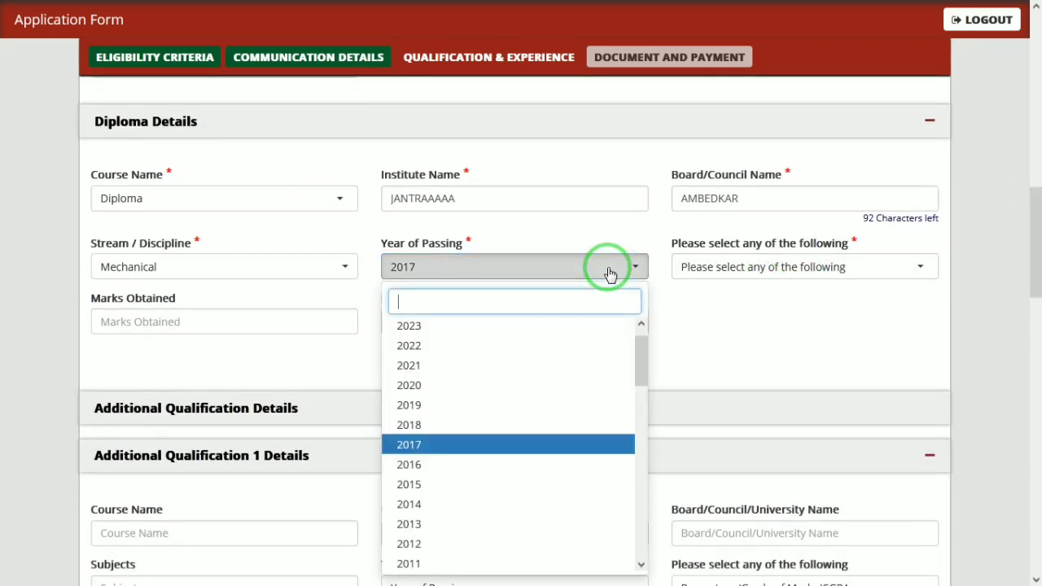
{"action": "left_click", "coordinate": [425, 411]}
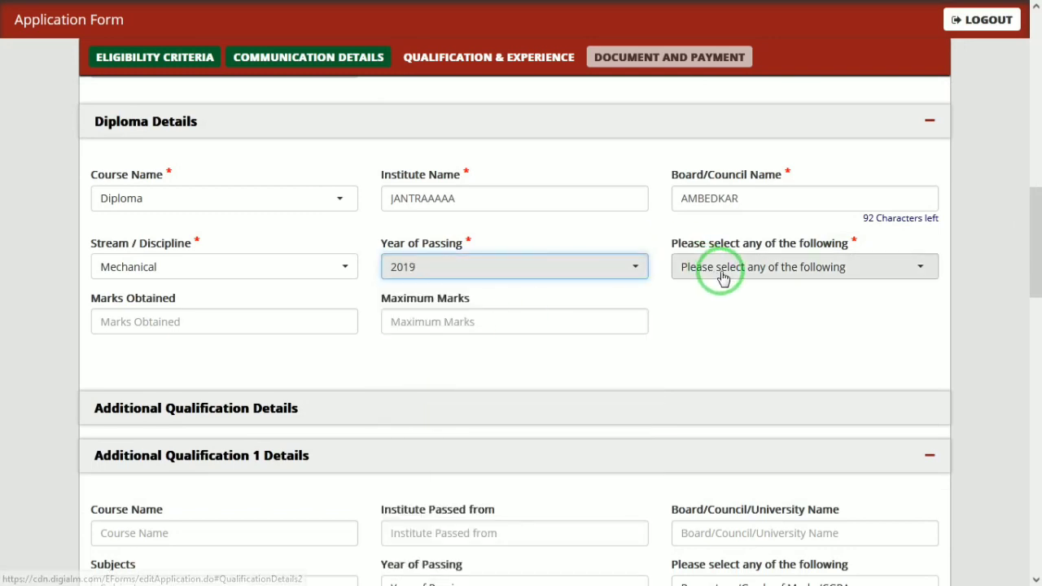
- Enter diploma marks as Percentage, 666 out of 700, giving 95.14%
{"action": "left_click", "coordinate": [723, 274]}
{"action": "left_click", "coordinate": [721, 344]}
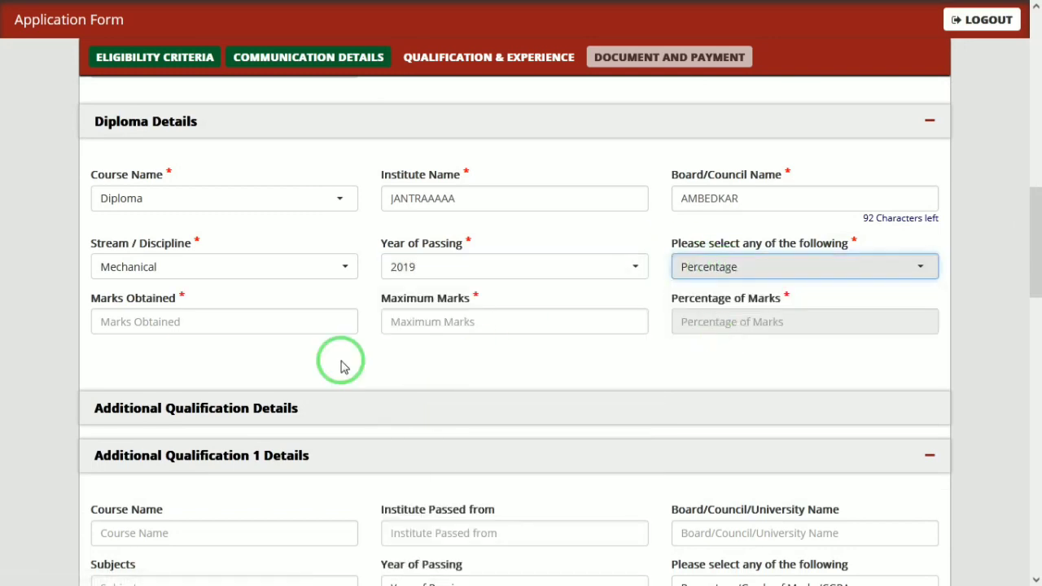
{"action": "left_click", "coordinate": [263, 329]}
{"action": "type", "text": "666"}
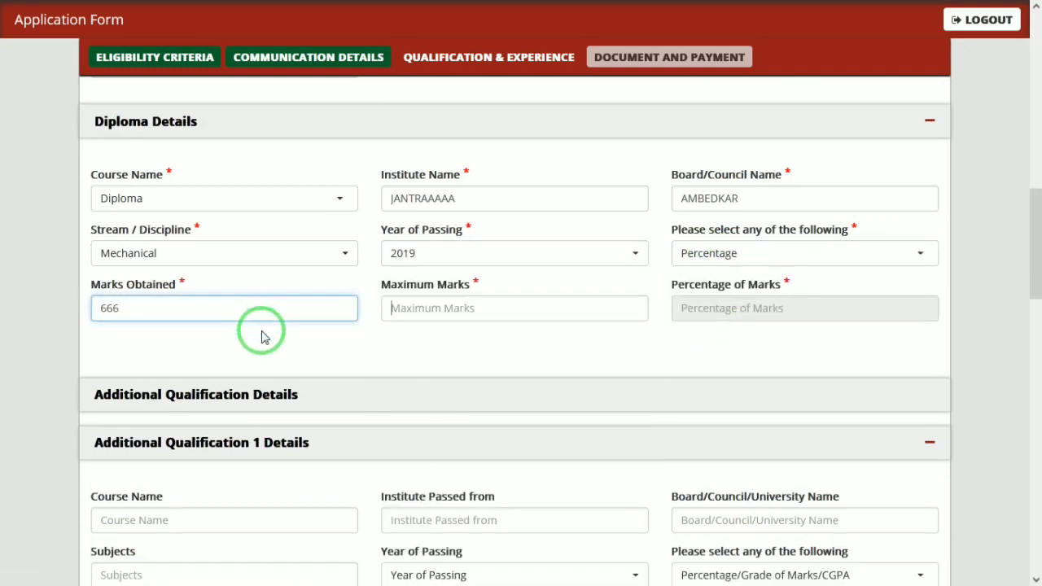
{"action": "key", "text": "Tab"}
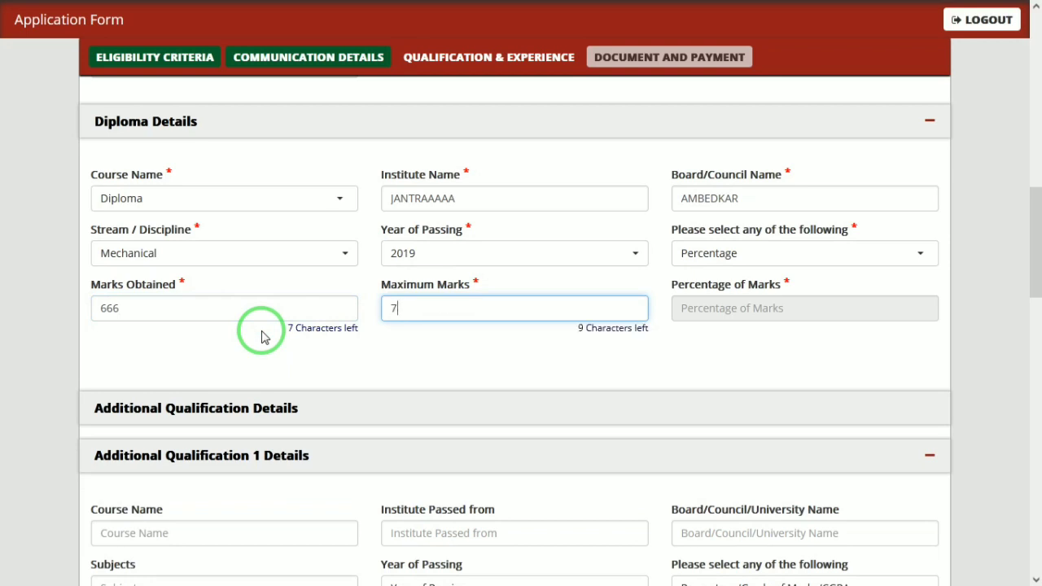
{"action": "key", "text": "Tab"}
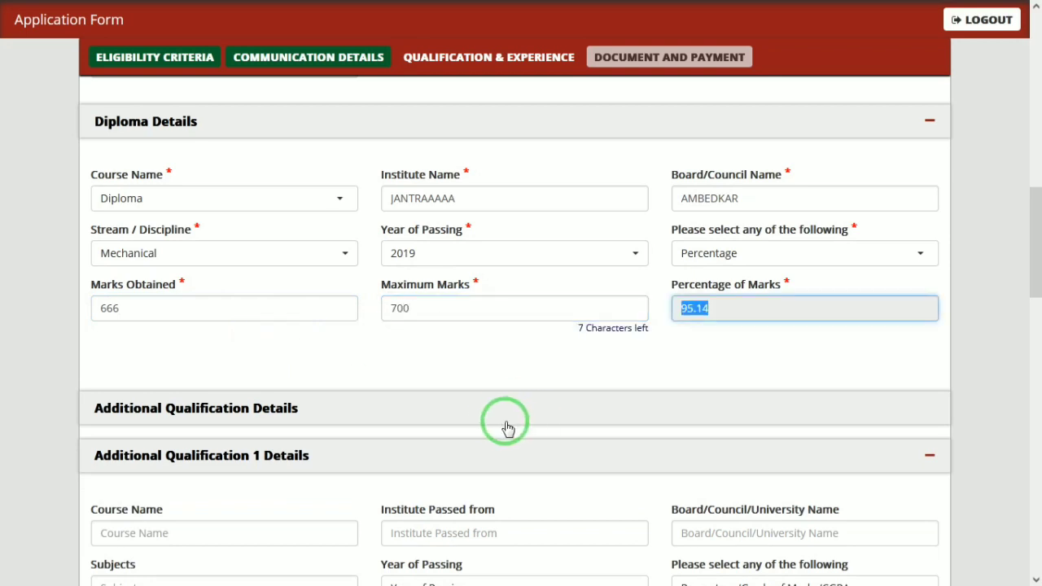
{"action": "left_click", "coordinate": [498, 420]}
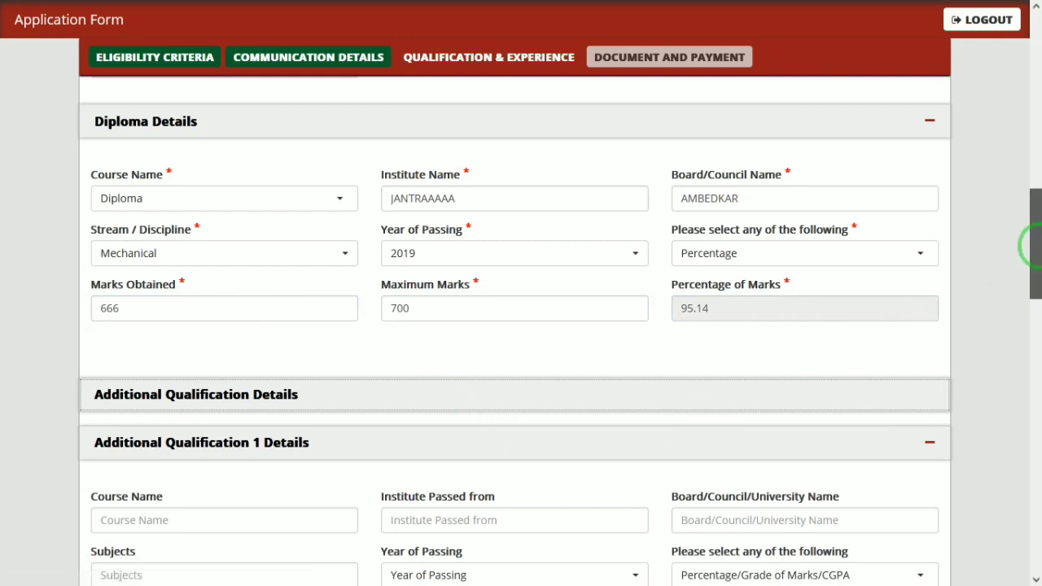
- Set the experience entry's organisation type to Private
{"action": "scroll", "coordinate": [1030, 300], "scroll_direction": "down", "scroll_amount": 3}
{"action": "left_click_drag", "start_coordinate": [1034, 303], "coordinate": [1031, 479]}
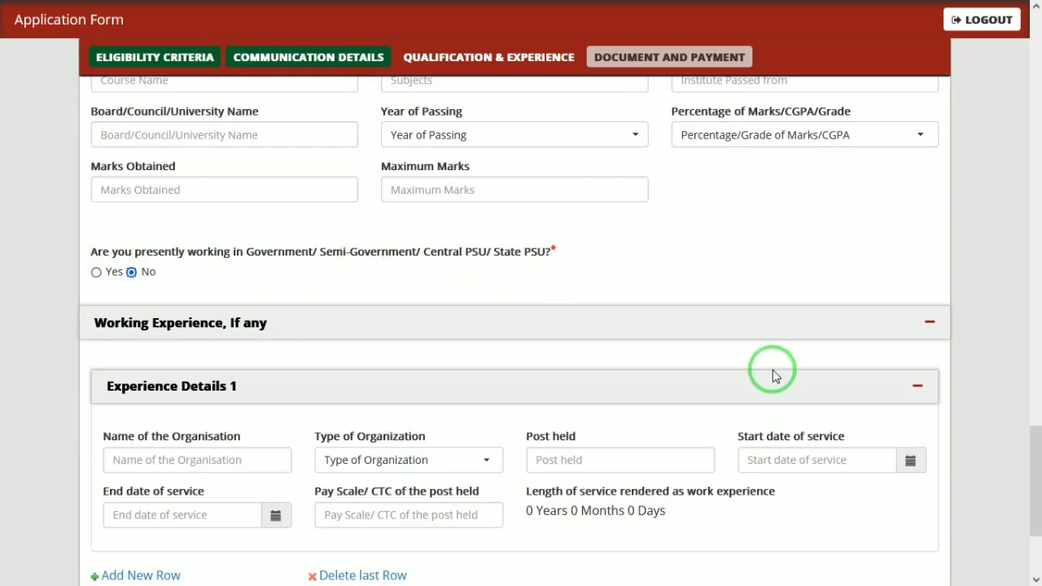
{"action": "left_click_drag", "start_coordinate": [1034, 435], "coordinate": [1035, 450]}
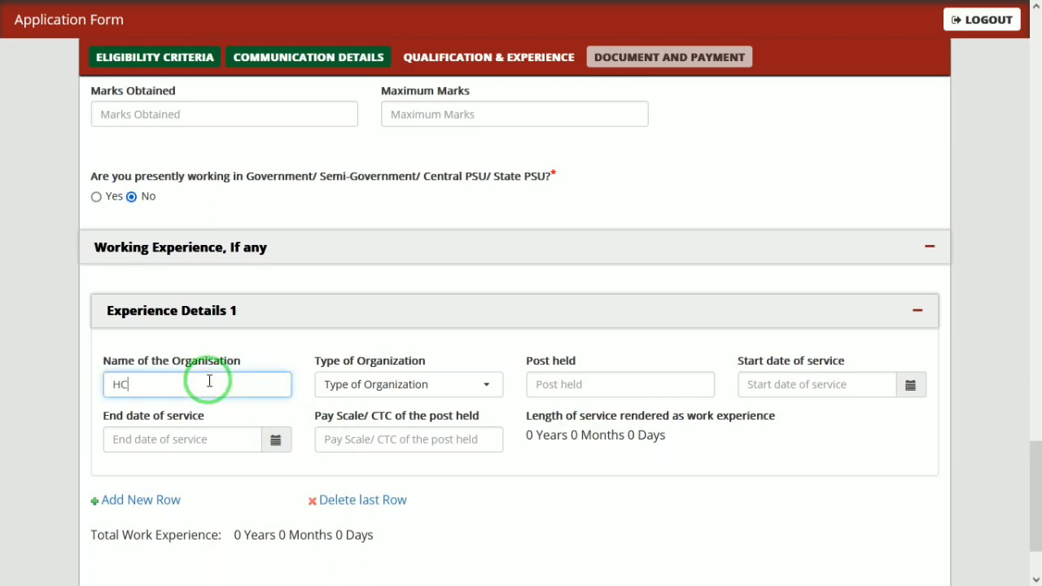
{"action": "type", "text": "L"}
{"action": "key", "text": "Tab"}
{"action": "left_click", "coordinate": [361, 389]}
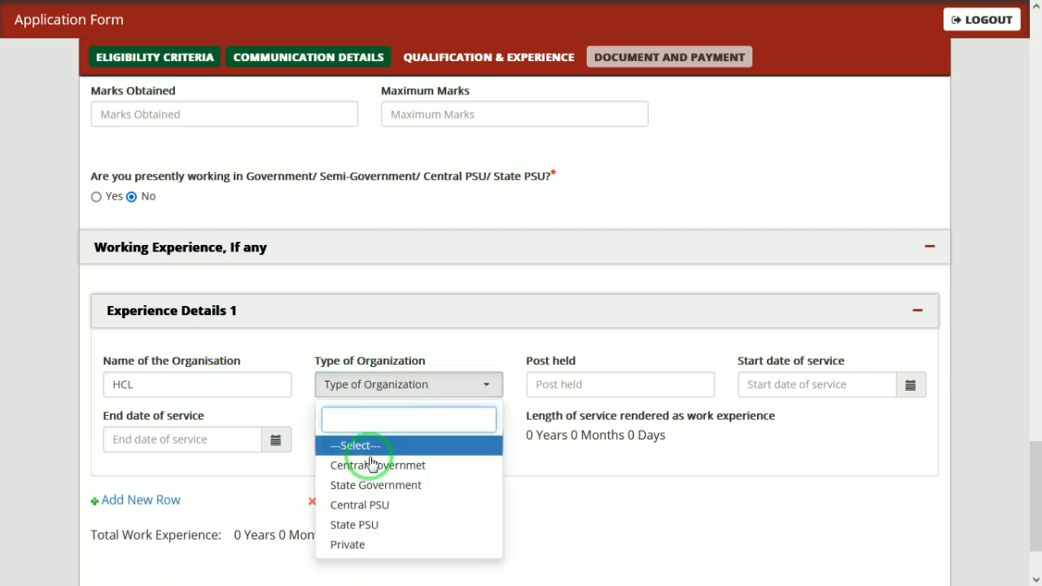
{"action": "left_click", "coordinate": [364, 545]}
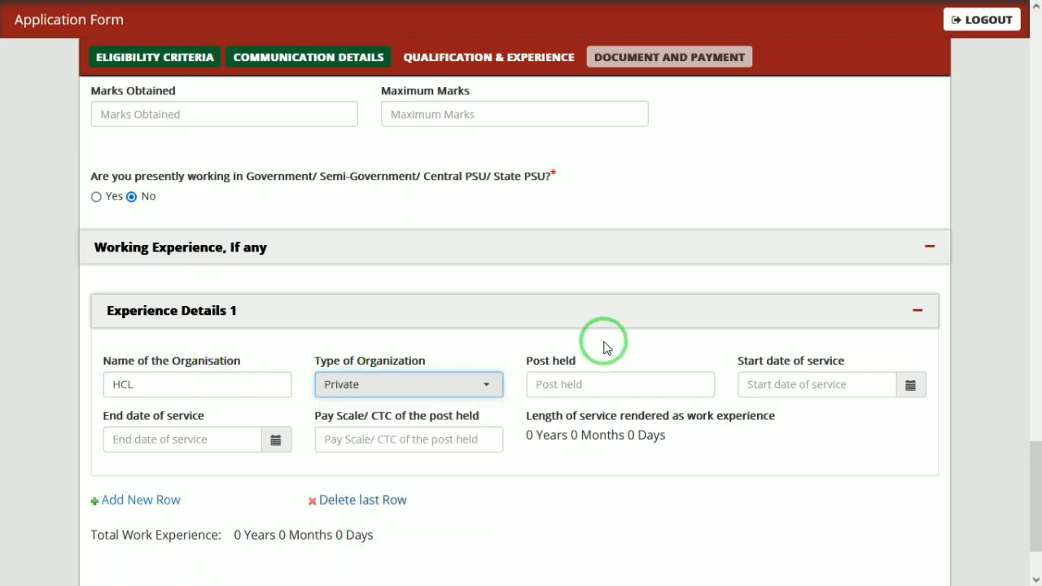
- Enter post held CM with a service start date of 11/05/2020
{"action": "left_click", "coordinate": [591, 383]}
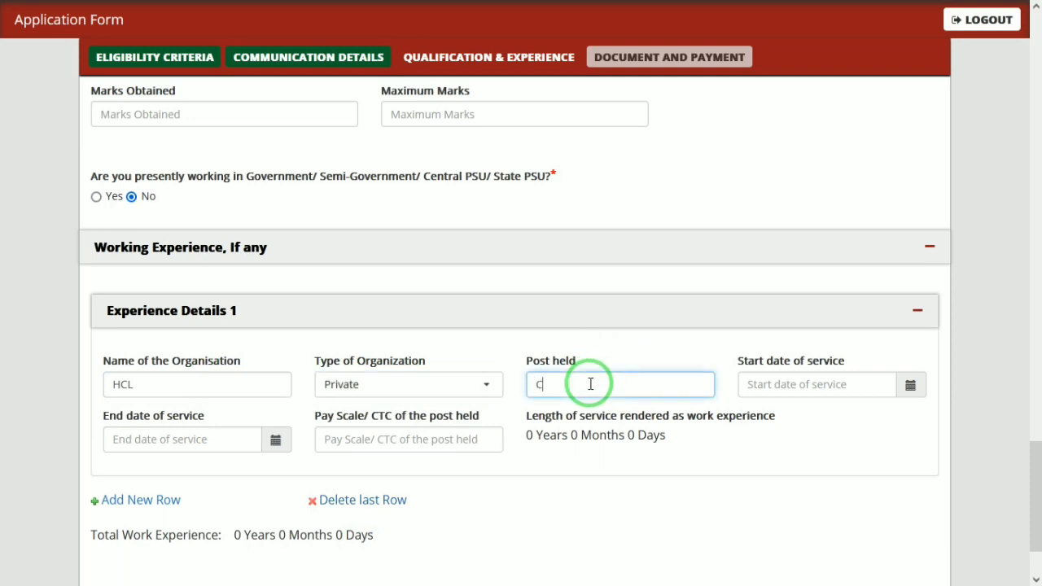
{"action": "type", "text": "CM"}
{"action": "key", "text": "Tab"}
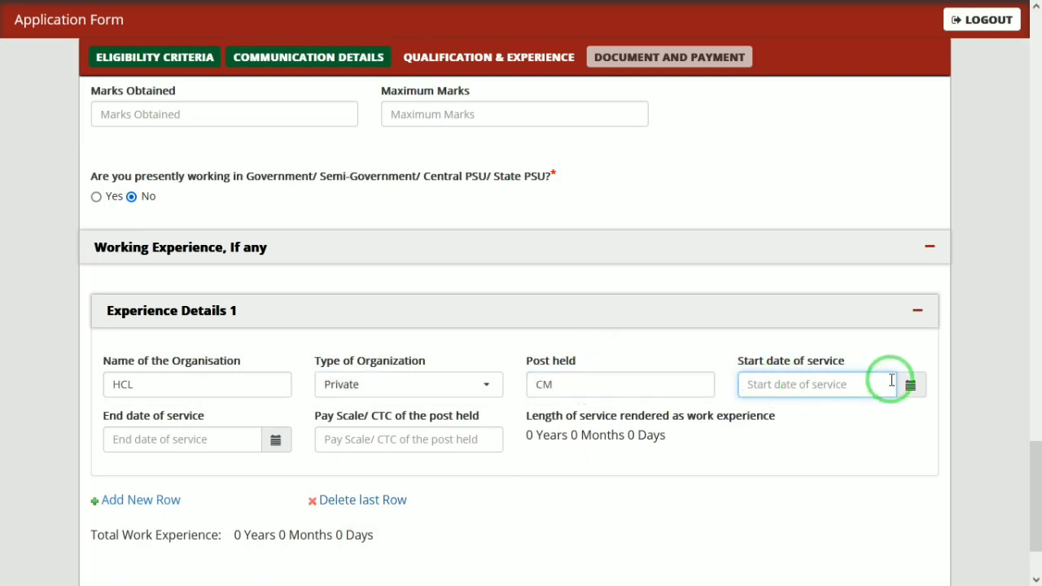
{"action": "left_click", "coordinate": [909, 397]}
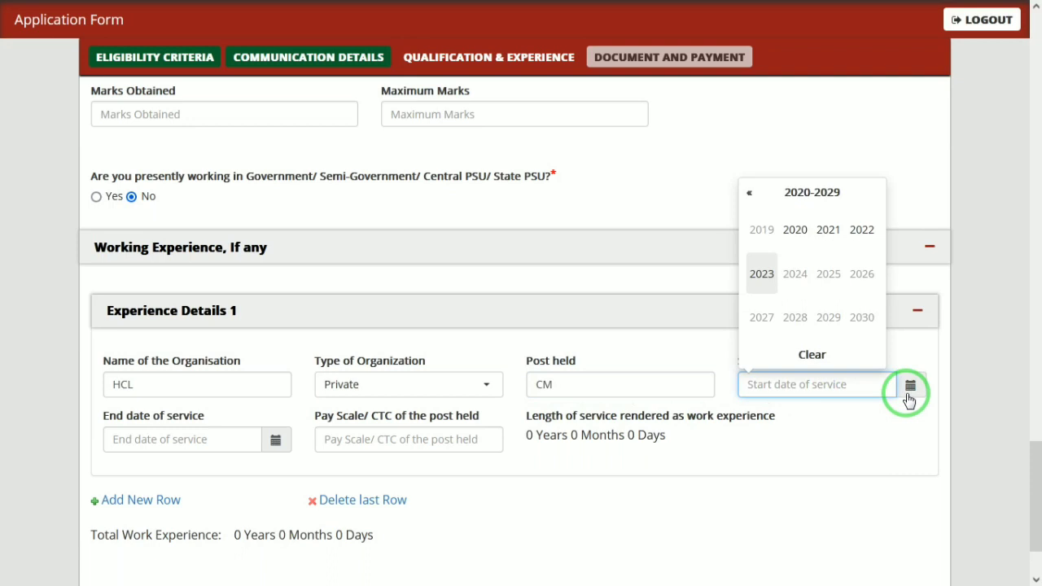
{"action": "left_click", "coordinate": [796, 240]}
{"action": "left_click", "coordinate": [775, 271]}
{"action": "left_click", "coordinate": [777, 265]}
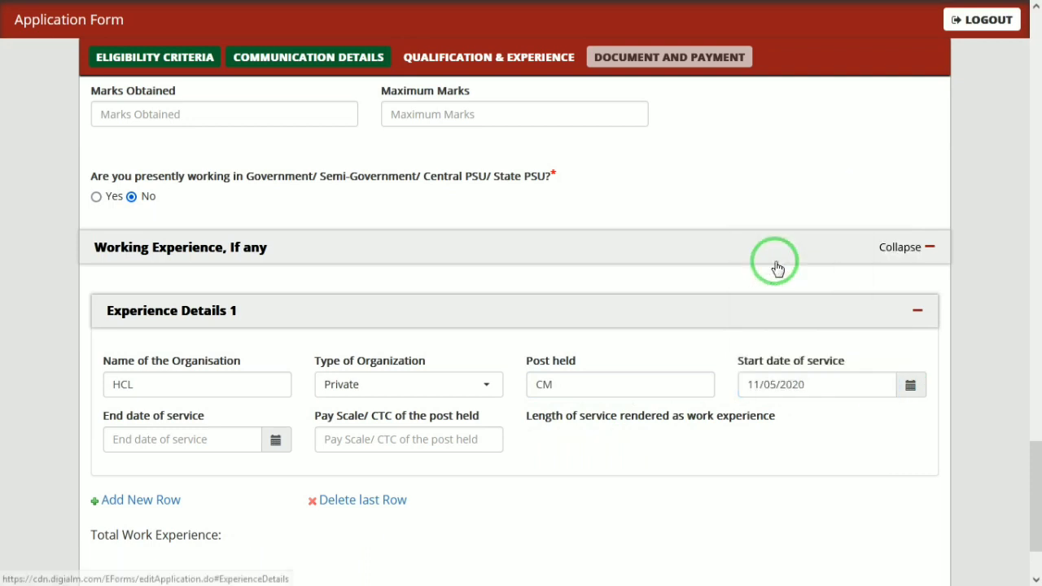
- Set the end date to 08/11/2023 with pay scale 3600, then save and continue
{"action": "left_click", "coordinate": [276, 440]}
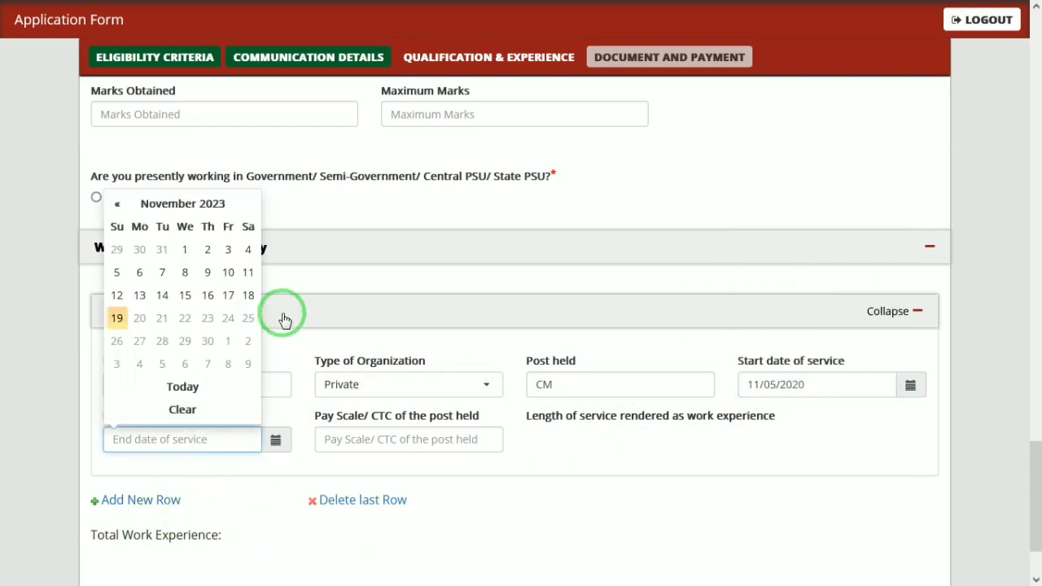
{"action": "left_click", "coordinate": [186, 273]}
{"action": "left_click", "coordinate": [444, 439]}
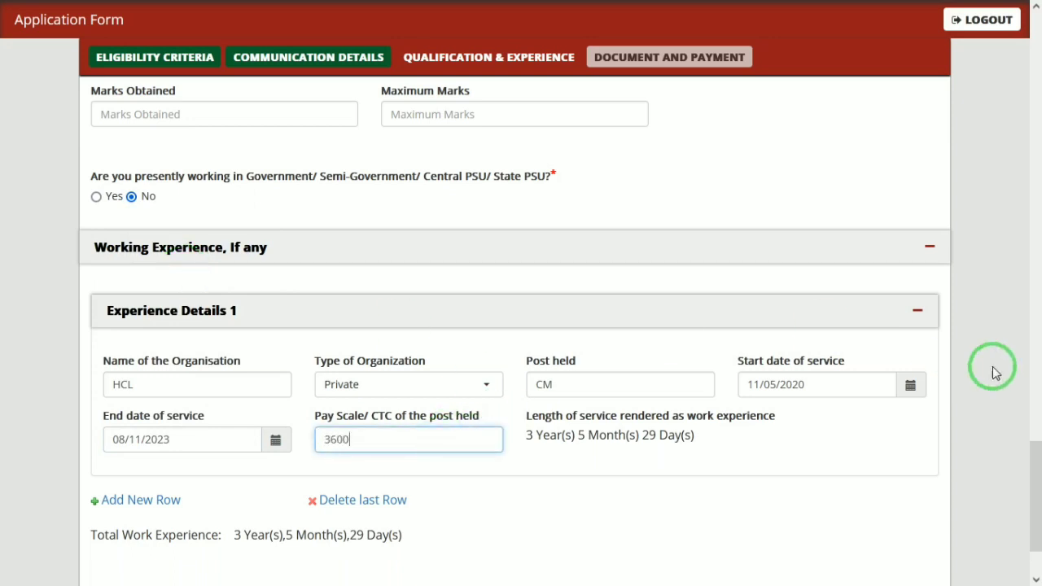
{"action": "left_click_drag", "start_coordinate": [1033, 454], "coordinate": [1034, 506]}
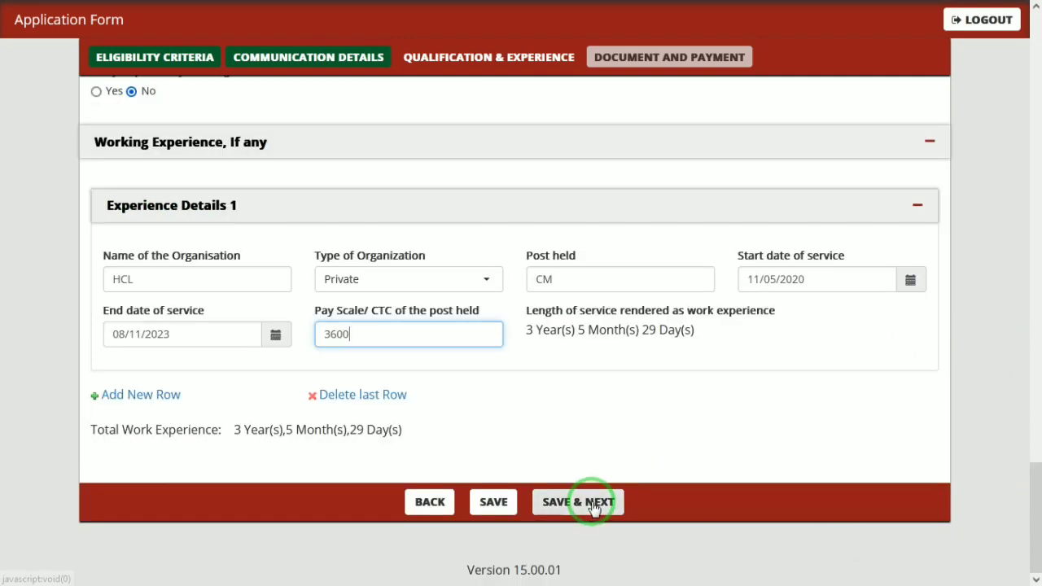
{"action": "left_click", "coordinate": [584, 501]}
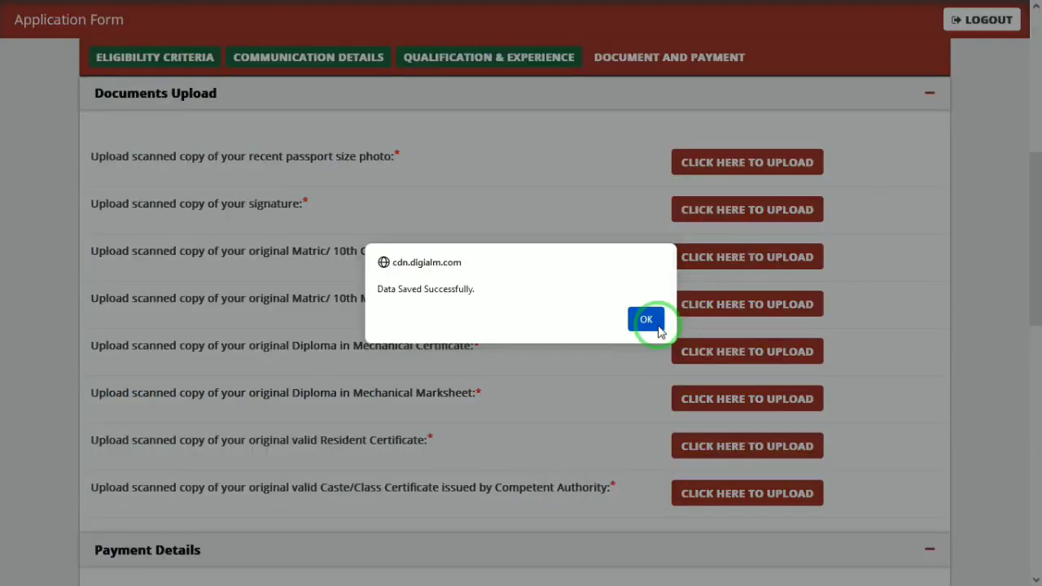
{"action": "left_click", "coordinate": [646, 318]}
{"action": "left_click", "coordinate": [746, 162]}
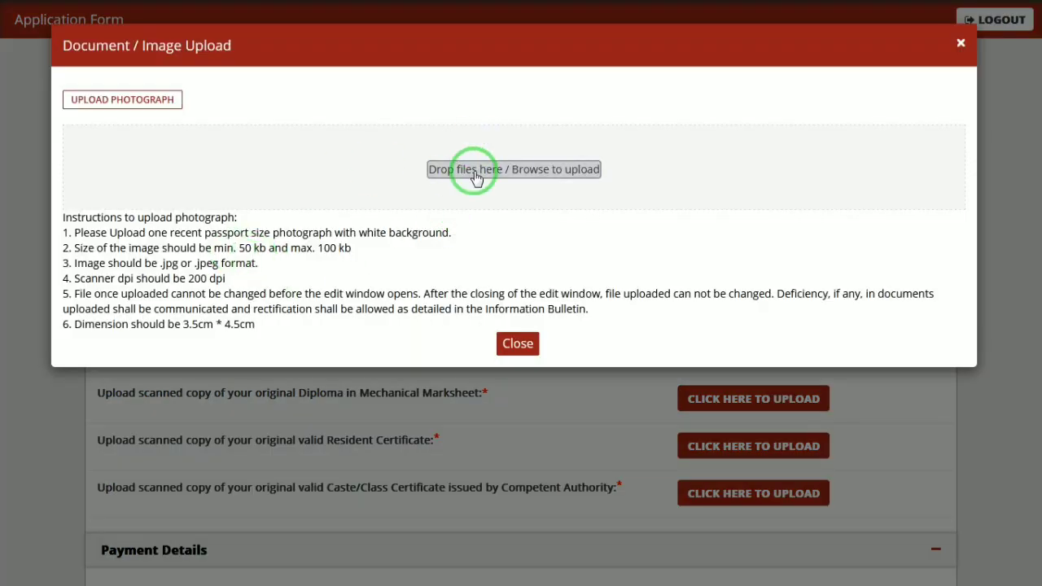
- Upload POOOOO.jpg as the passport photo and preview it to confirm
{"action": "left_click", "coordinate": [477, 176]}
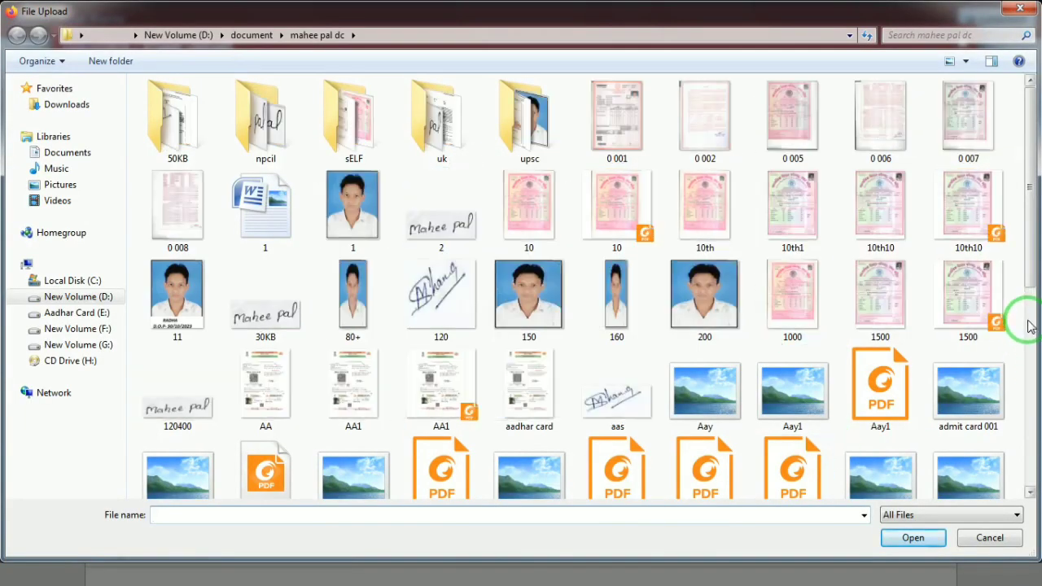
{"action": "scroll", "coordinate": [1014, 317], "scroll_direction": "down", "scroll_amount": 10}
{"action": "double_click", "coordinate": [968, 243]}
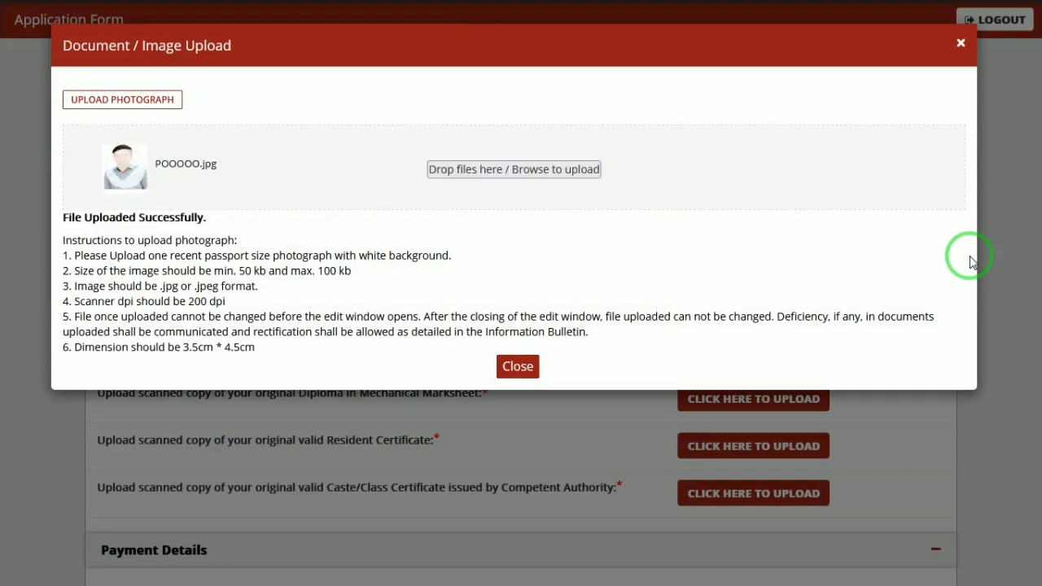
{"action": "left_click", "coordinate": [516, 367]}
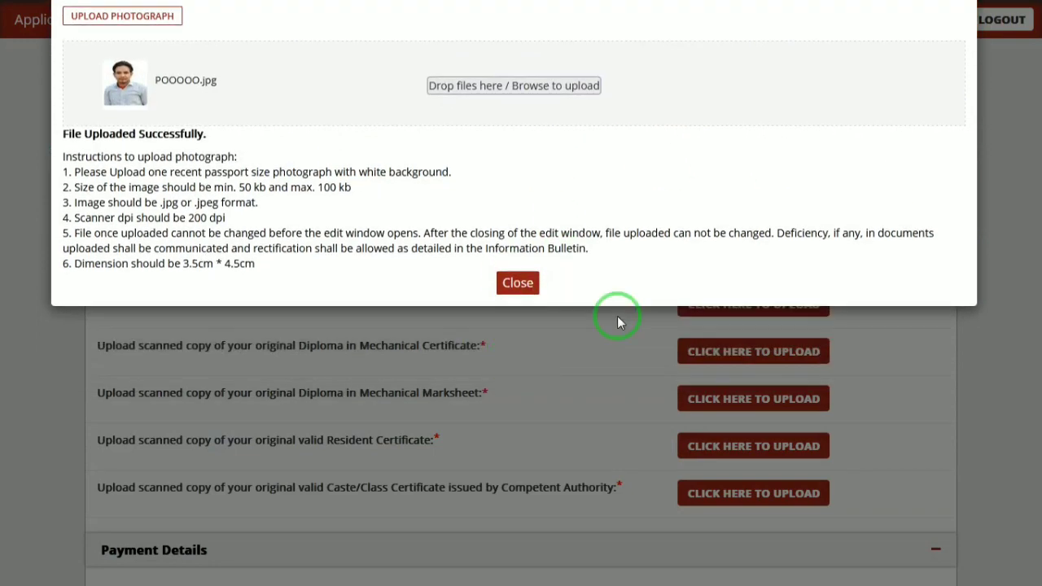
{"action": "left_click", "coordinate": [866, 162]}
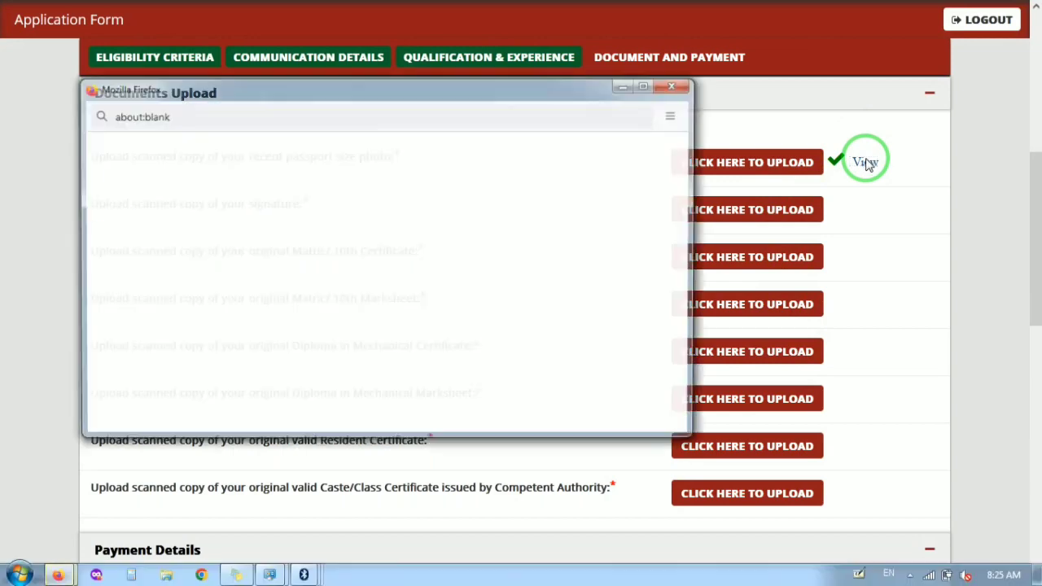
{"action": "left_click", "coordinate": [675, 86]}
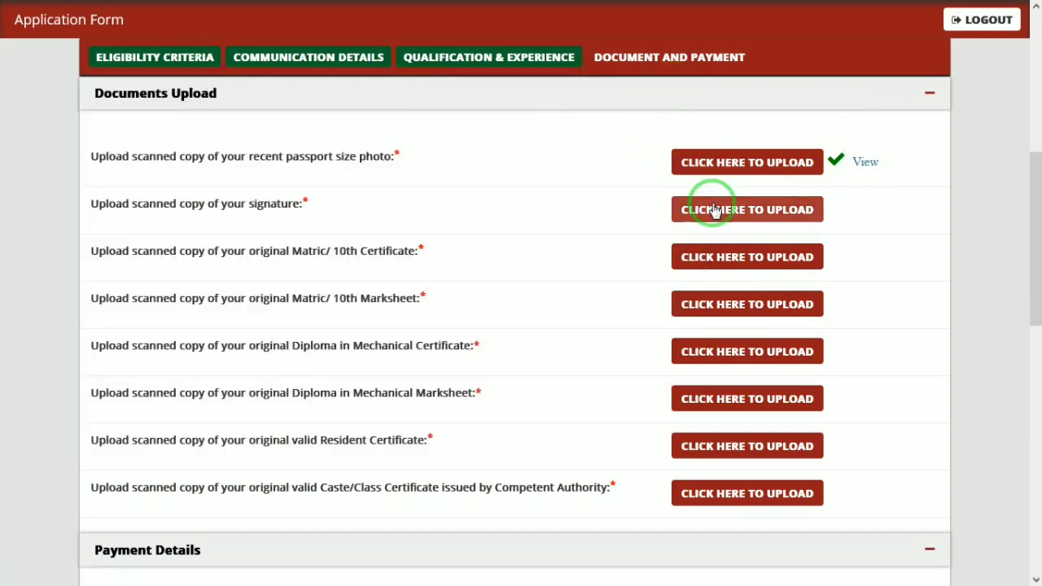
- Upload SINGANN1.jpg from the 50KB folder as the signature and recheck it
{"action": "left_click", "coordinate": [710, 209]}
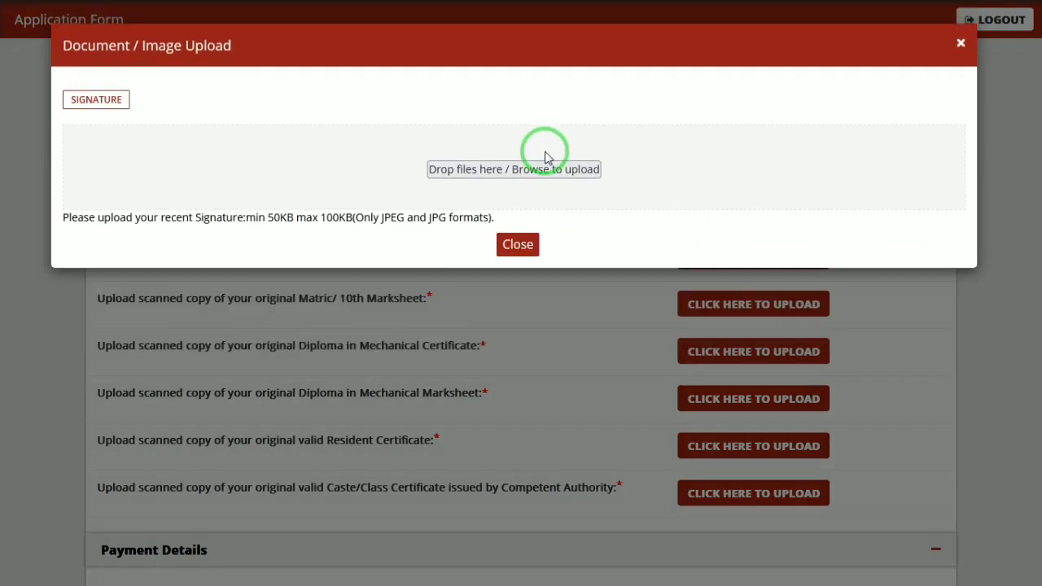
{"action": "left_click", "coordinate": [547, 157]}
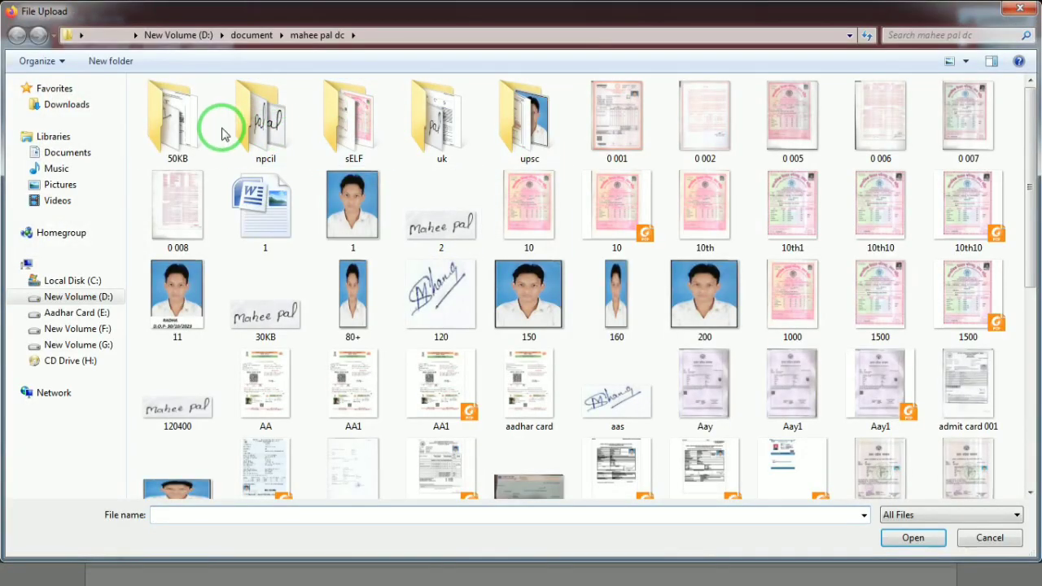
{"action": "double_click", "coordinate": [204, 130]}
{"action": "double_click", "coordinate": [597, 142]}
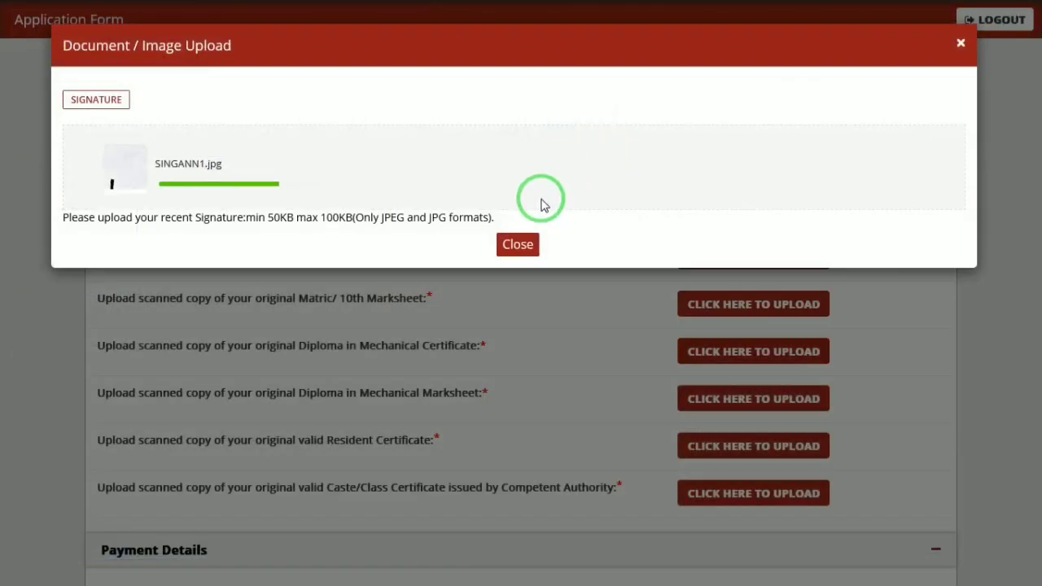
{"action": "left_click", "coordinate": [524, 242]}
{"action": "left_click", "coordinate": [736, 214]}
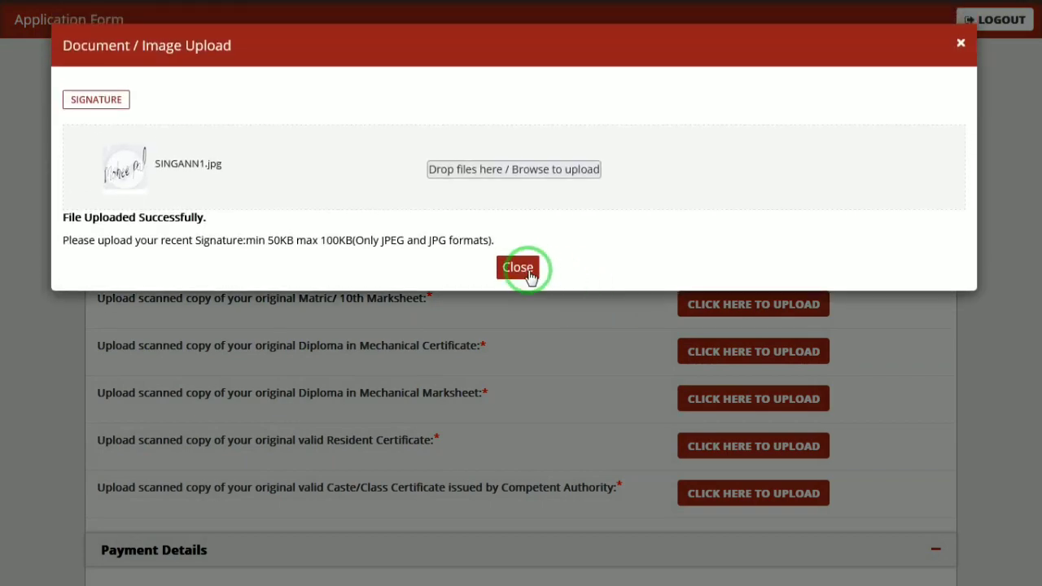
{"action": "left_click", "coordinate": [521, 269]}
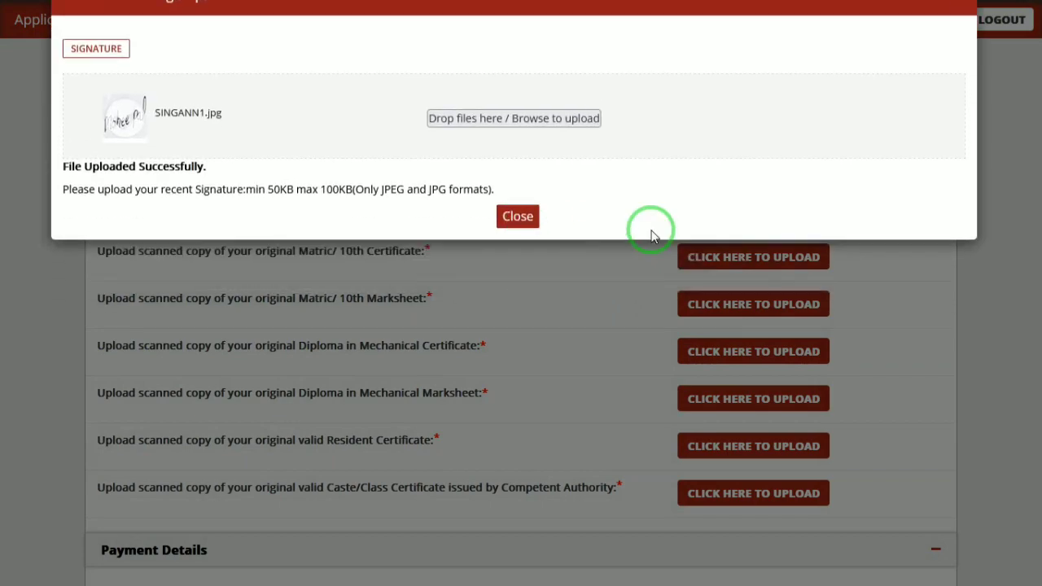
{"action": "left_click", "coordinate": [749, 256]}
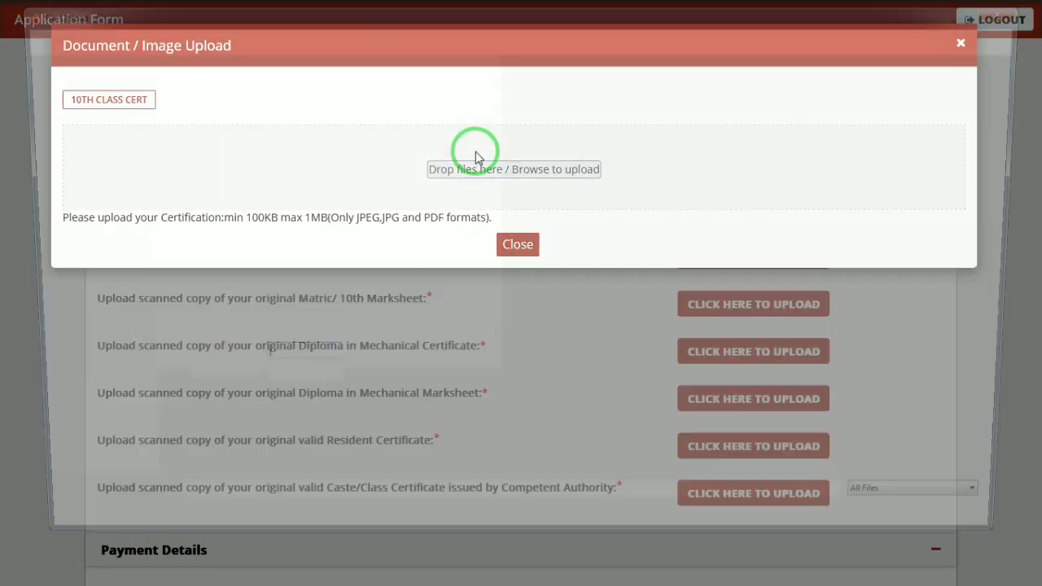
- Upload 10th1.jpg as the Matric/10th Certificate
{"action": "left_click", "coordinate": [477, 155]}
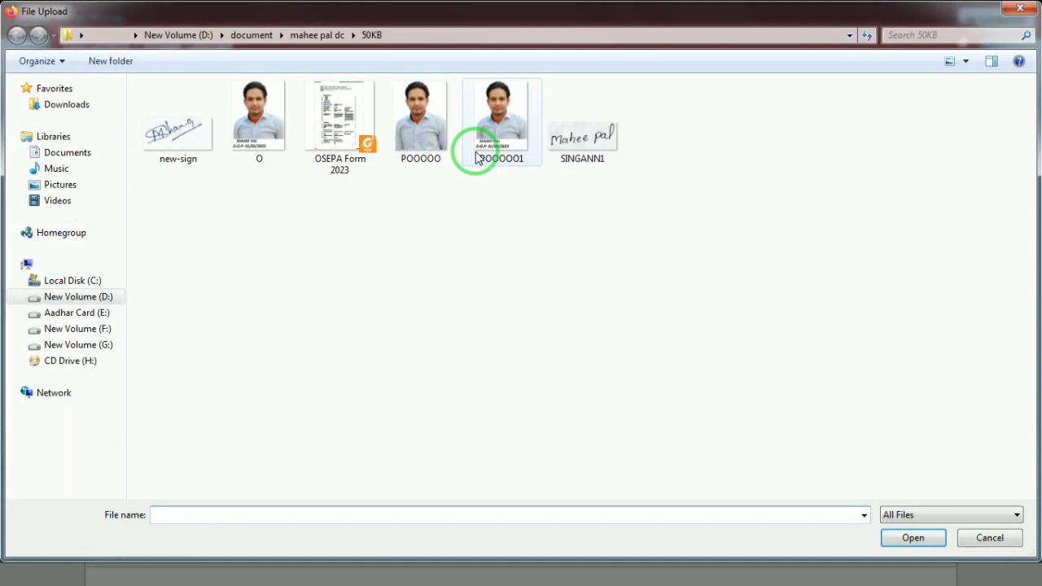
{"action": "left_click", "coordinate": [317, 37]}
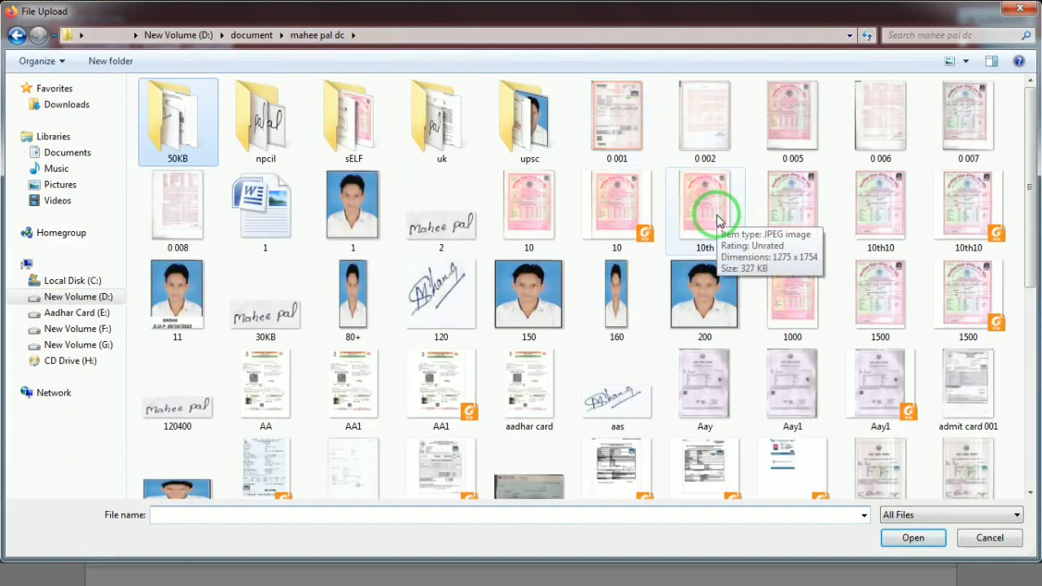
{"action": "double_click", "coordinate": [811, 237]}
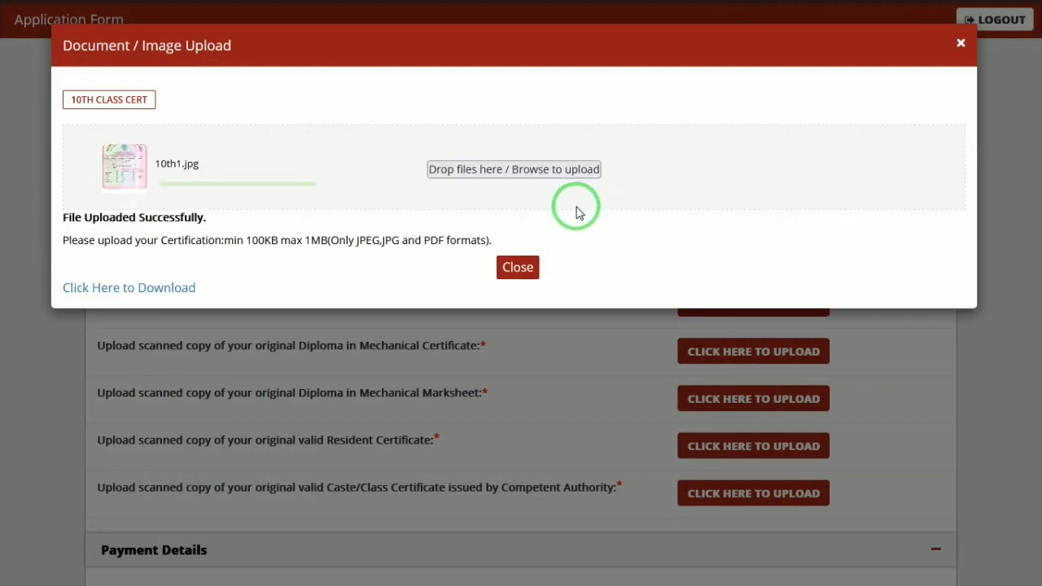
{"action": "left_click", "coordinate": [513, 269]}
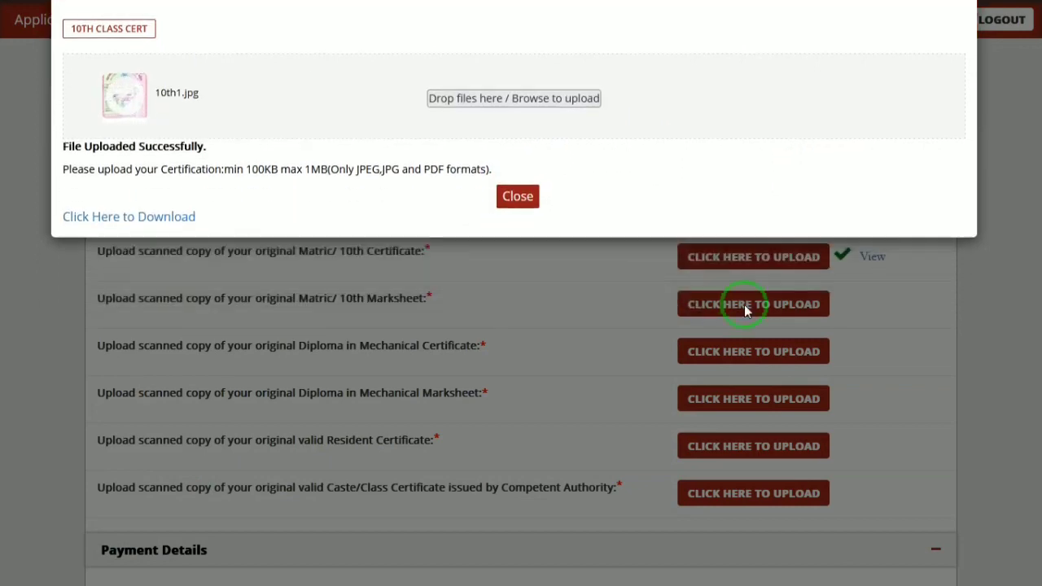
- Abandon the Diploma in Mechanical Certificate upload without choosing a file
{"action": "left_click", "coordinate": [733, 351]}
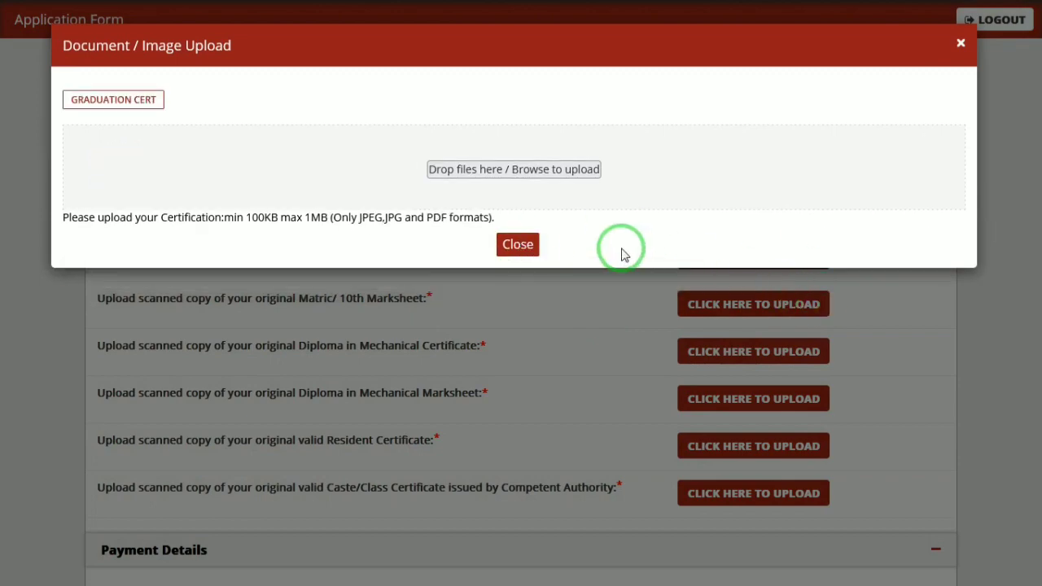
{"action": "left_click", "coordinate": [549, 171]}
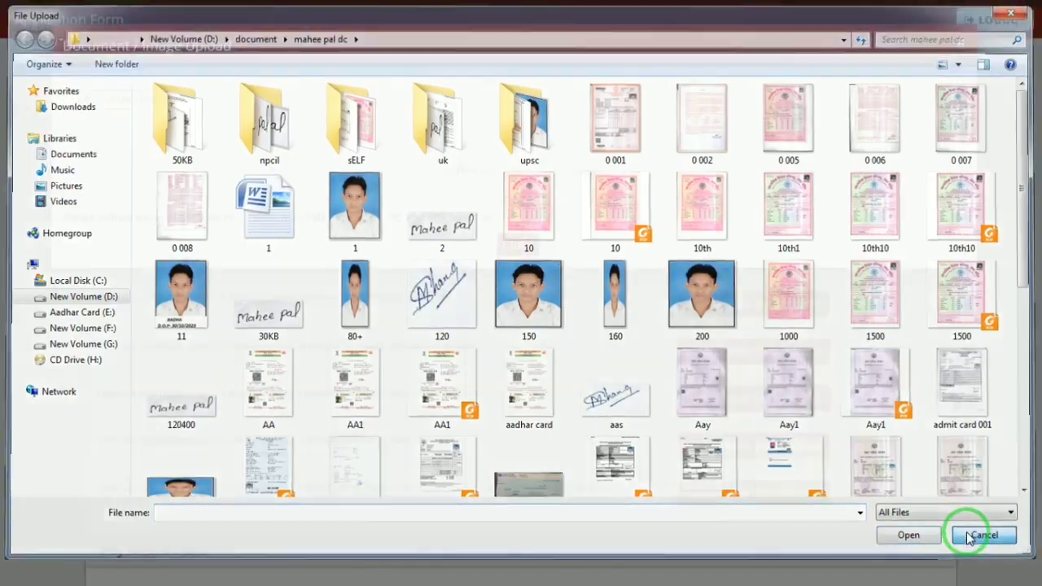
{"action": "left_click", "coordinate": [988, 536]}
{"action": "left_click", "coordinate": [524, 246]}
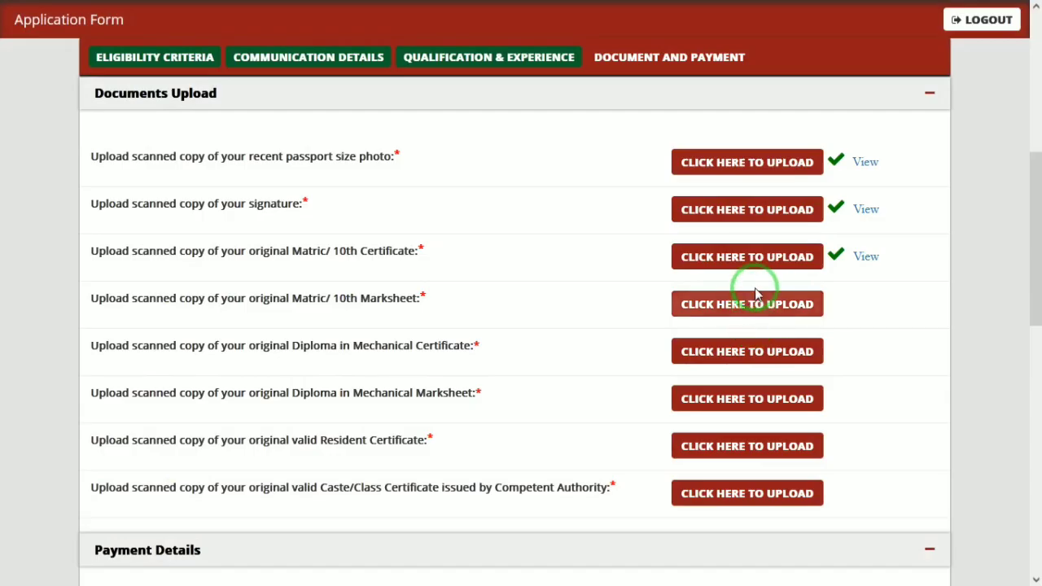
- Upload 10th1.jpg as the Matric/10th Marksheet
{"action": "left_click", "coordinate": [724, 308]}
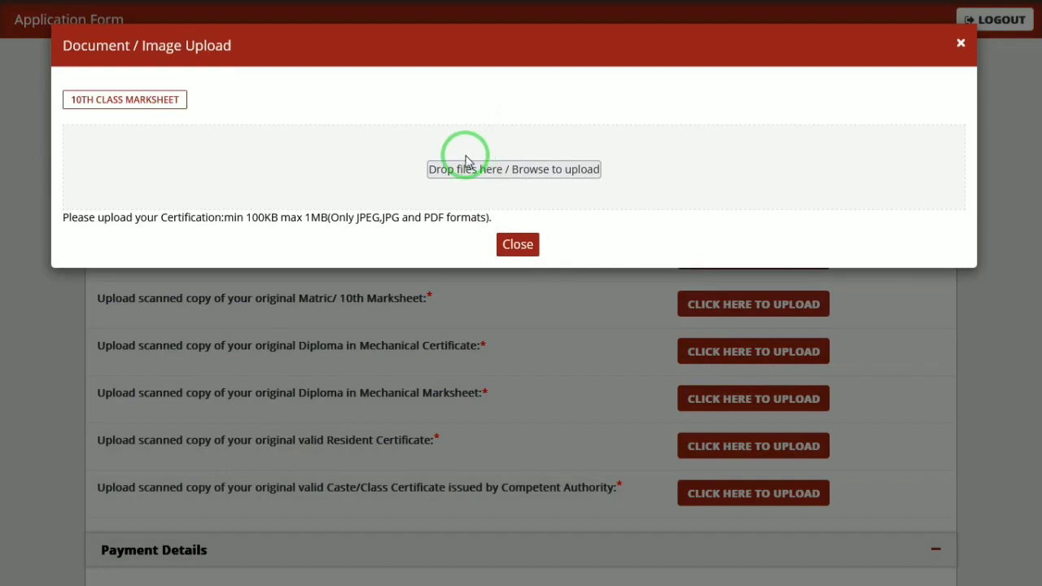
{"action": "left_click", "coordinate": [466, 163]}
{"action": "double_click", "coordinate": [794, 221]}
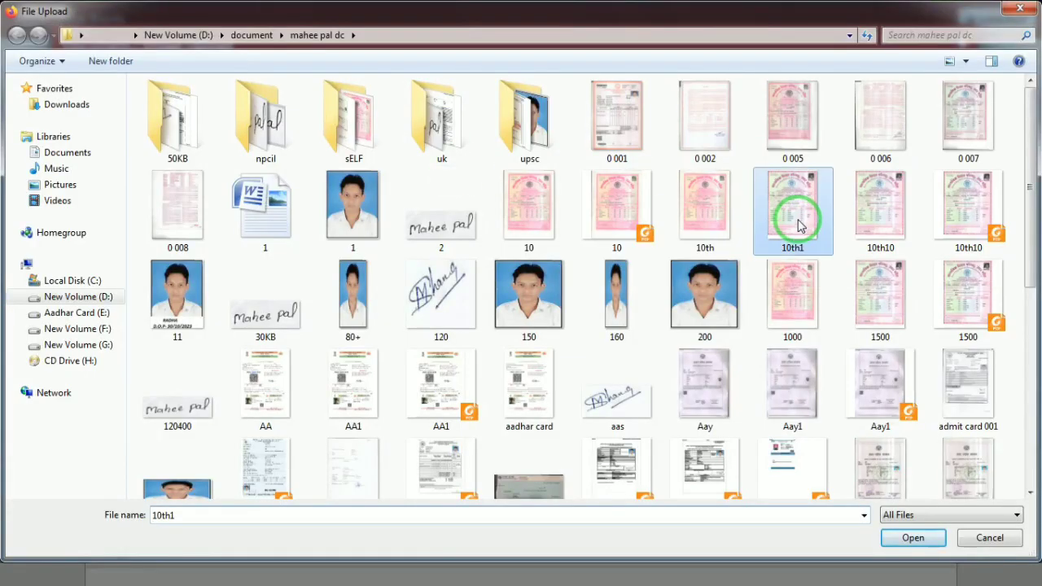
{"action": "left_click", "coordinate": [516, 245]}
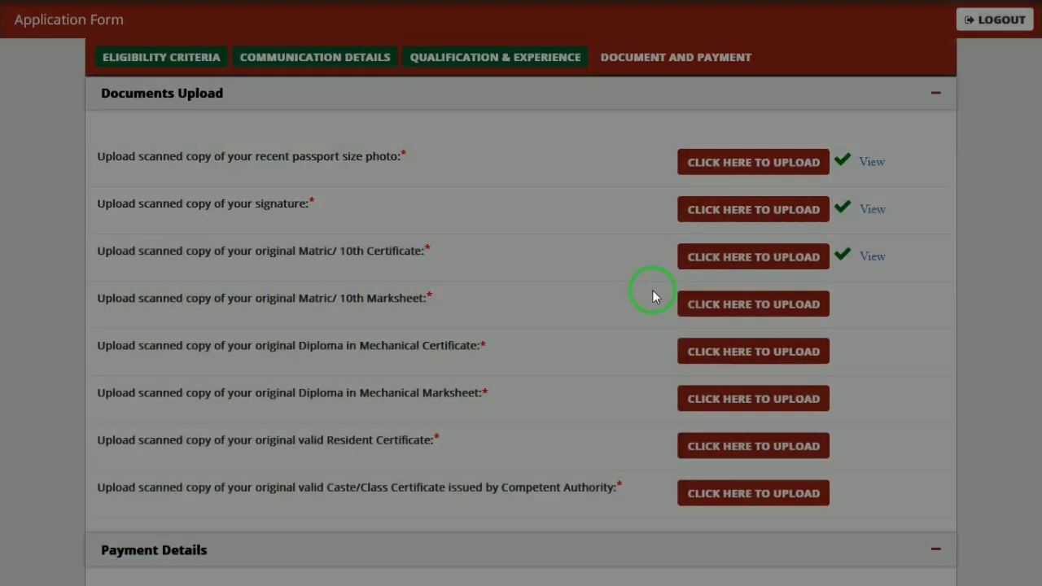
- Upload 10th1.jpg as the Diploma in Mechanical Certificate
{"action": "left_click", "coordinate": [715, 353]}
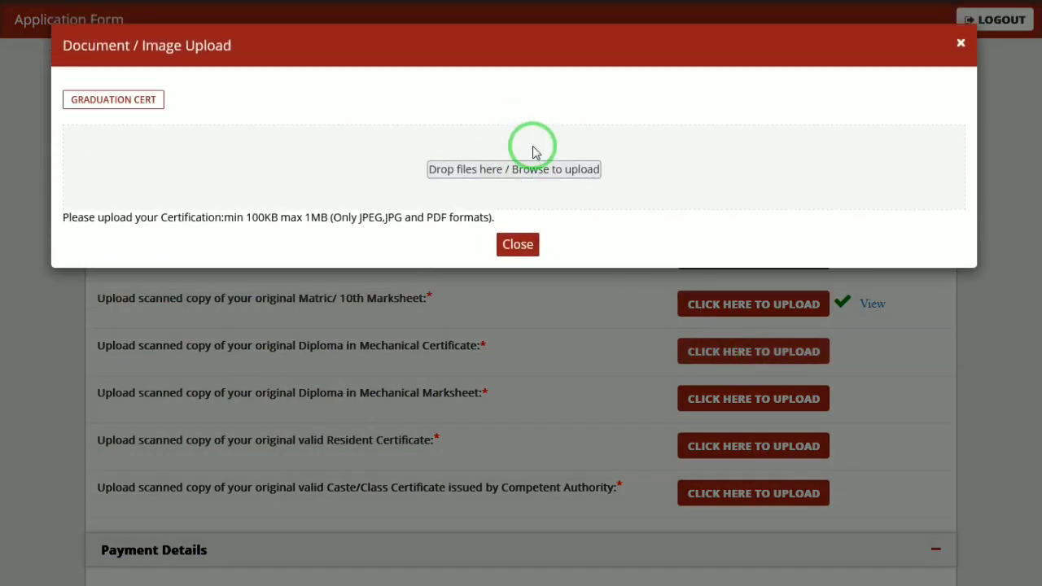
{"action": "left_click", "coordinate": [516, 169]}
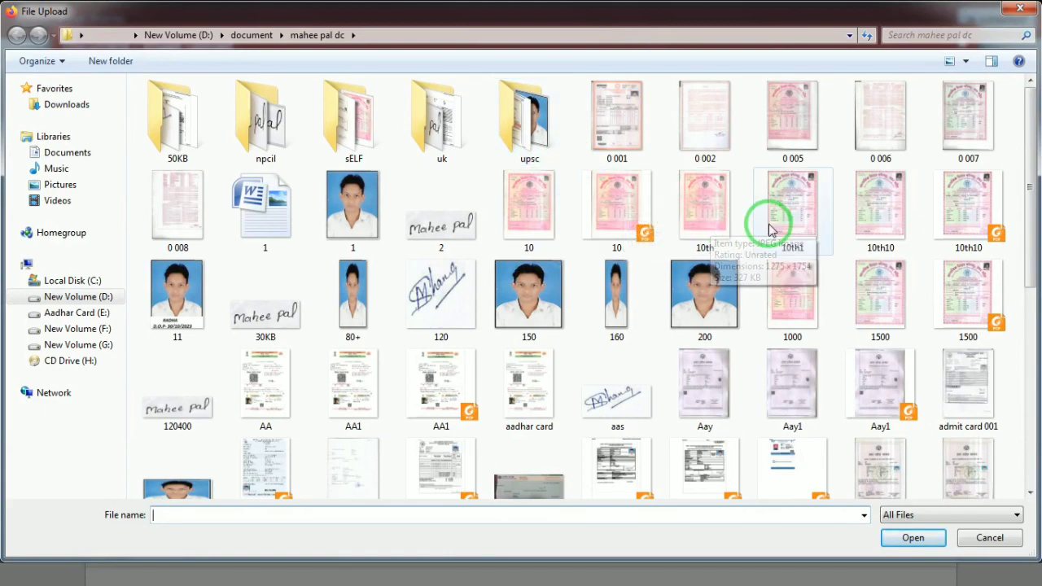
{"action": "double_click", "coordinate": [714, 231]}
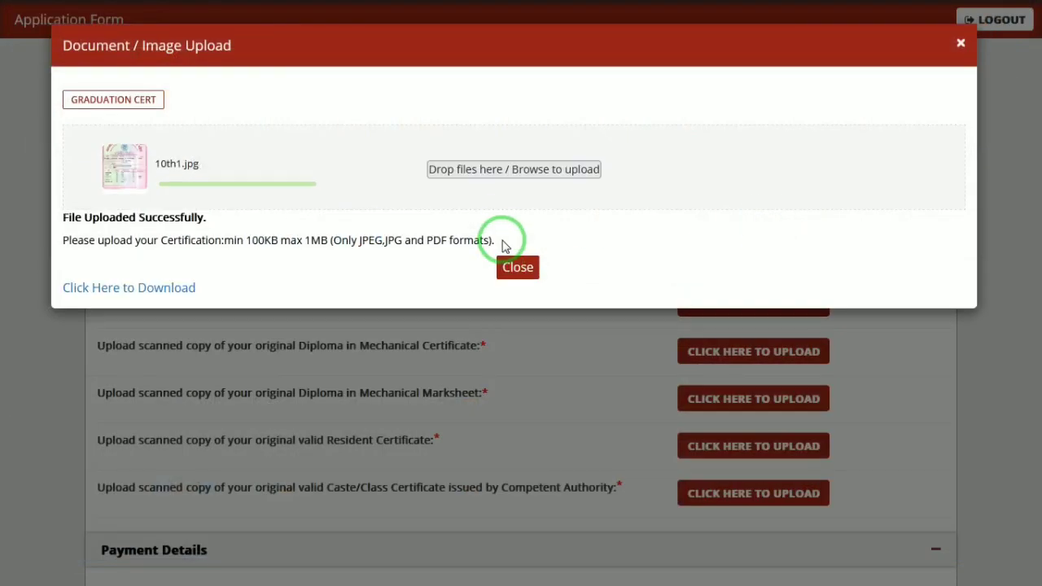
{"action": "left_click", "coordinate": [518, 264]}
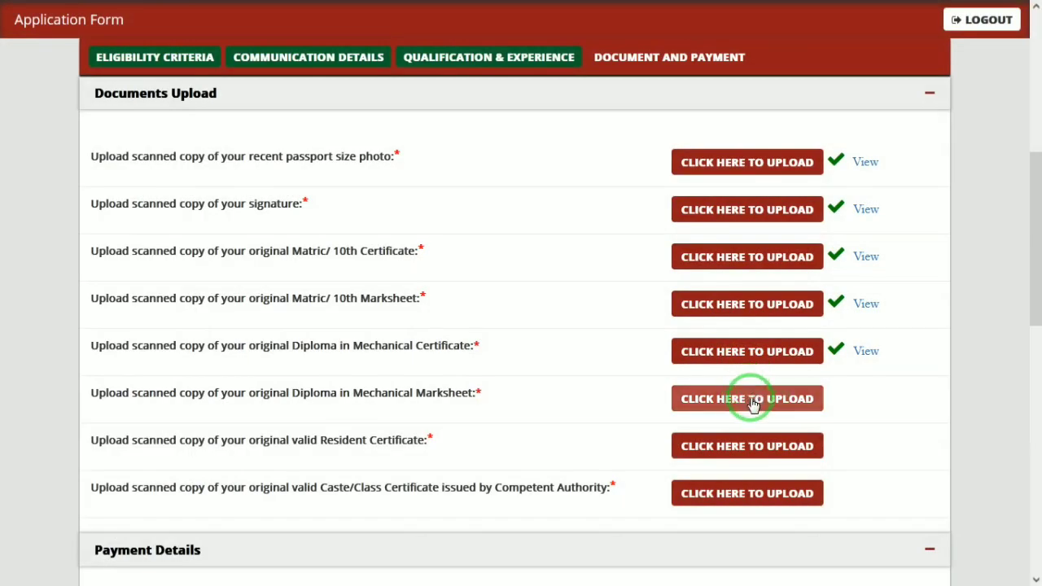
- Upload 10th1.jpg as the Diploma in Mechanical Marksheet
{"action": "left_click", "coordinate": [748, 399]}
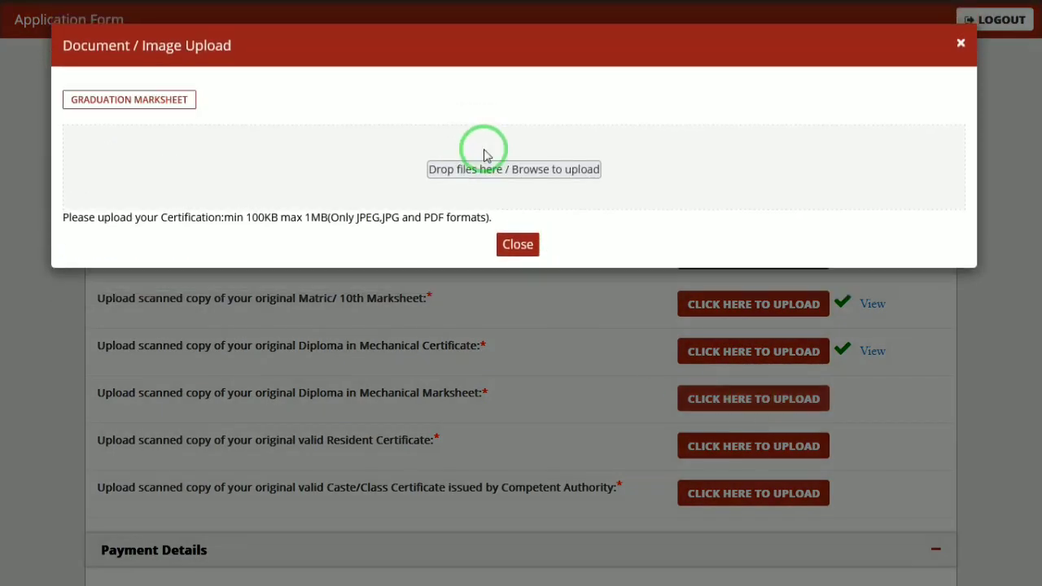
{"action": "left_click", "coordinate": [483, 150]}
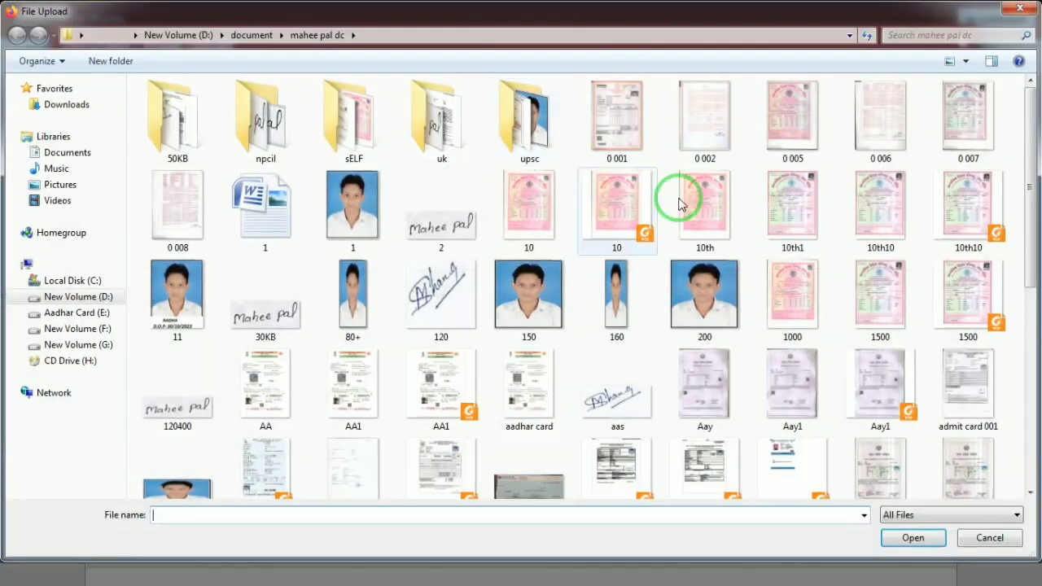
{"action": "double_click", "coordinate": [810, 243]}
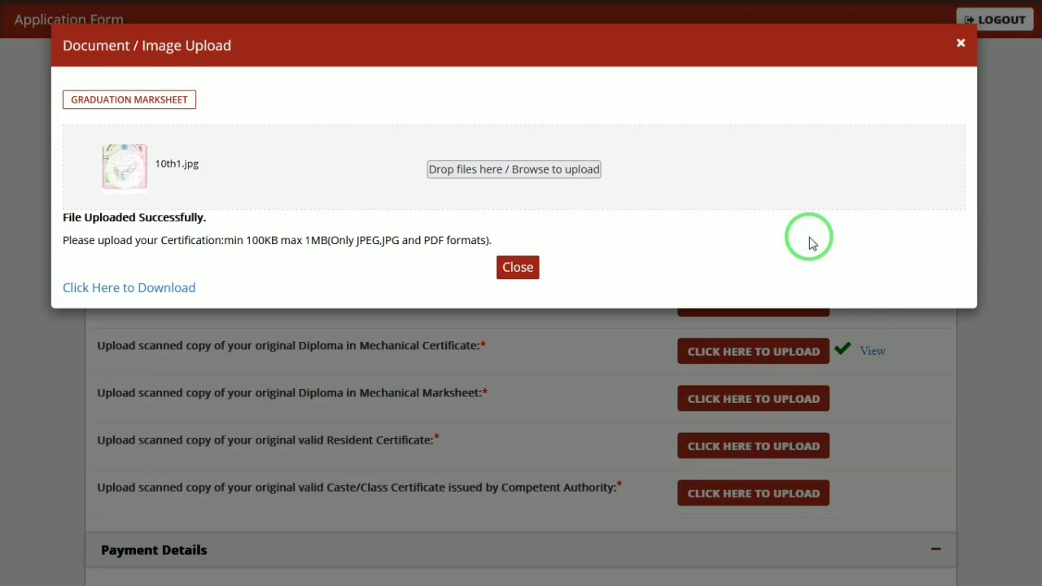
{"action": "left_click", "coordinate": [518, 272]}
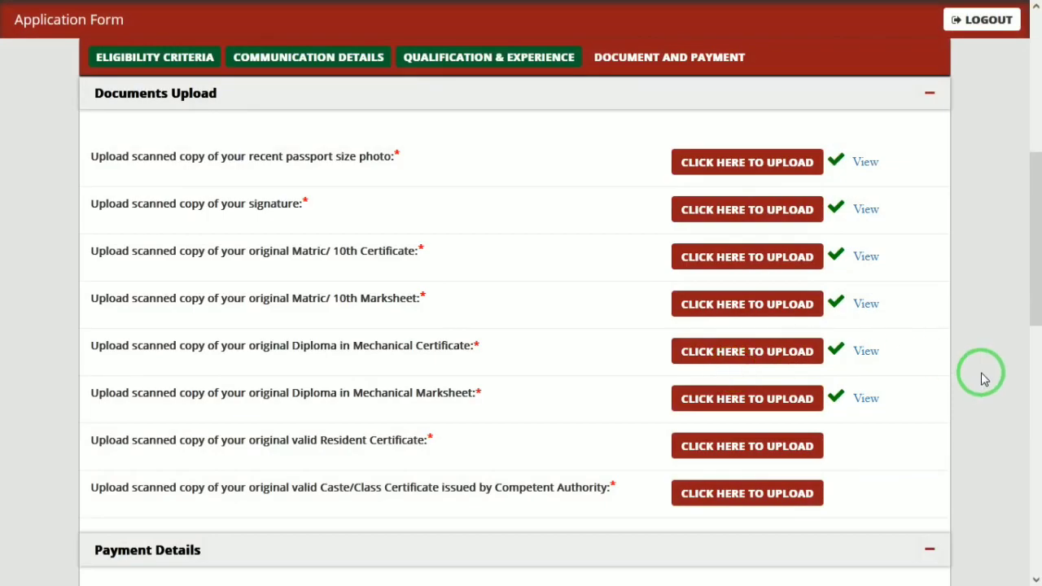
{"action": "left_click_drag", "start_coordinate": [1027, 272], "coordinate": [1035, 339]}
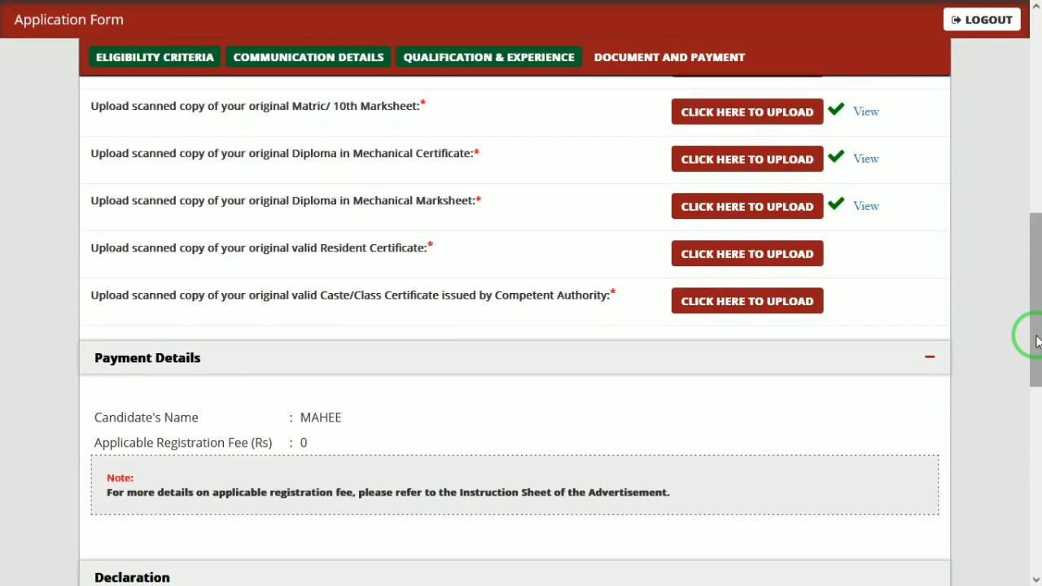
- Upload 10th1.jpg as the Resident Certificate
{"action": "left_click", "coordinate": [705, 259]}
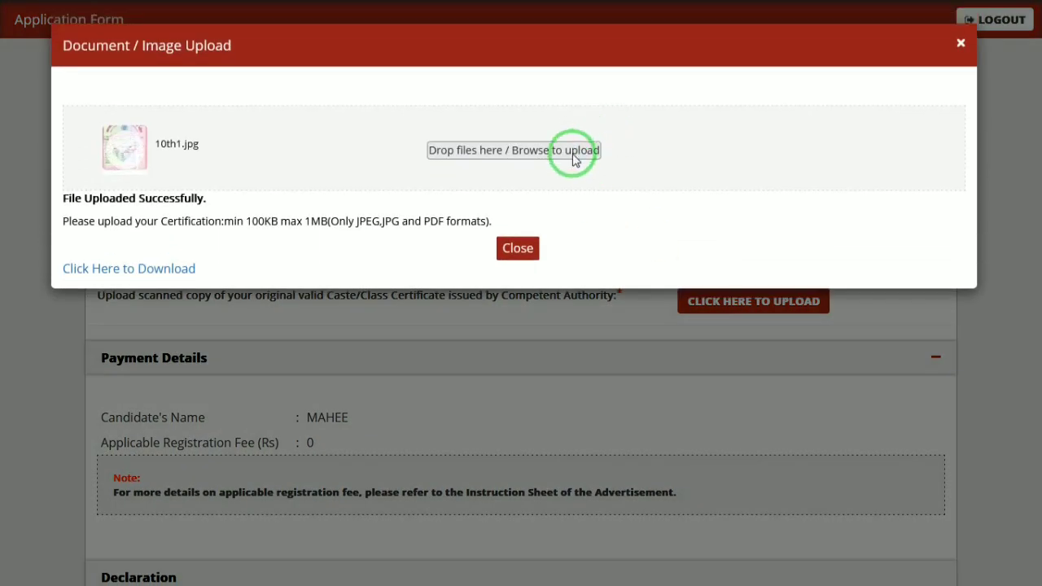
{"action": "left_click", "coordinate": [574, 153]}
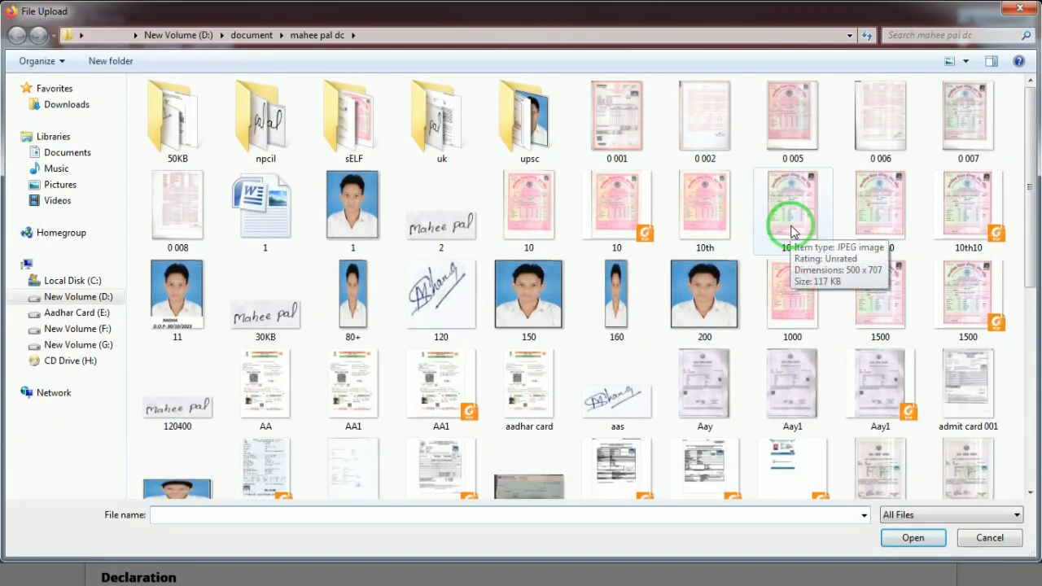
{"action": "double_click", "coordinate": [792, 231]}
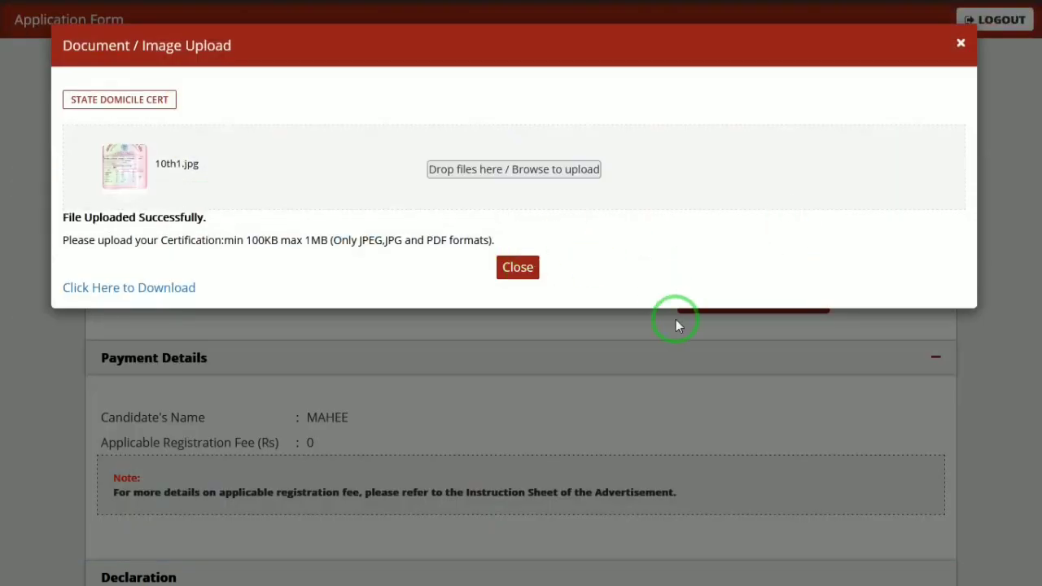
{"action": "left_click", "coordinate": [513, 263]}
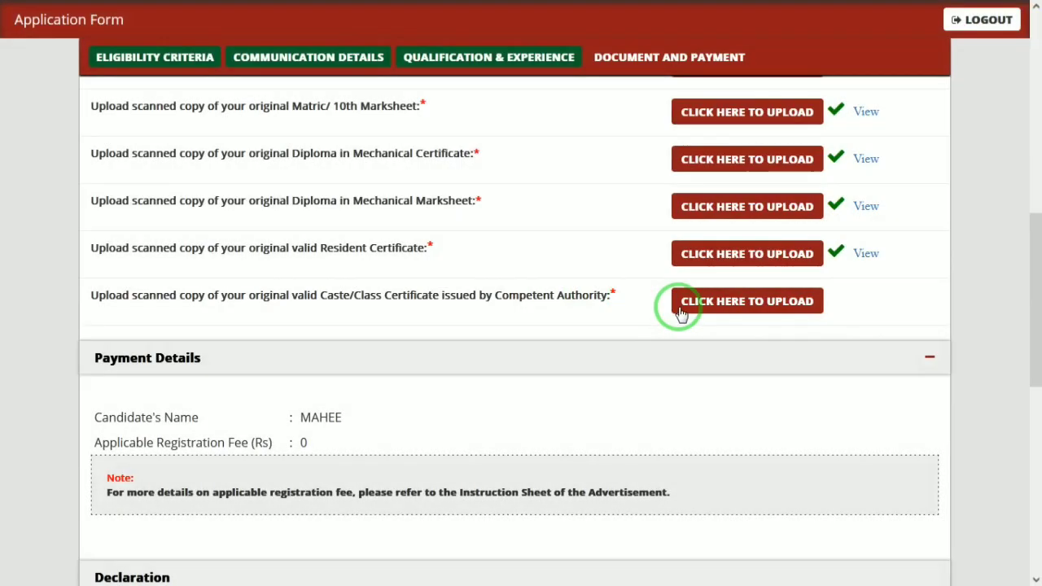
- Upload 10th1.jpg as the Caste/Class Certificate
{"action": "left_click", "coordinate": [683, 309]}
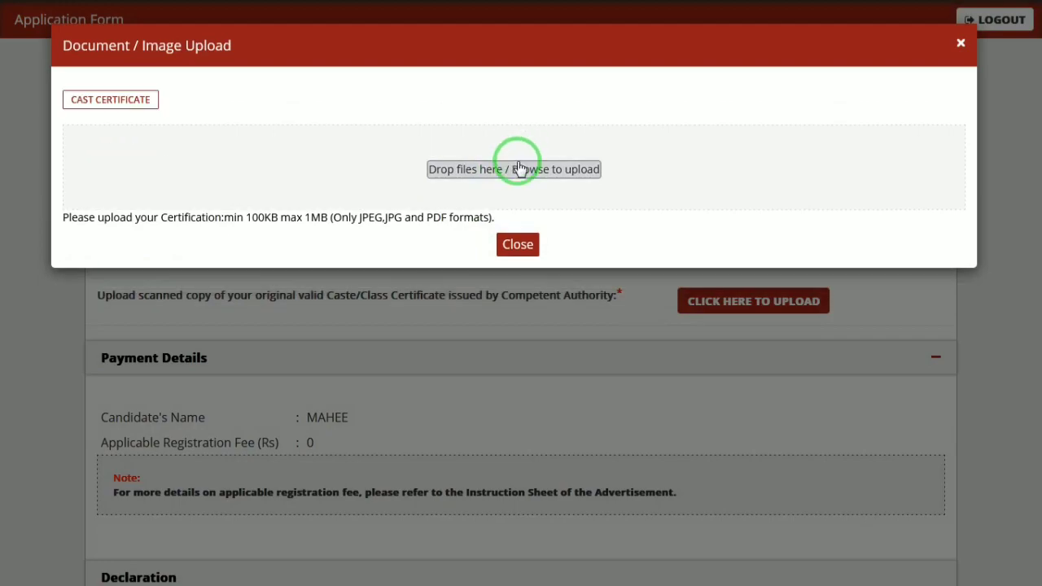
{"action": "left_click", "coordinate": [514, 161]}
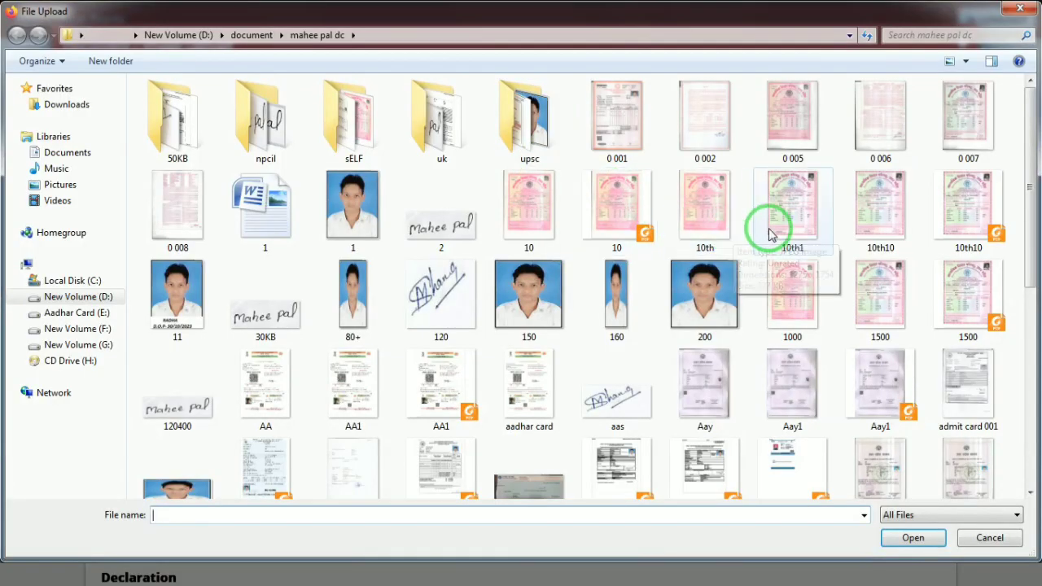
{"action": "double_click", "coordinate": [770, 224]}
{"action": "left_click", "coordinate": [526, 252]}
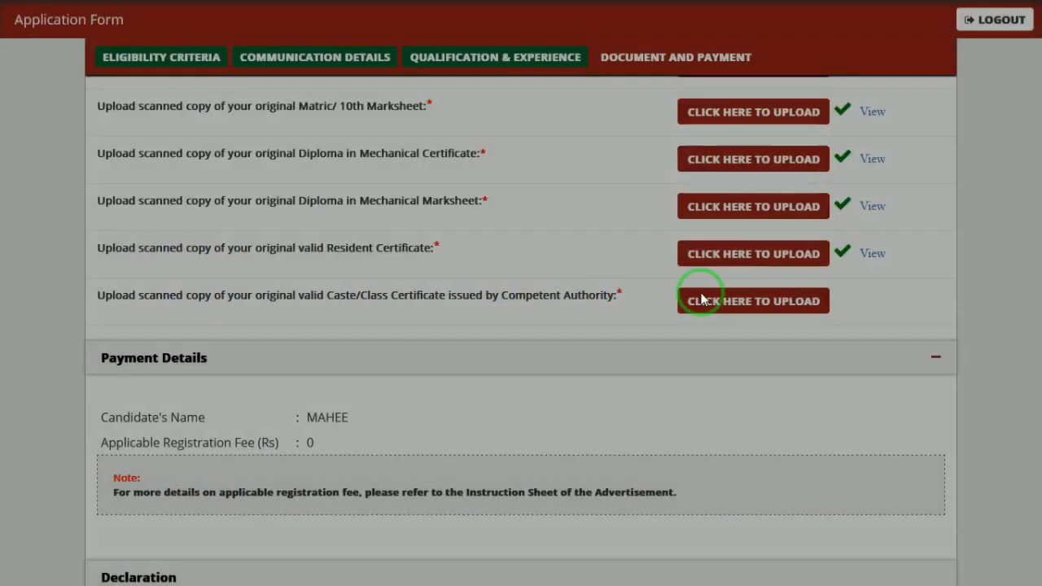
{"action": "left_click_drag", "start_coordinate": [1035, 349], "coordinate": [1031, 452]}
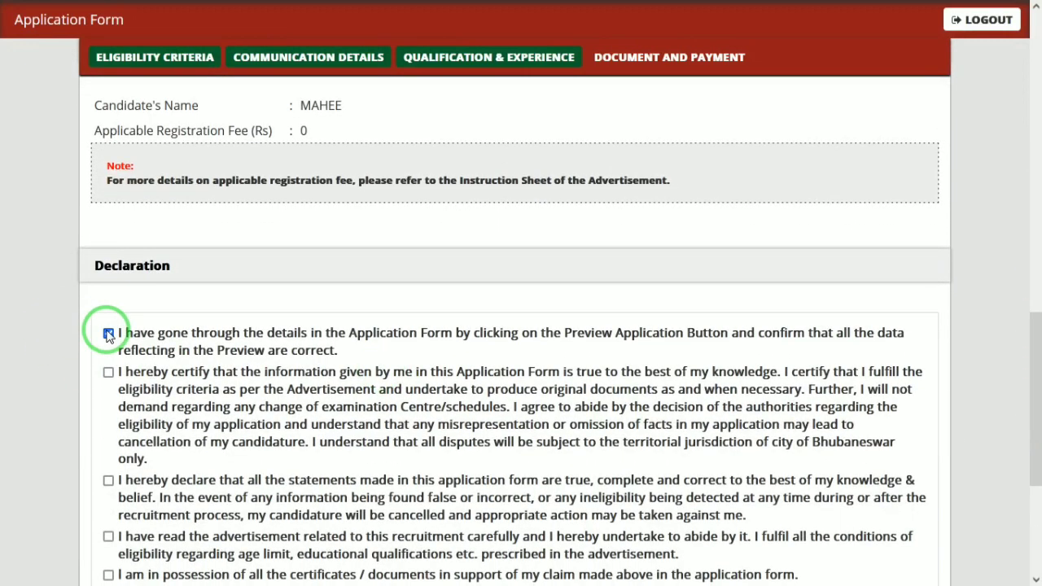
- Confirm the Caste/Class Certificate upload by reopening and closing its upload window
{"action": "scroll", "coordinate": [108, 335], "scroll_direction": "down", "scroll_amount": 3}
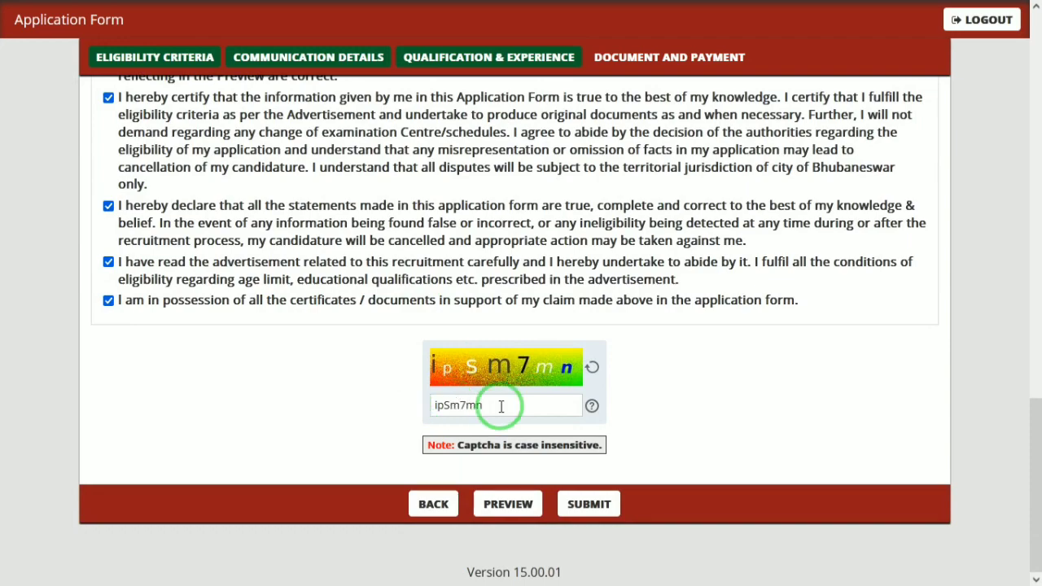
{"action": "left_click_drag", "start_coordinate": [1036, 426], "coordinate": [1035, 255]}
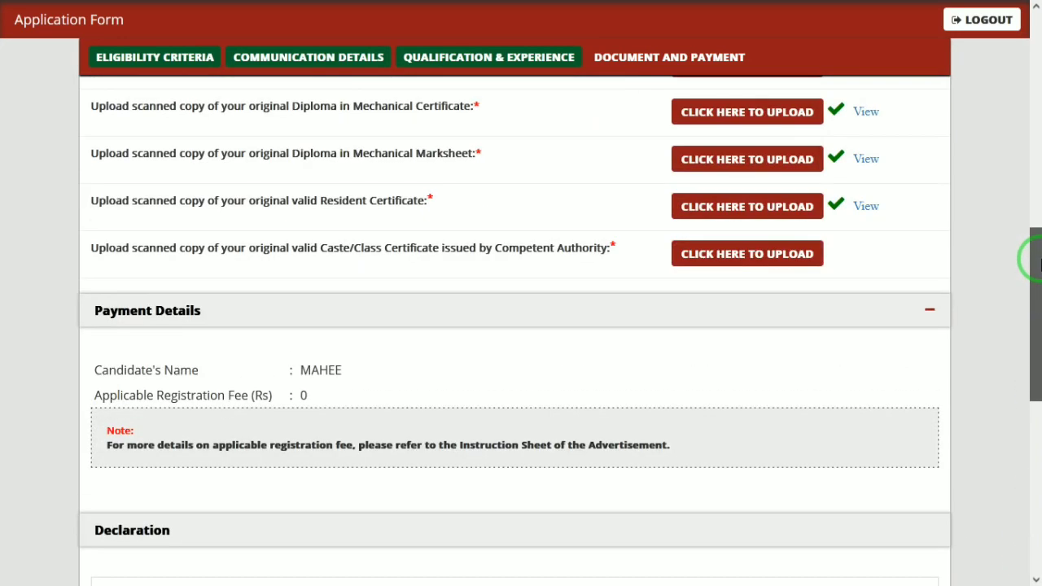
{"action": "left_click", "coordinate": [807, 250]}
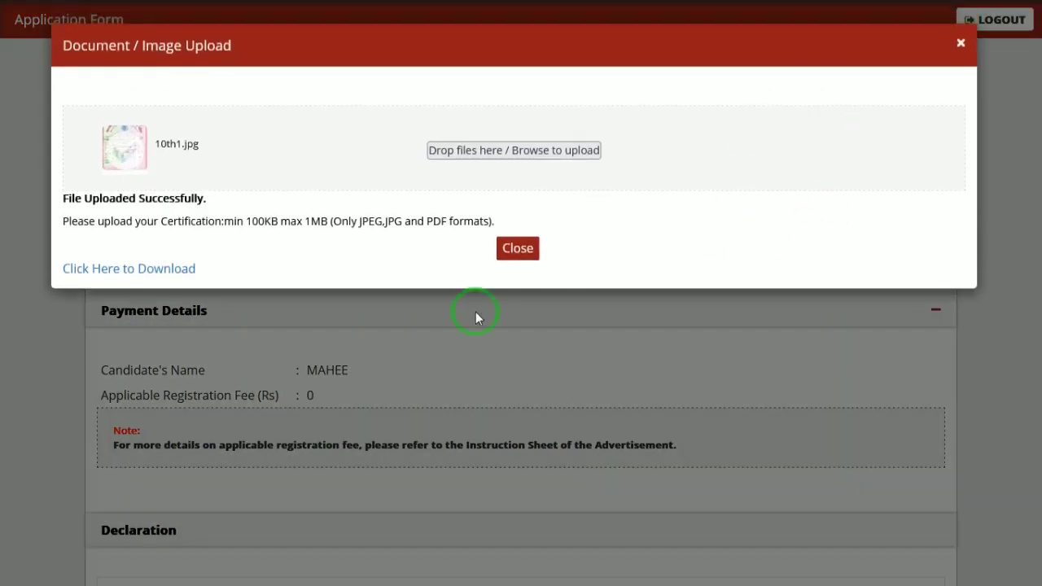
{"action": "left_click", "coordinate": [522, 269]}
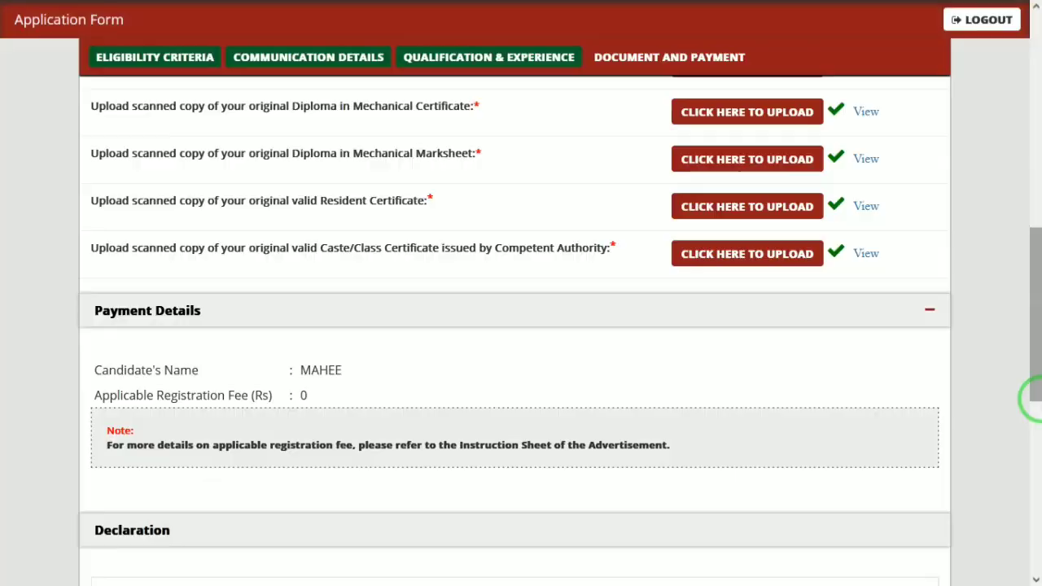
{"action": "left_click_drag", "start_coordinate": [1033, 396], "coordinate": [1032, 583]}
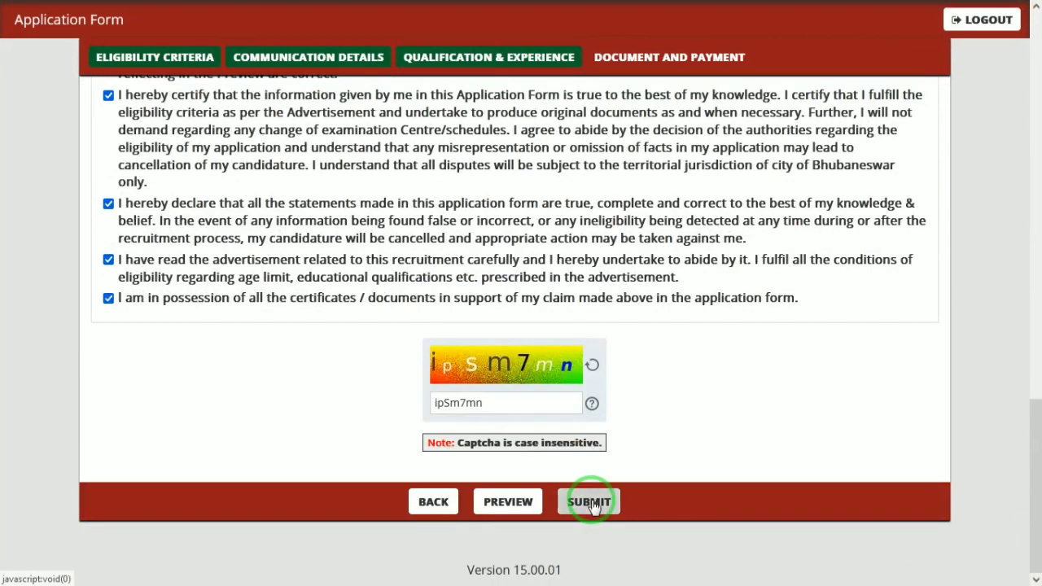
- Attempt submission, then view the uploaded signature as the reminder requires
{"action": "left_click", "coordinate": [590, 501]}
{"action": "left_click", "coordinate": [647, 320]}
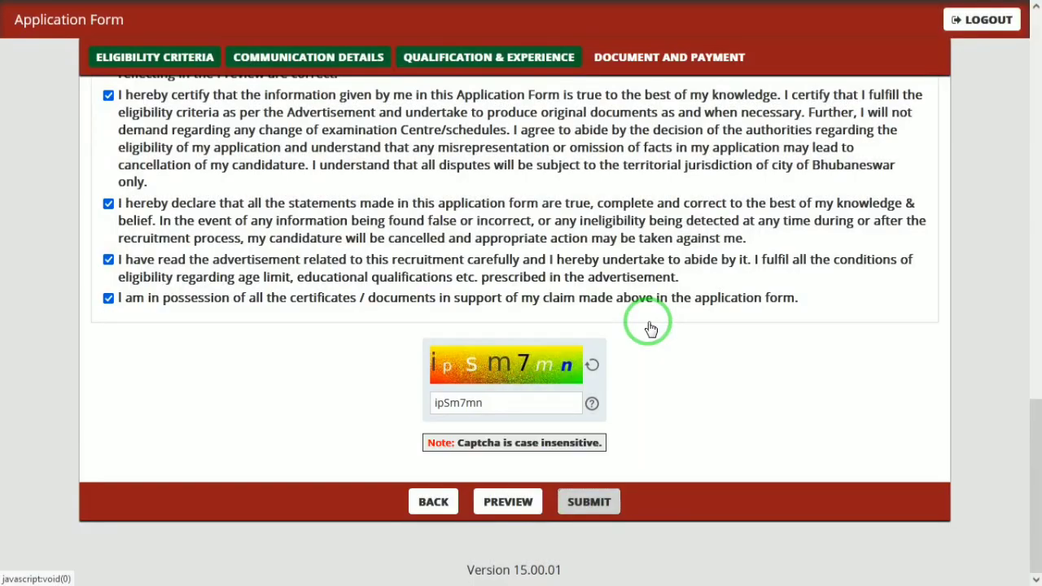
{"action": "left_click", "coordinate": [1035, 337]}
{"action": "left_click", "coordinate": [1038, 234]}
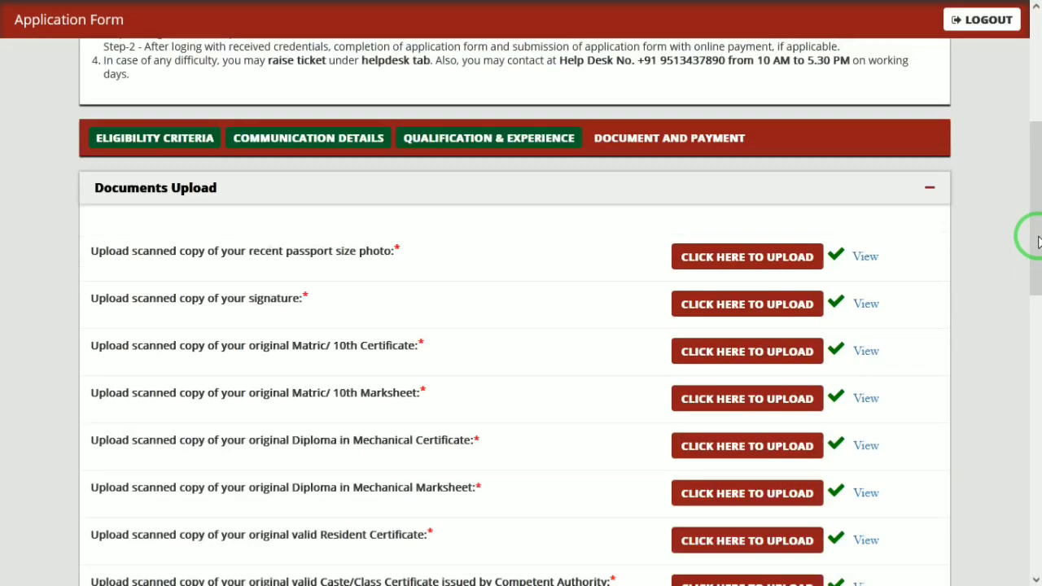
{"action": "left_click", "coordinate": [866, 400]}
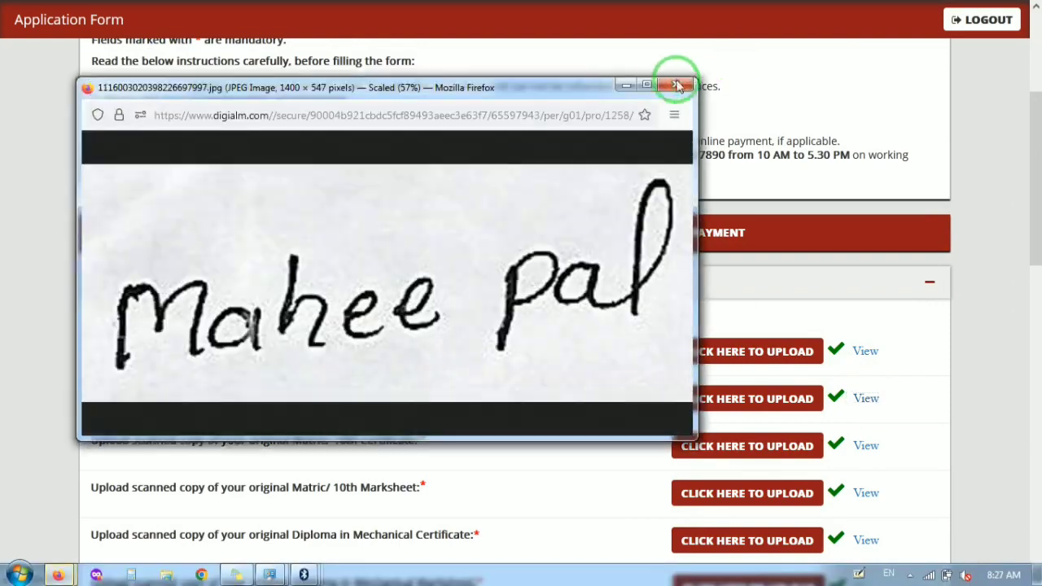
{"action": "left_click", "coordinate": [681, 89]}
- Submit the application again and accept the personal data instructions
{"action": "left_click_drag", "start_coordinate": [1037, 166], "coordinate": [1034, 480]}
{"action": "left_click", "coordinate": [589, 503]}
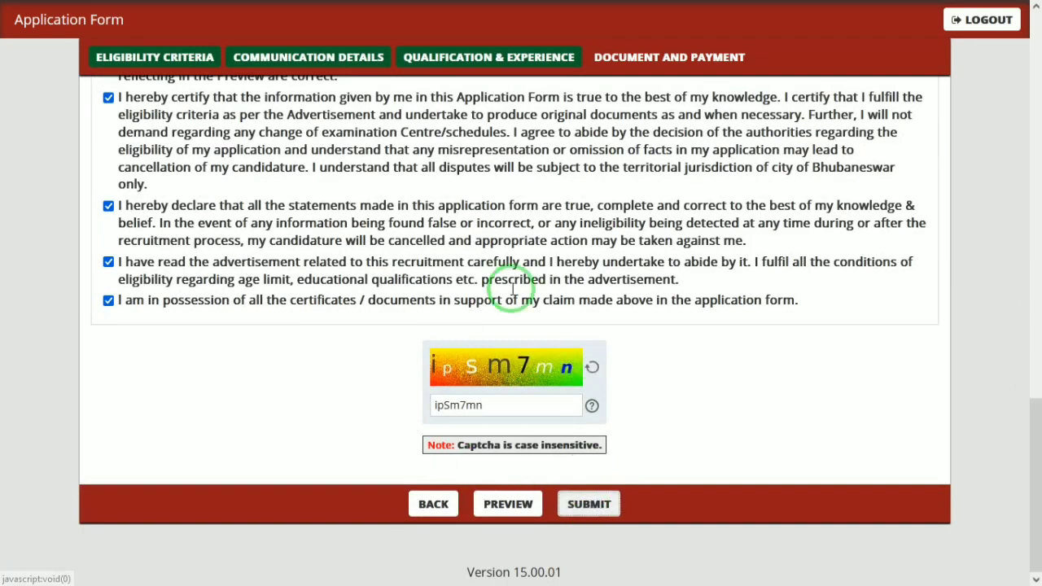
{"action": "left_click", "coordinate": [829, 438]}
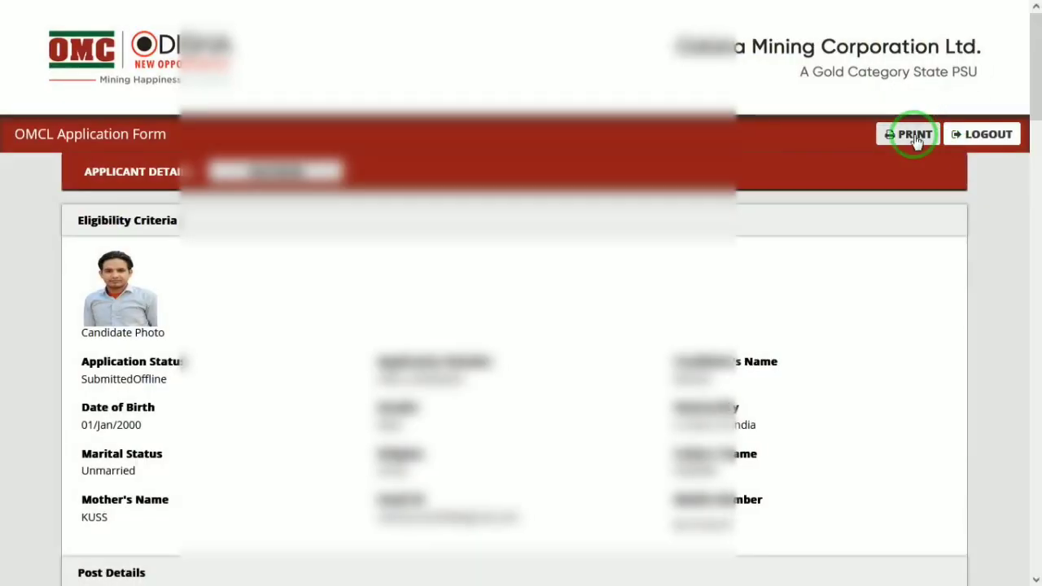
- Print the submitted Jr. Engineer (Mech.) application summary
{"action": "left_click", "coordinate": [912, 133]}
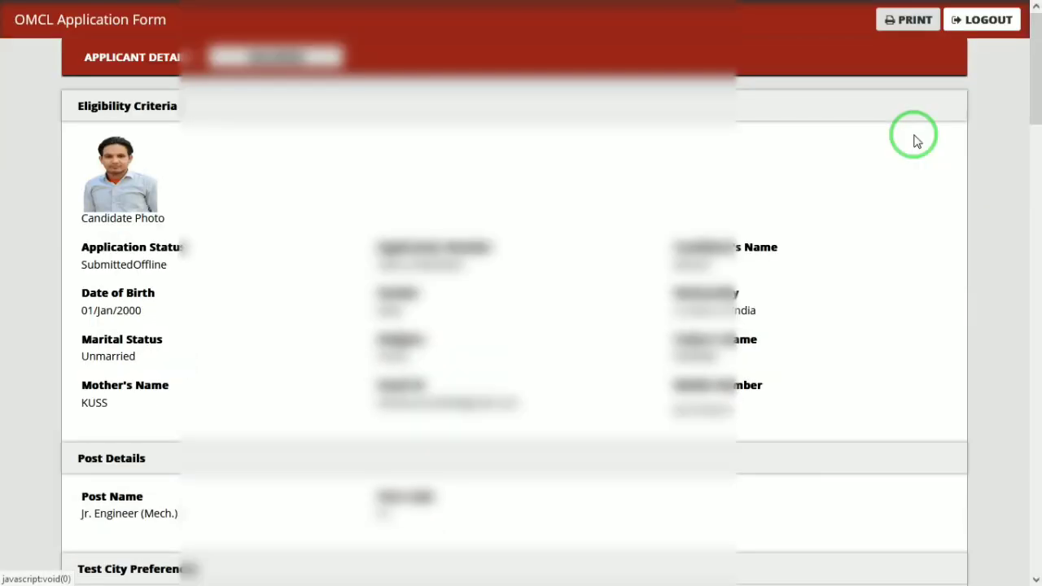